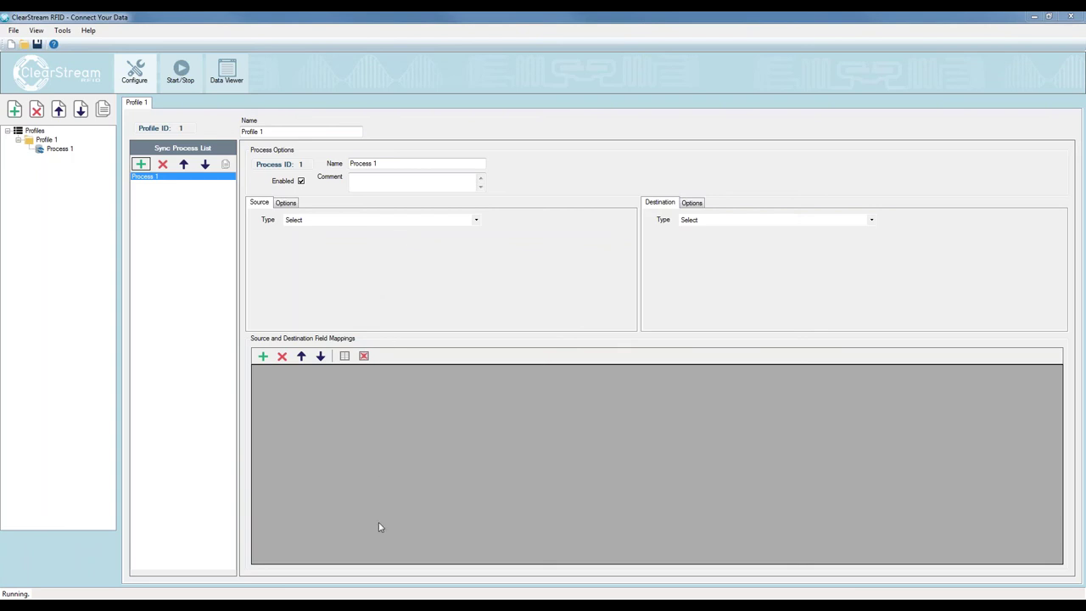
Bring the ClearStream_RFID_Samples database's empty RFID Tag List table in Access to the front
{"action": "mouse_move", "coordinate": [365, 604]}
{"action": "left_click", "coordinate": [365, 552]}
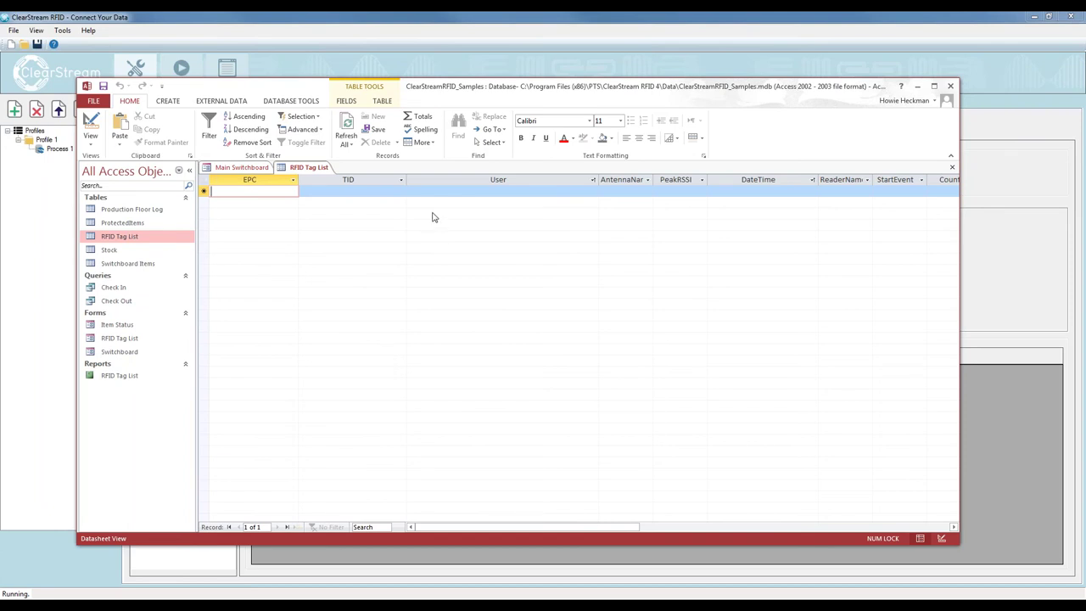
Refresh the still-empty RFID Tag List table, then minimize Access to return to ClearStream
{"action": "left_click", "coordinate": [348, 125]}
{"action": "left_click_drag", "start_coordinate": [459, 98], "coordinate": [472, 115]}
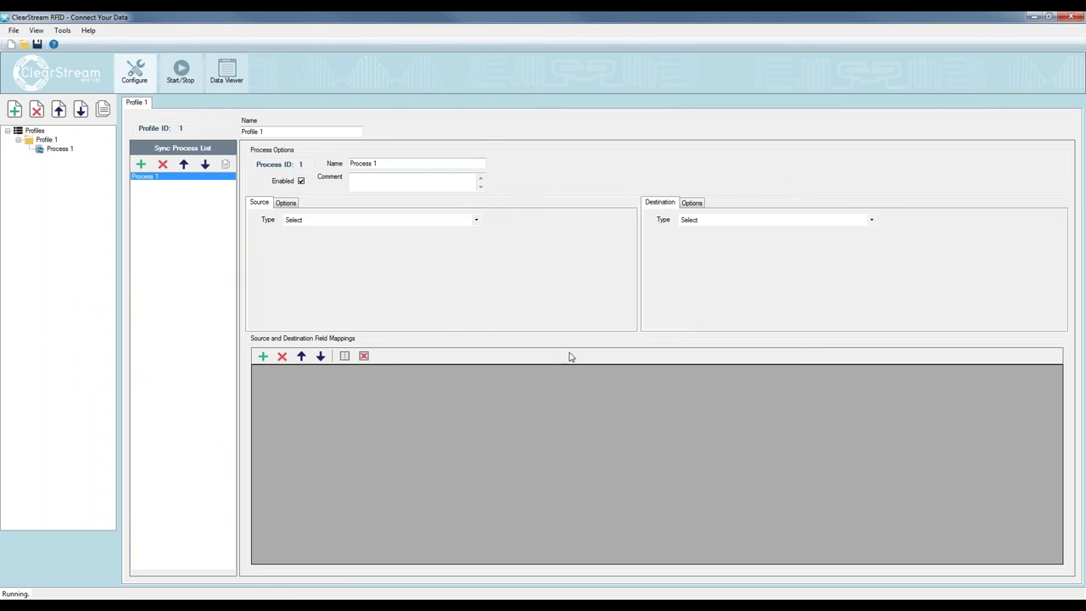
Set Process 1's source to RFID and destination to ODBC datasource ClearStream RFID Sample
{"action": "left_click", "coordinate": [468, 220]}
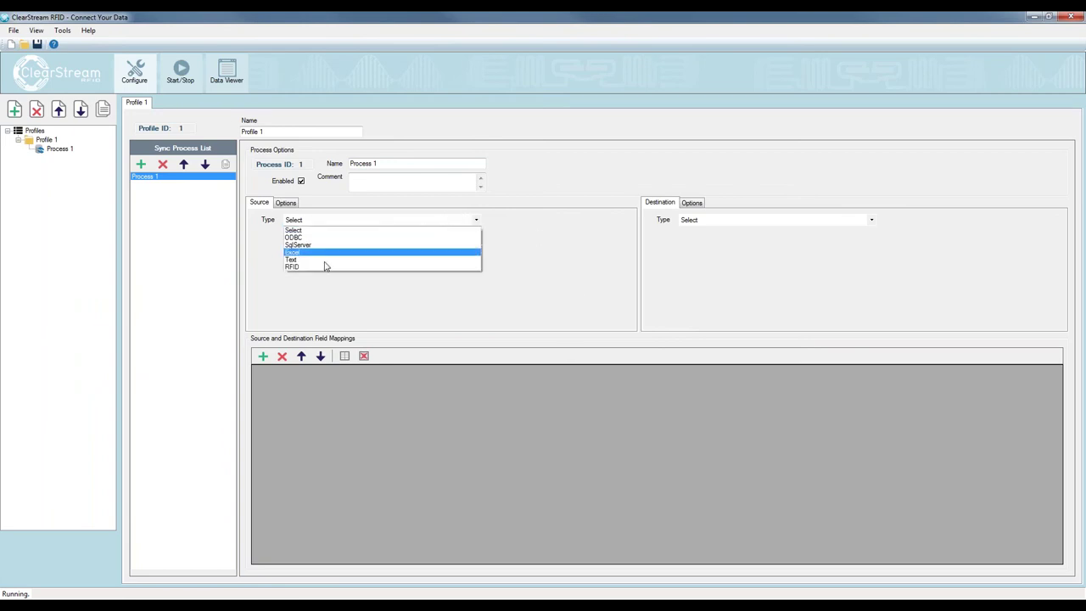
{"action": "left_click", "coordinate": [297, 267]}
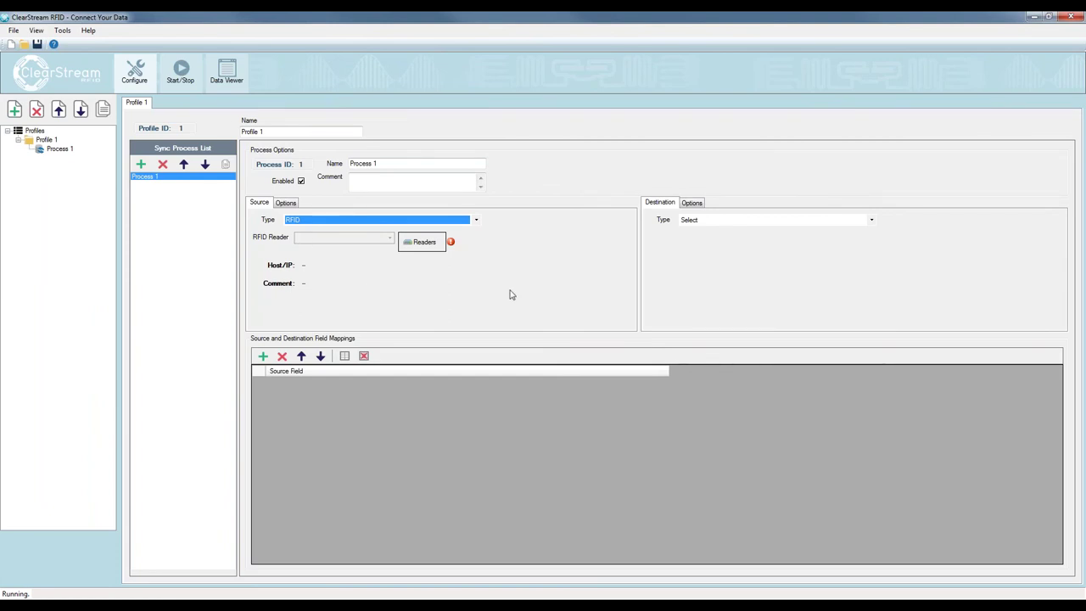
{"action": "left_click", "coordinate": [798, 222]}
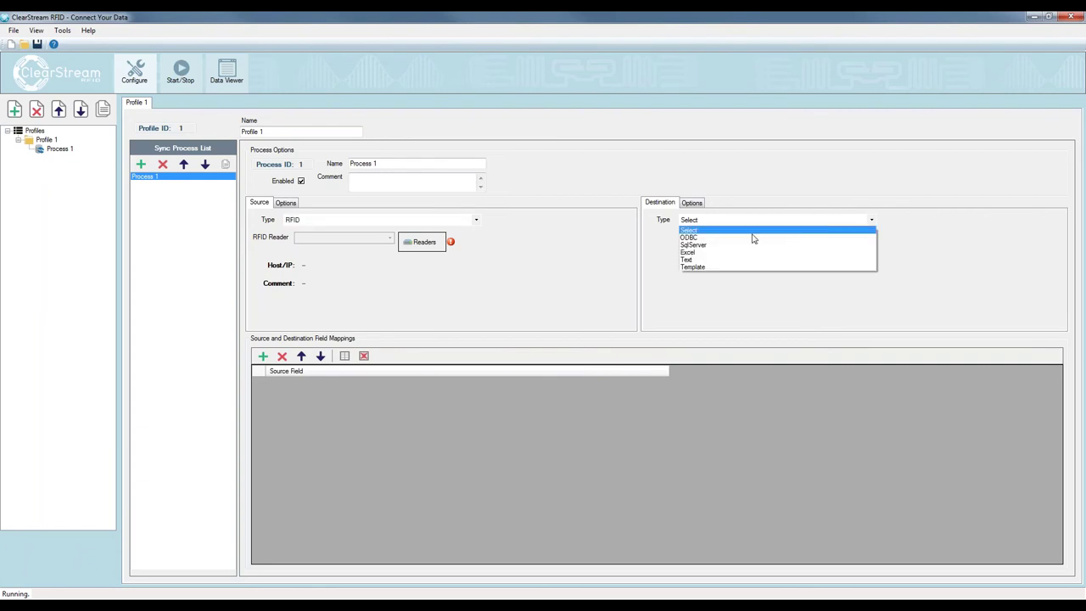
{"action": "left_click", "coordinate": [747, 233]}
{"action": "left_click", "coordinate": [791, 243]}
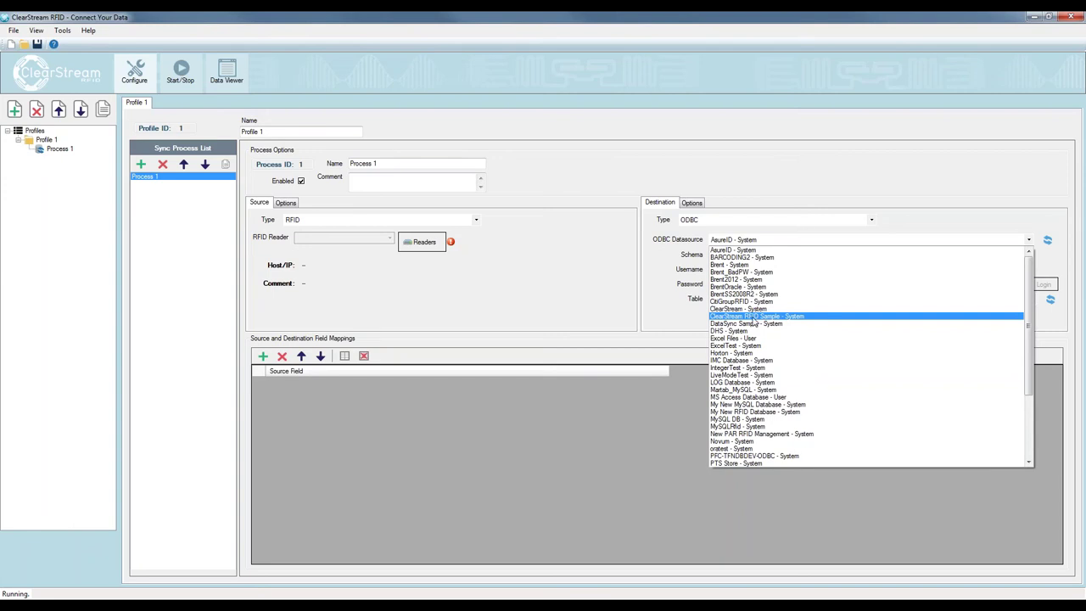
{"action": "left_click", "coordinate": [757, 317]}
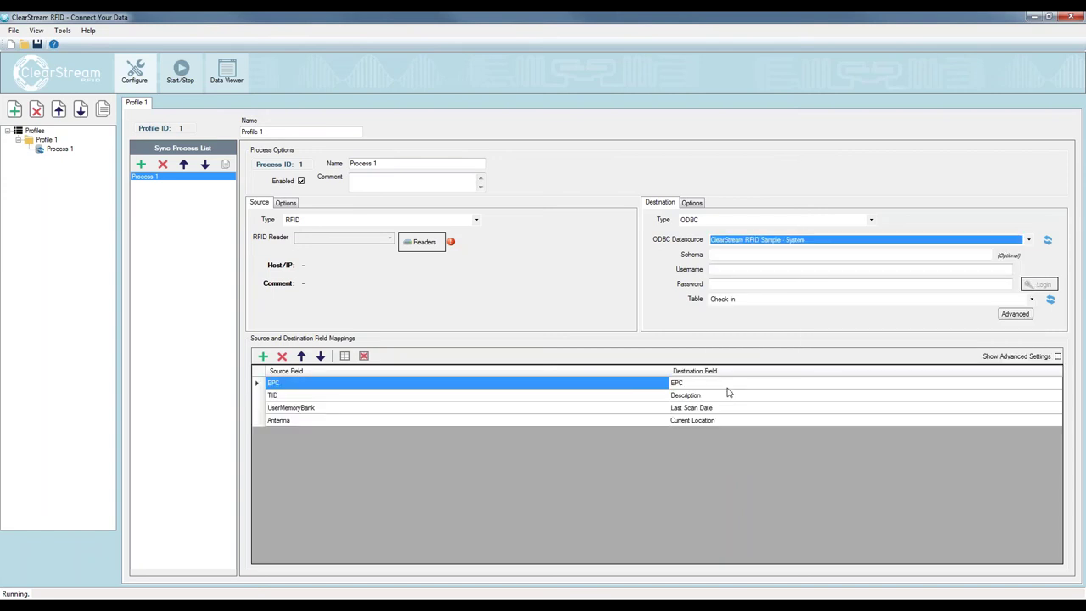
Choose RFID Tag List as the destination table and request a reset of field mappings
{"action": "left_click", "coordinate": [751, 303]}
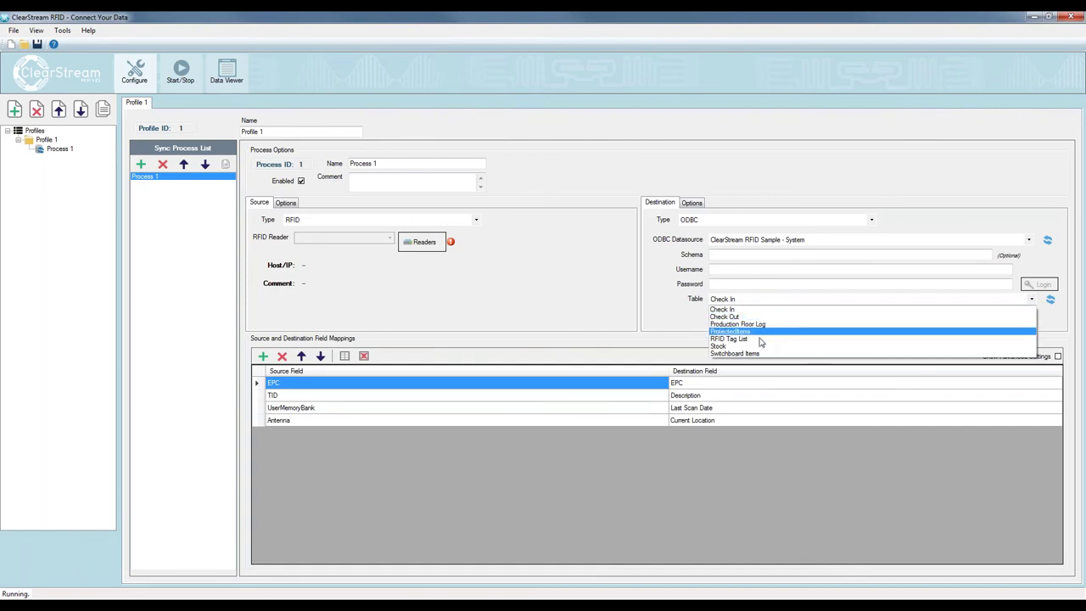
{"action": "left_click", "coordinate": [643, 312]}
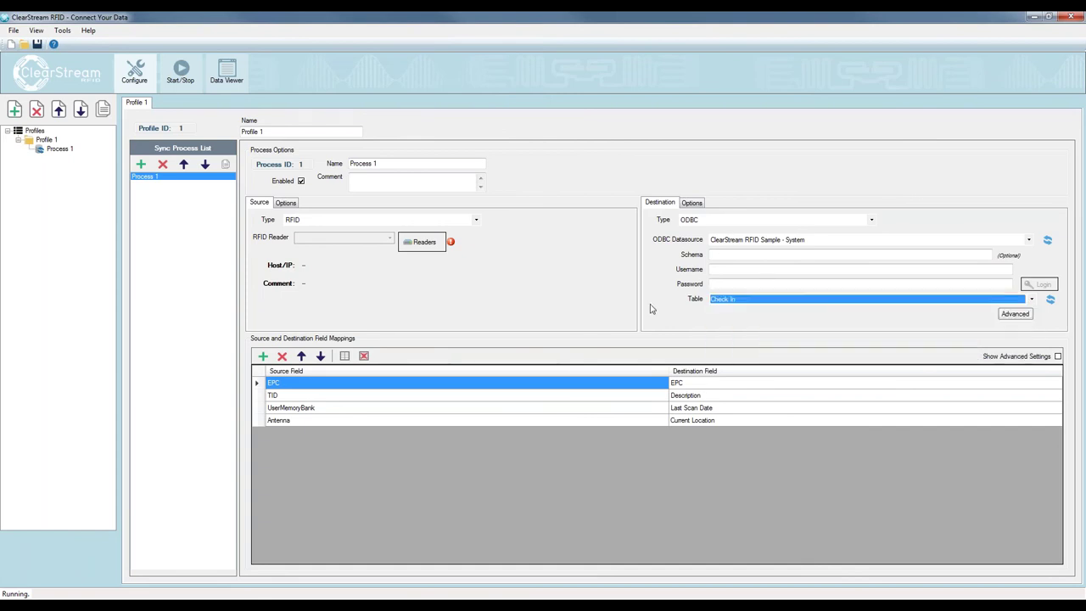
{"action": "left_click", "coordinate": [743, 222]}
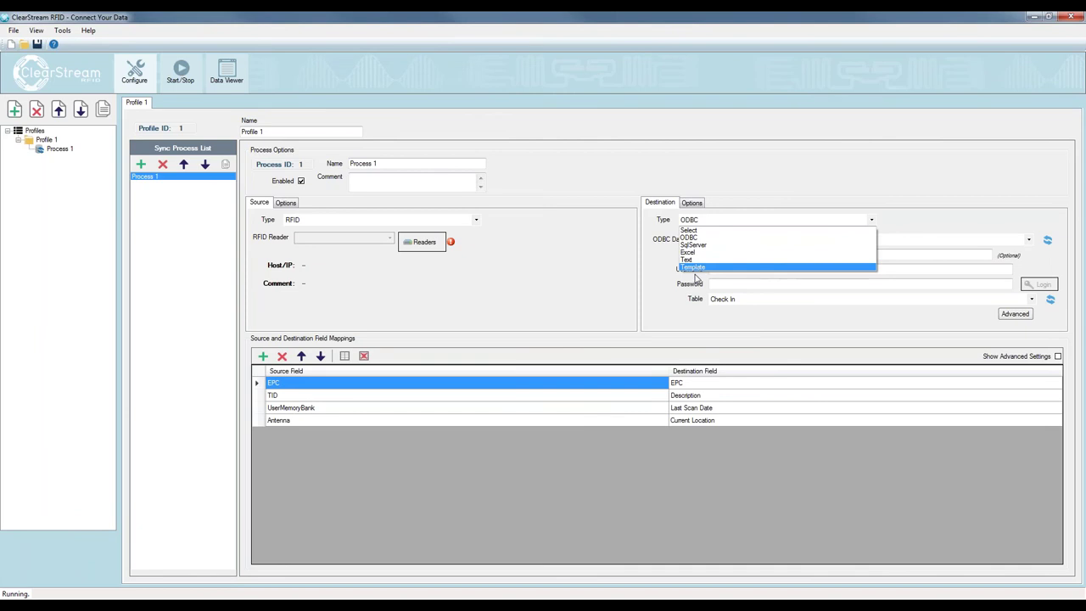
{"action": "left_click", "coordinate": [695, 238]}
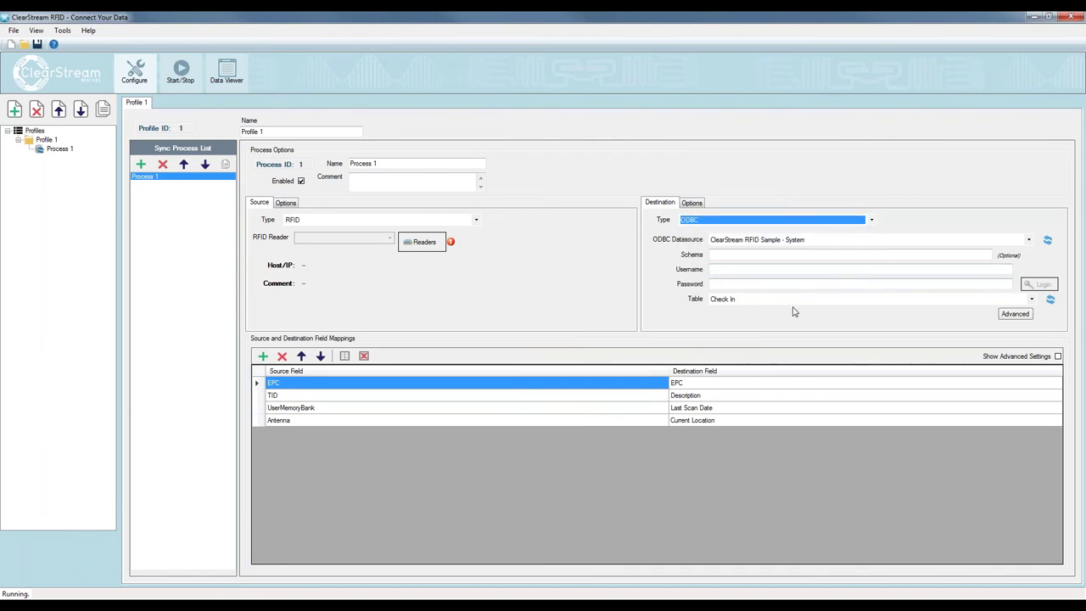
{"action": "left_click", "coordinate": [855, 301]}
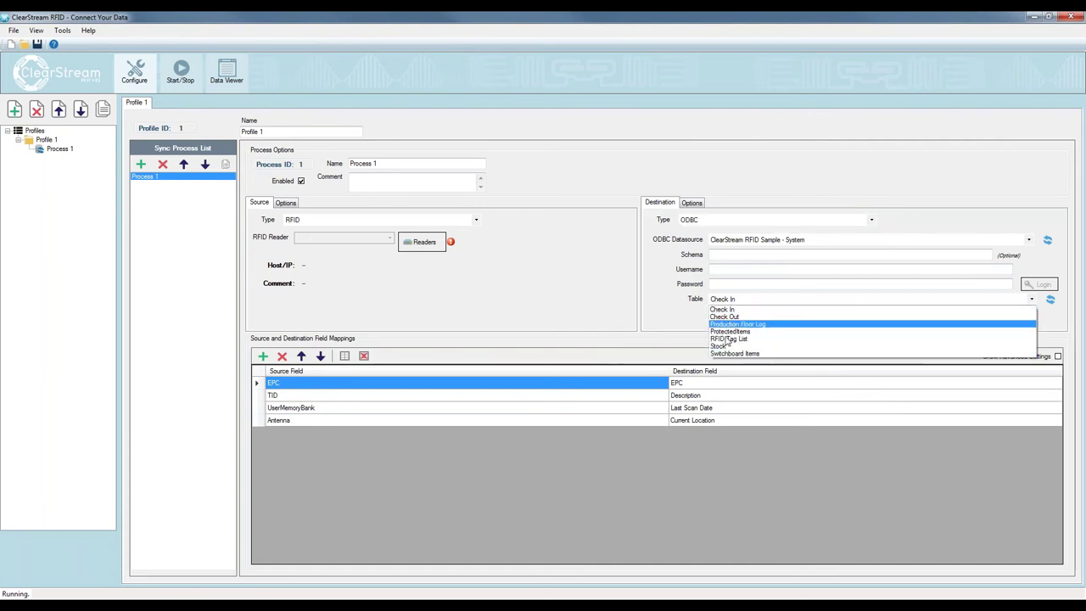
{"action": "left_click", "coordinate": [732, 339]}
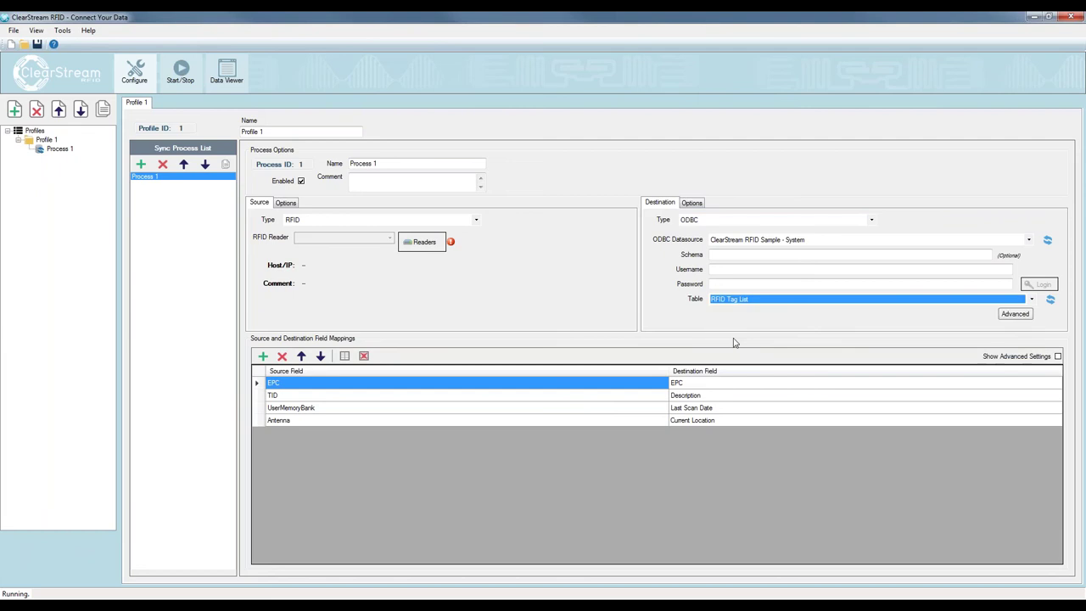
{"action": "left_click", "coordinate": [346, 355]}
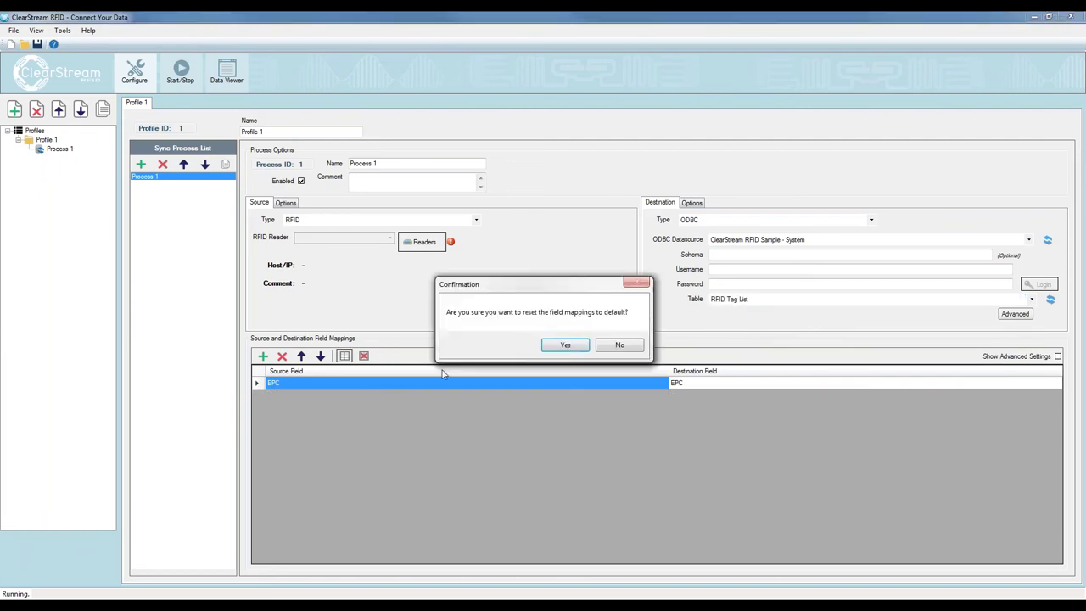
Confirm the reset, filling in ten default mappings from EPC through TagEvent
{"action": "left_click", "coordinate": [565, 344]}
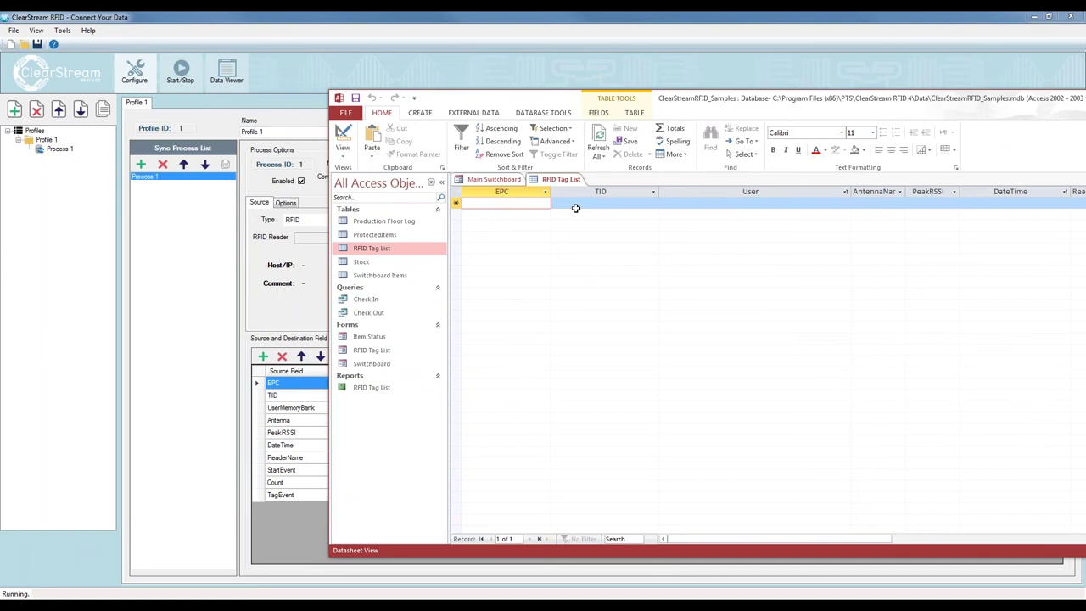
Nudge the Access window aside and close it with Alt+F4
{"action": "left_click_drag", "start_coordinate": [704, 109], "coordinate": [745, 115]}
{"action": "key", "text": "alt+F4"}
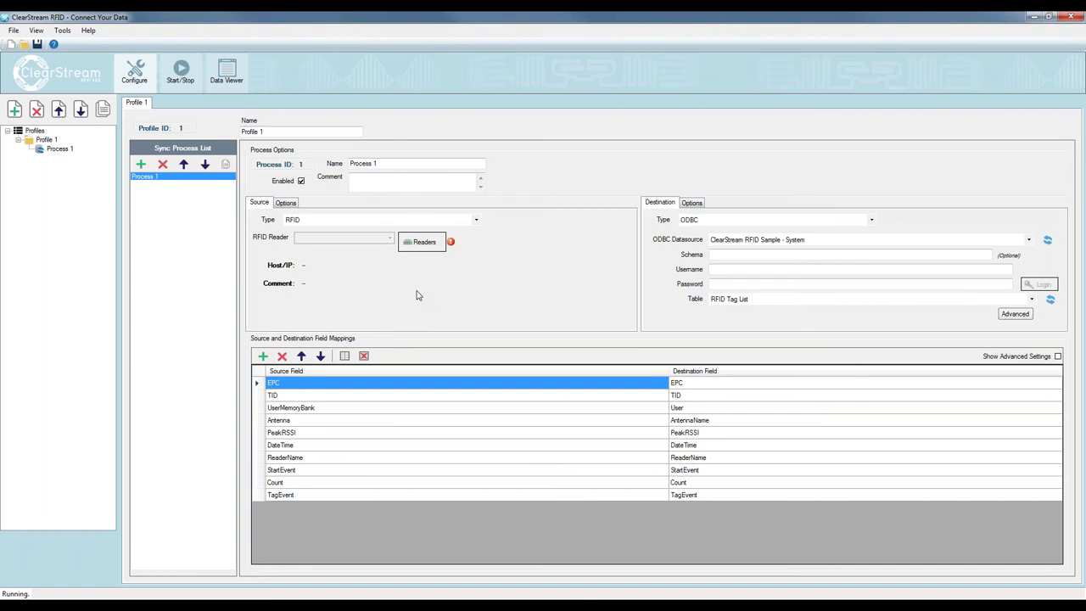
Add a Zebra/Motorola reader, Fixed RFID Reader 1 on port 5084, and select its address cell
{"action": "left_click", "coordinate": [426, 243]}
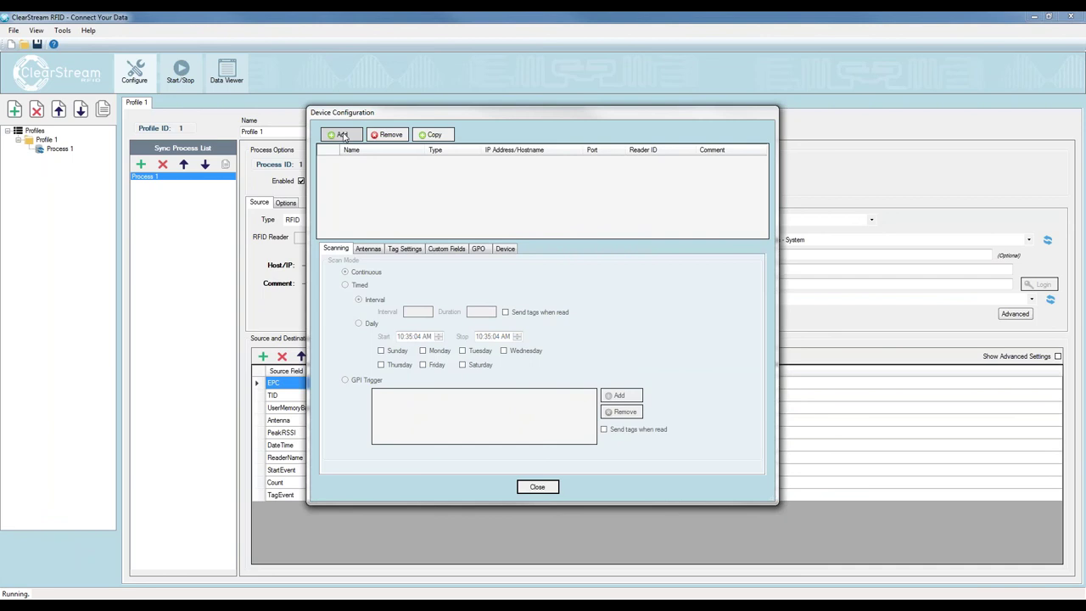
{"action": "left_click", "coordinate": [342, 135]}
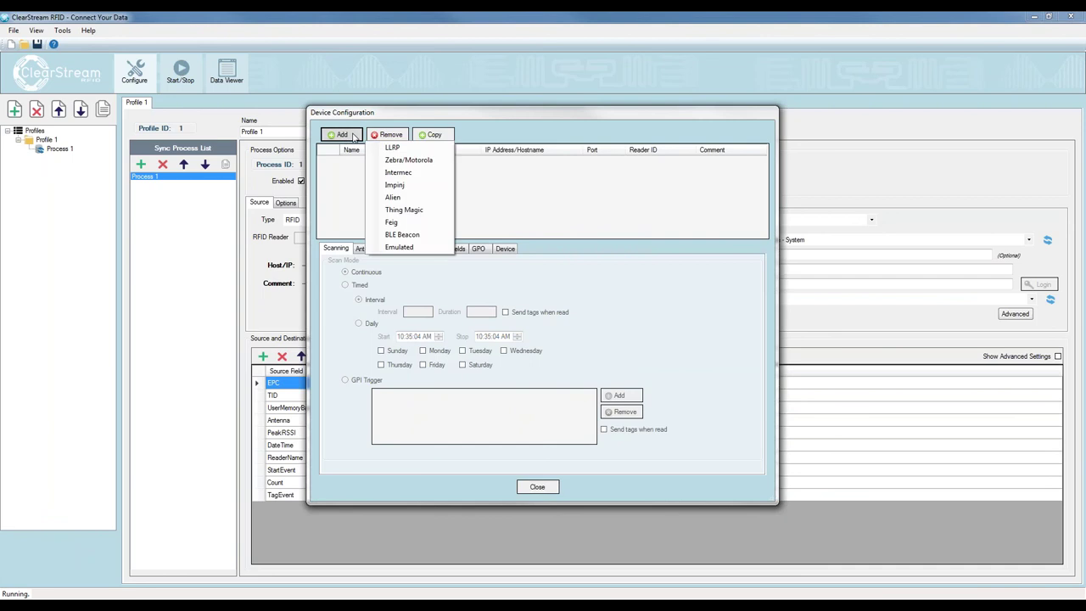
{"action": "left_click", "coordinate": [387, 161]}
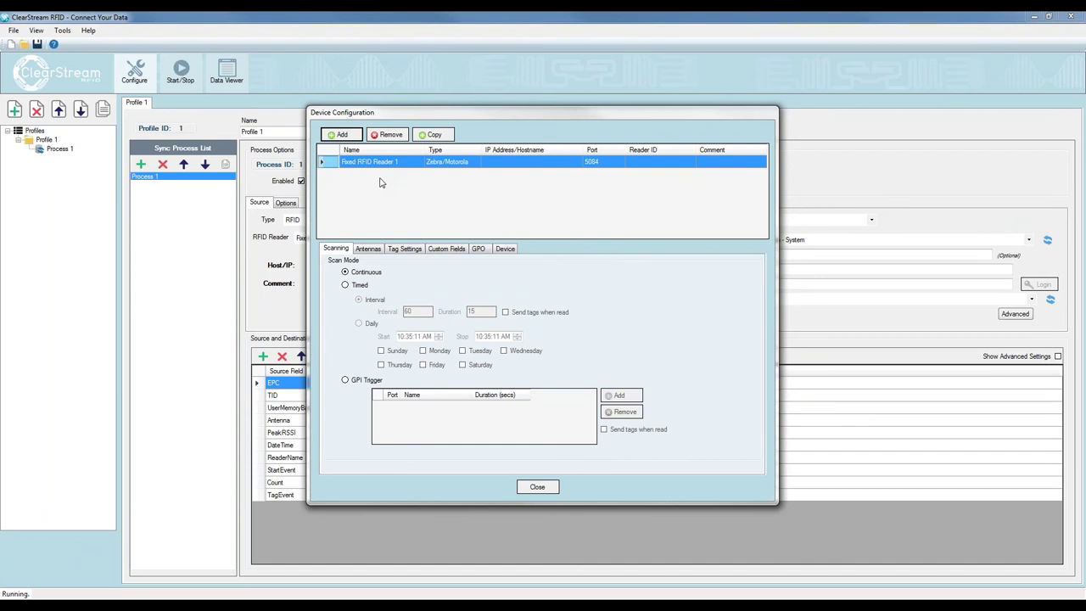
{"action": "left_click", "coordinate": [357, 139]}
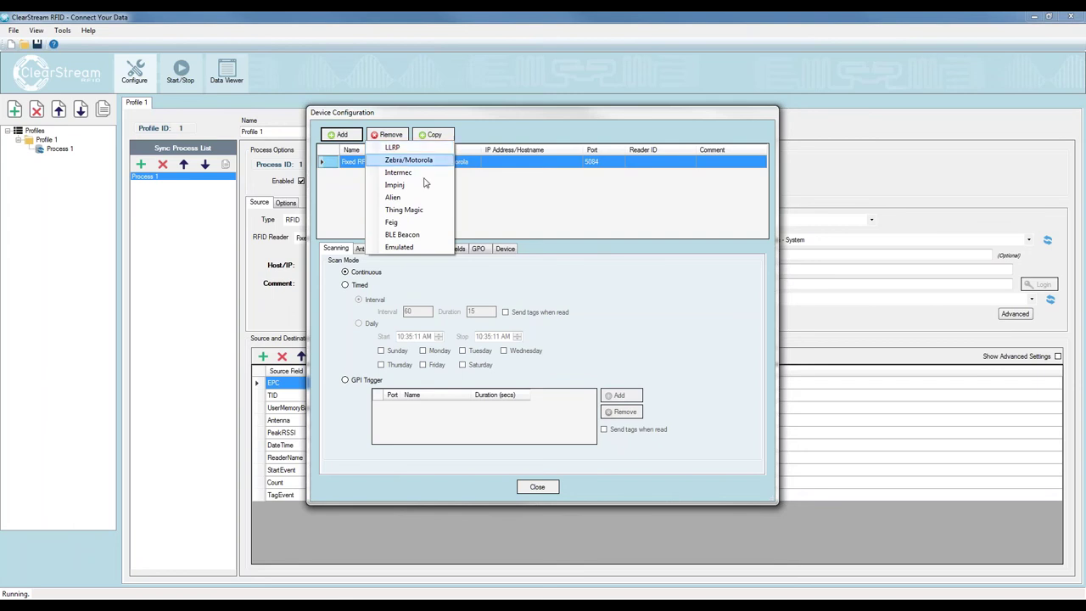
{"action": "left_click", "coordinate": [525, 225]}
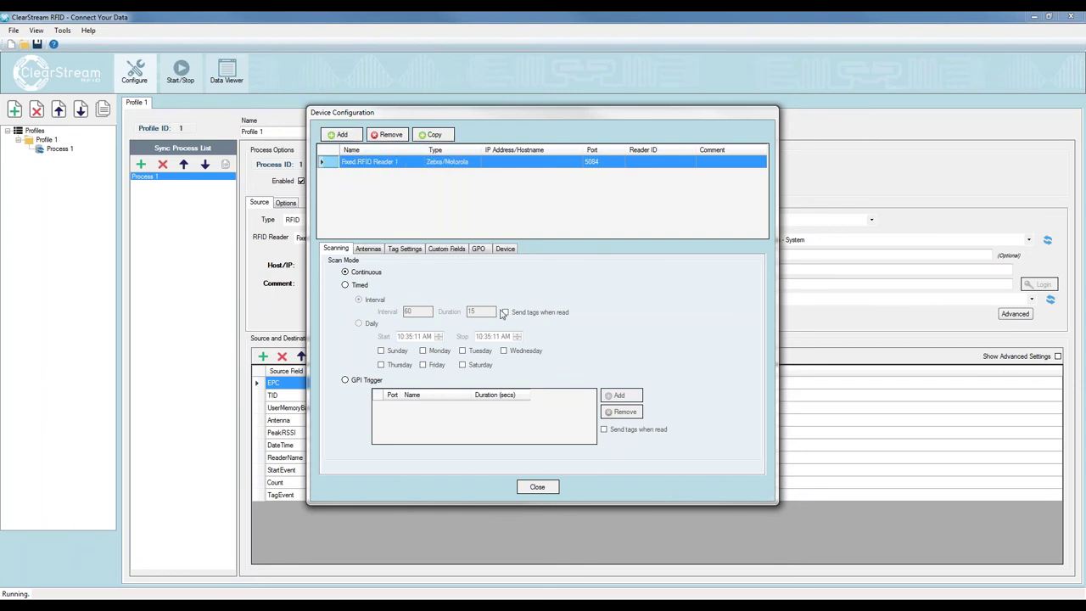
{"action": "left_click", "coordinate": [493, 162]}
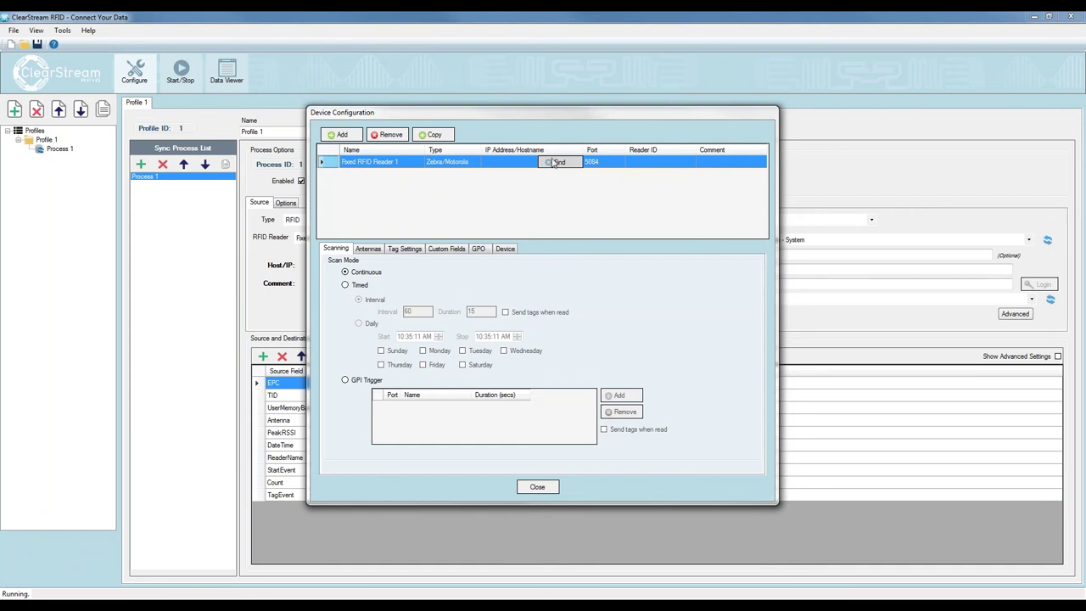
Set the reader's hostname to FX75000656C3 and rename it Zebra FX7500
{"action": "left_click", "coordinate": [513, 162]}
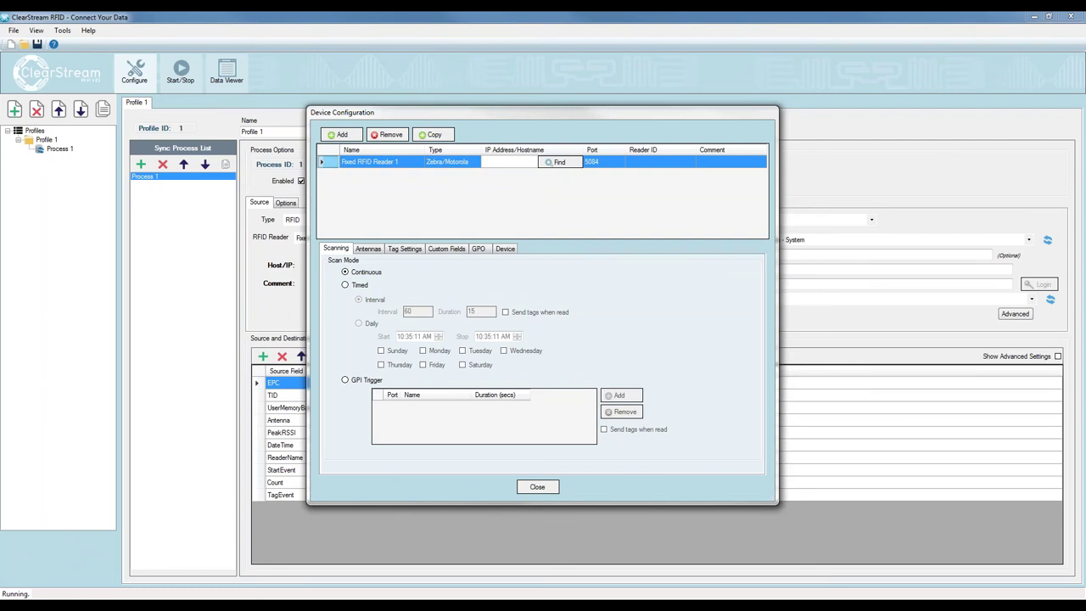
{"action": "type", "text": "FX75000656C3"}
{"action": "left_click", "coordinate": [703, 164]}
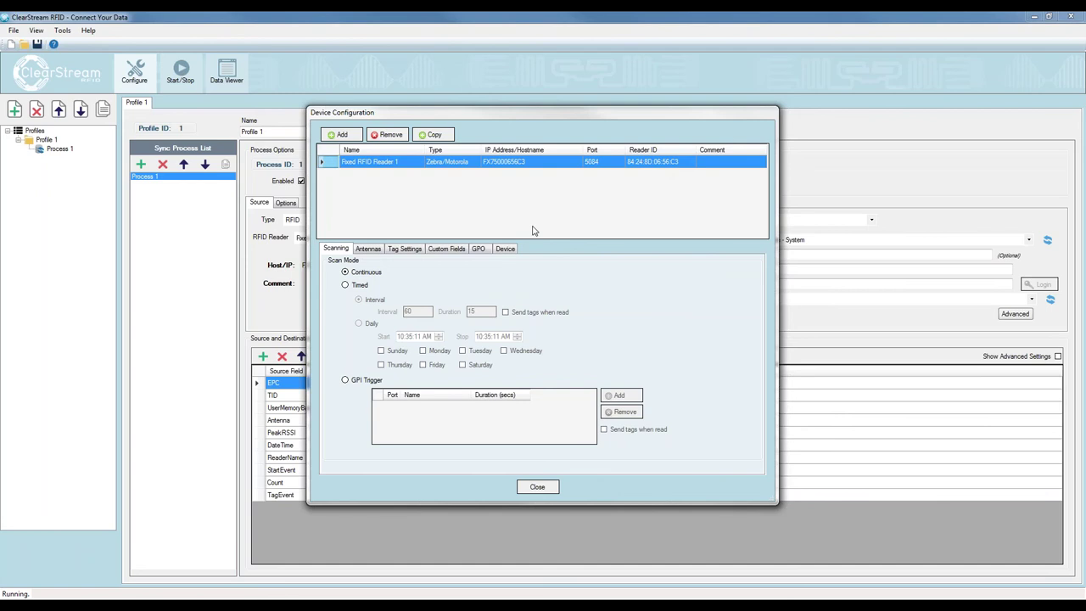
{"action": "left_click", "coordinate": [399, 162]}
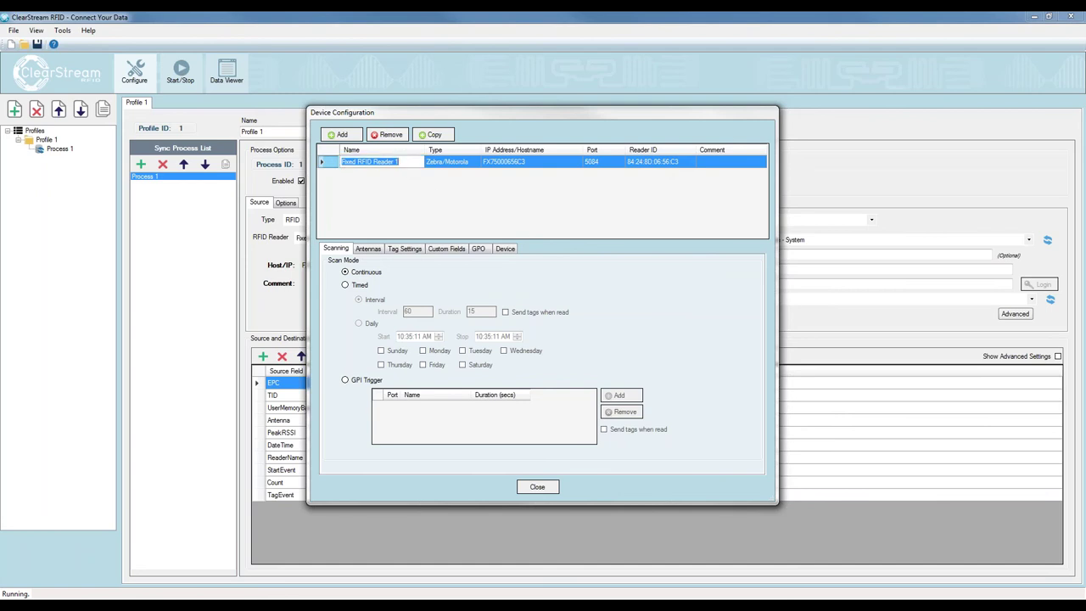
{"action": "type", "text": "Zebra FX7500"}
{"action": "left_click", "coordinate": [369, 248]}
Add antenna Station 1 with power 20, then return to Scanning and close the configuration
{"action": "left_click", "coordinate": [353, 426]}
{"action": "left_click", "coordinate": [441, 289]}
{"action": "type", "text": "20"}
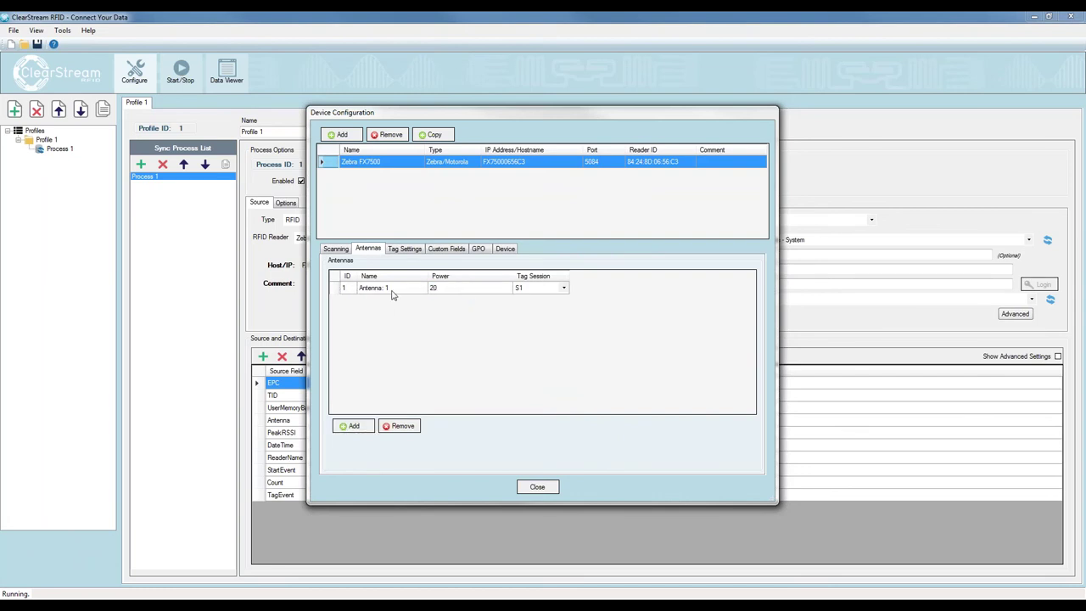
{"action": "left_click", "coordinate": [390, 289]}
{"action": "left_click", "coordinate": [393, 290]}
{"action": "type", "text": "Station"}
{"action": "left_click", "coordinate": [352, 290]}
{"action": "left_click", "coordinate": [344, 251]}
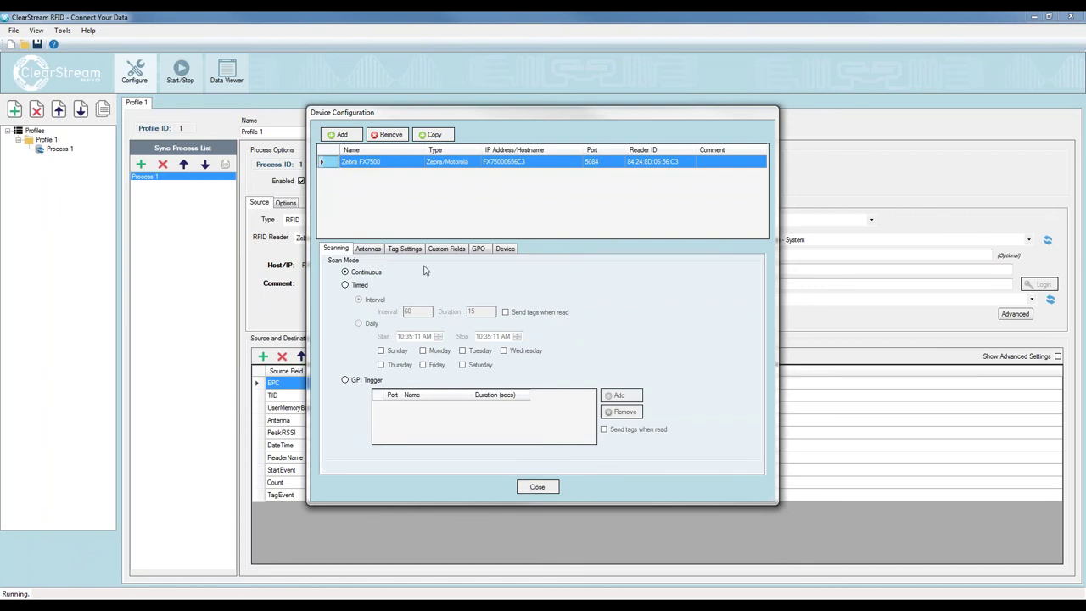
{"action": "left_click", "coordinate": [538, 489]}
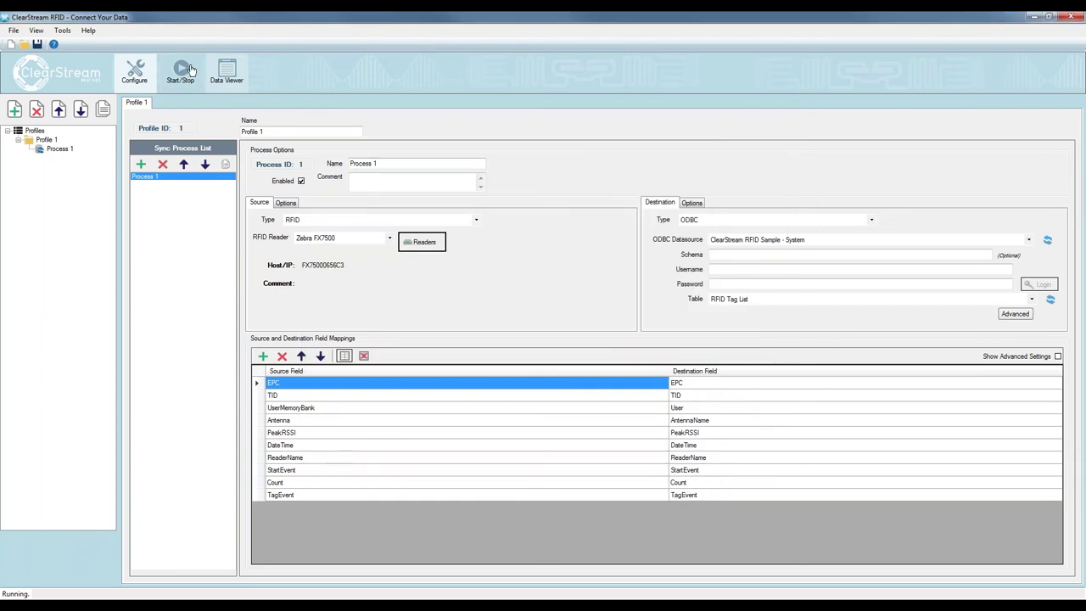
Save the profile as the project Webinar5x0.tcproj
{"action": "left_click", "coordinate": [37, 44]}
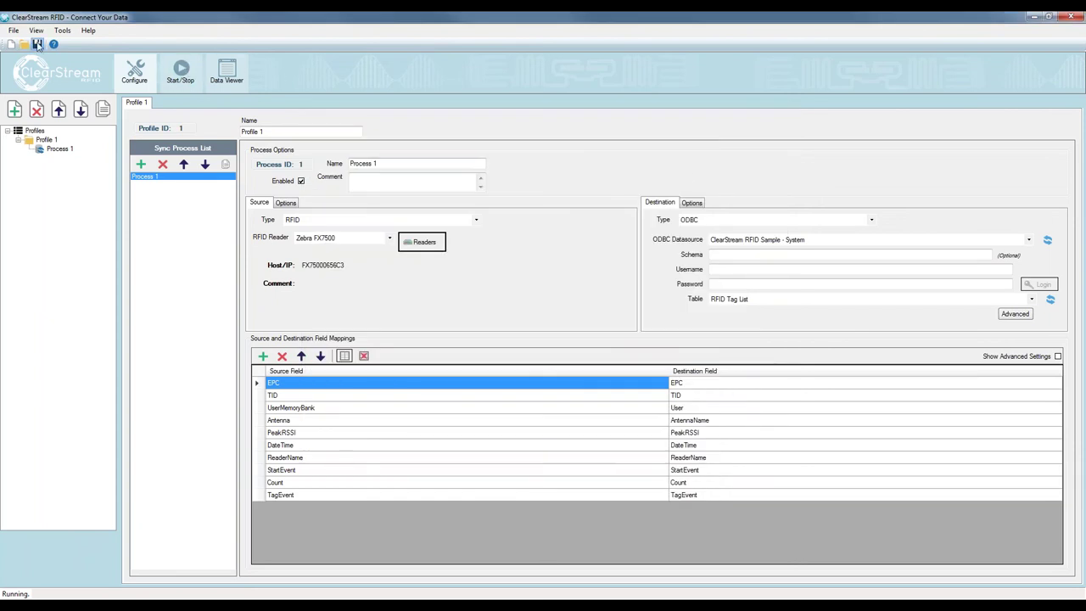
{"action": "type", "text": "Webinar5x0"}
{"action": "key", "text": "Return"}
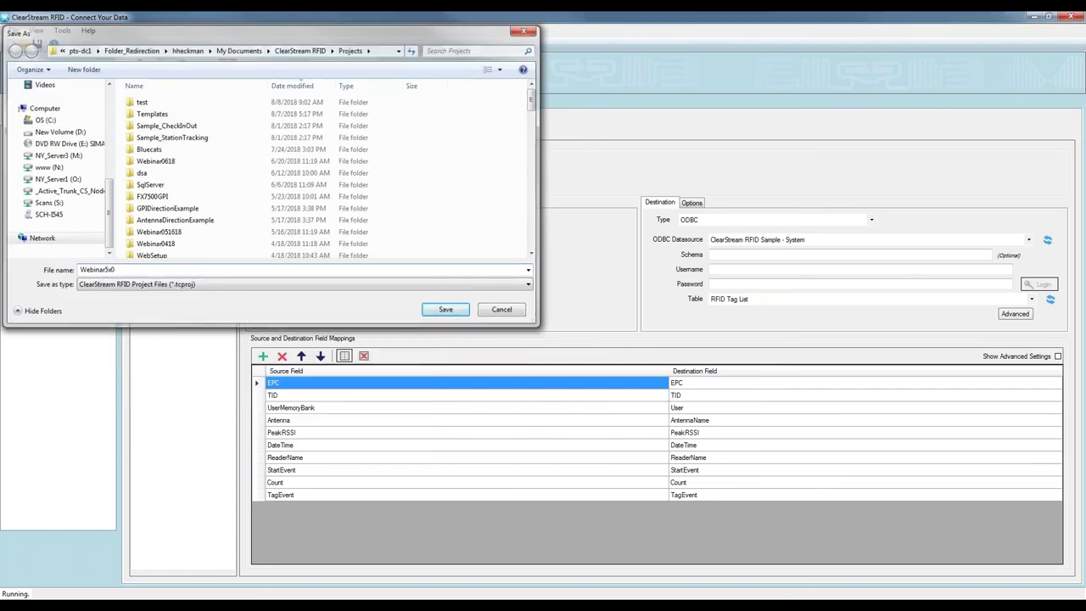
{"action": "left_click", "coordinate": [181, 69]}
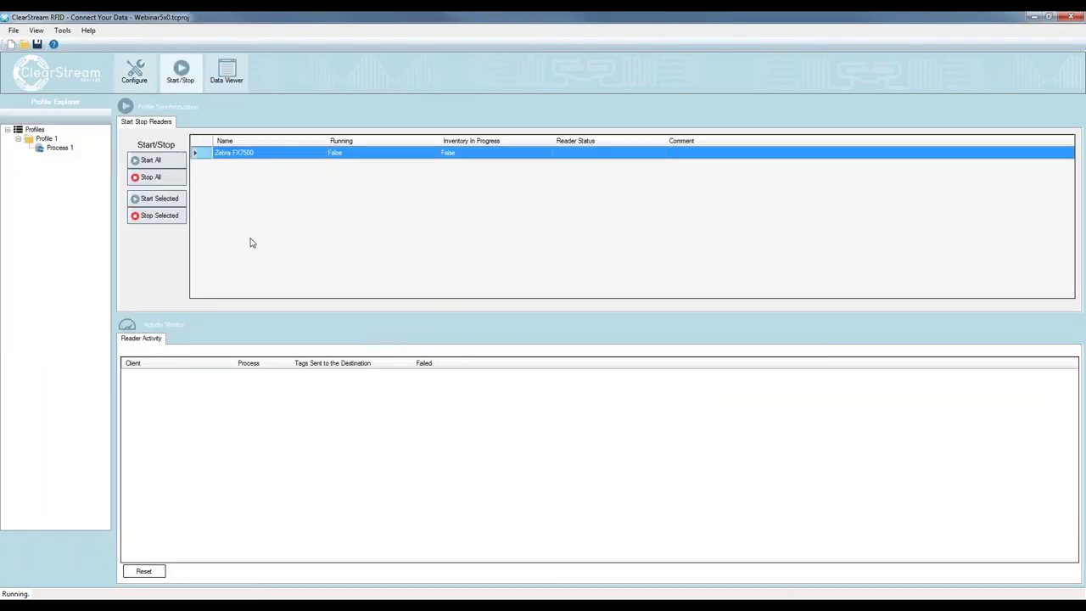
Start and stop Zebra FX7500, then refresh Access to see the 16 tag reads
{"action": "left_click", "coordinate": [175, 199]}
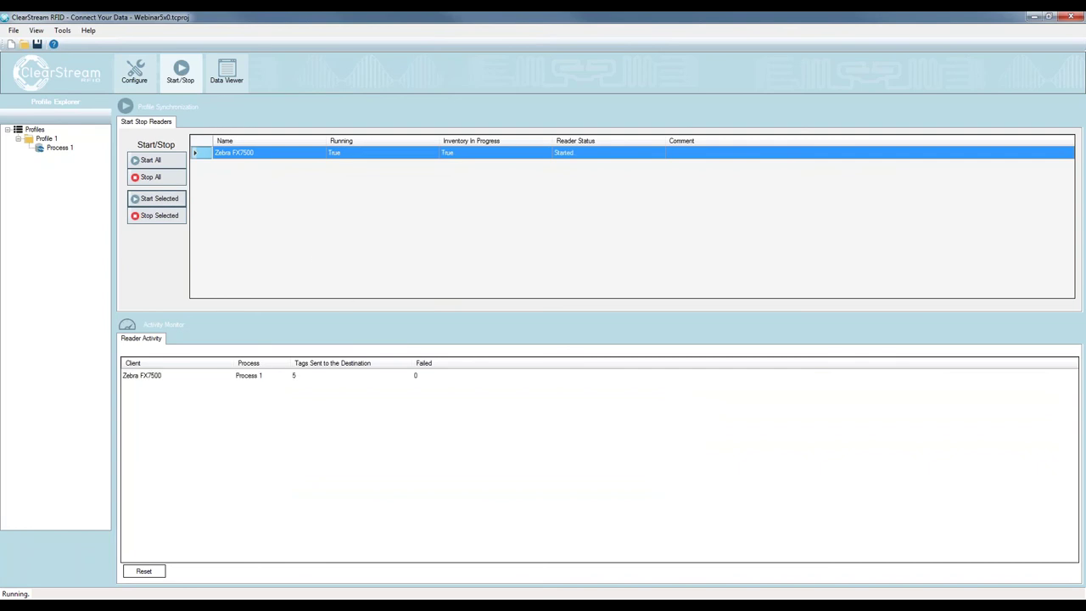
{"action": "left_click", "coordinate": [170, 216]}
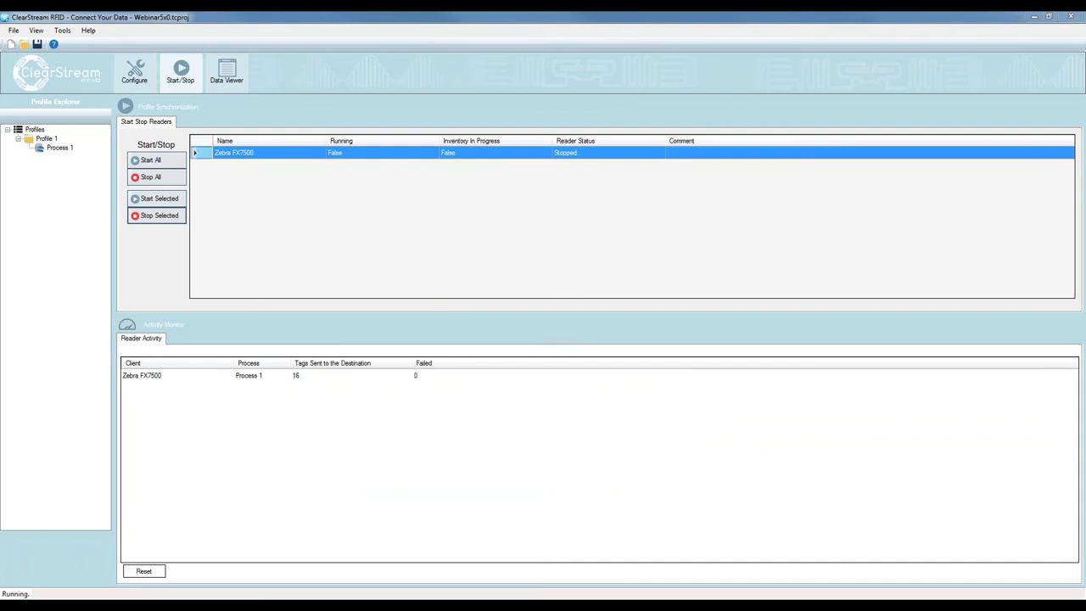
{"action": "key", "text": "alt+Tab"}
{"action": "left_click", "coordinate": [389, 95]}
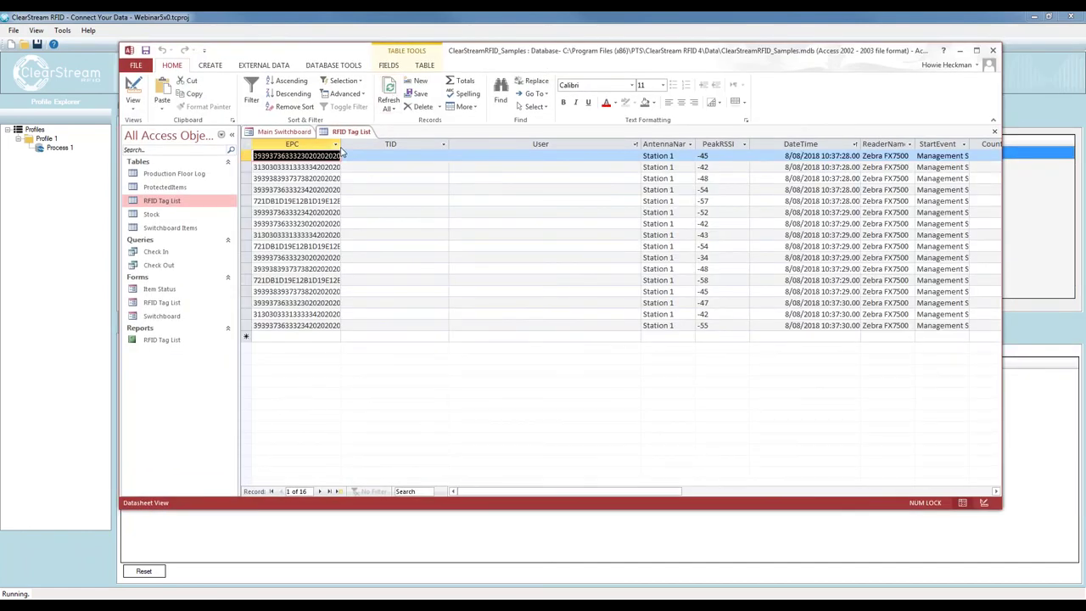
Widen the EPC, AntennaName and ReaderName columns so their full values show
{"action": "left_click_drag", "start_coordinate": [341, 144], "coordinate": [402, 145]}
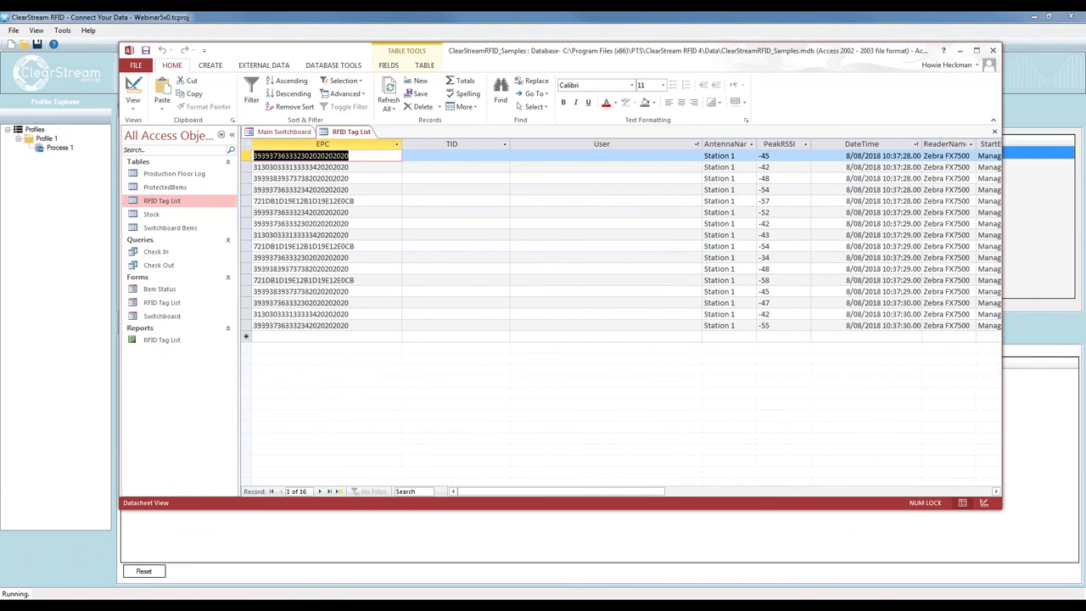
{"action": "left_click_drag", "start_coordinate": [756, 144], "coordinate": [772, 144]}
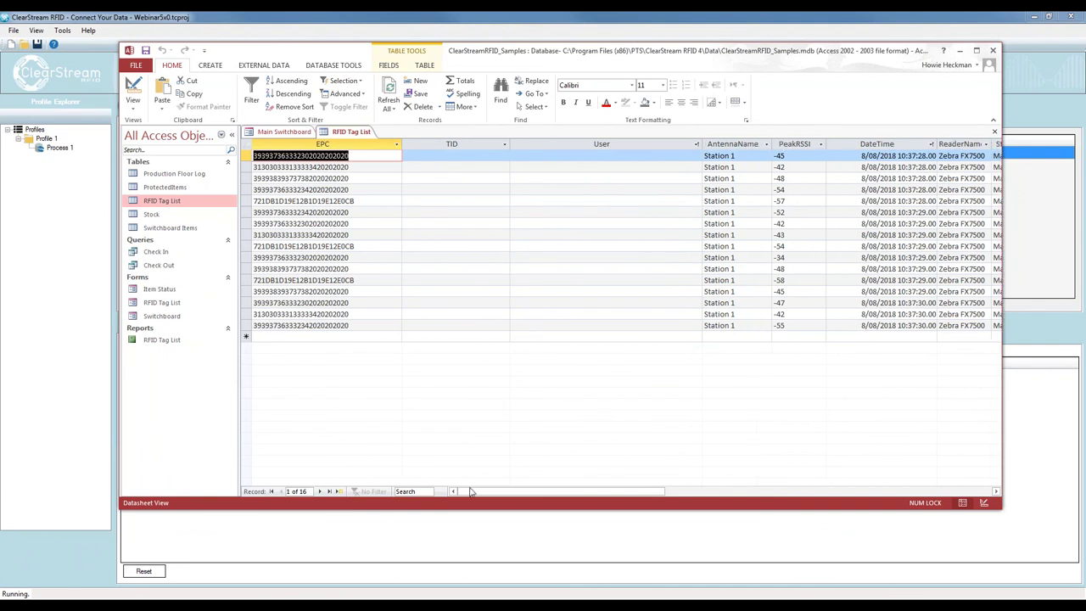
{"action": "left_click_drag", "start_coordinate": [504, 492], "coordinate": [620, 491]}
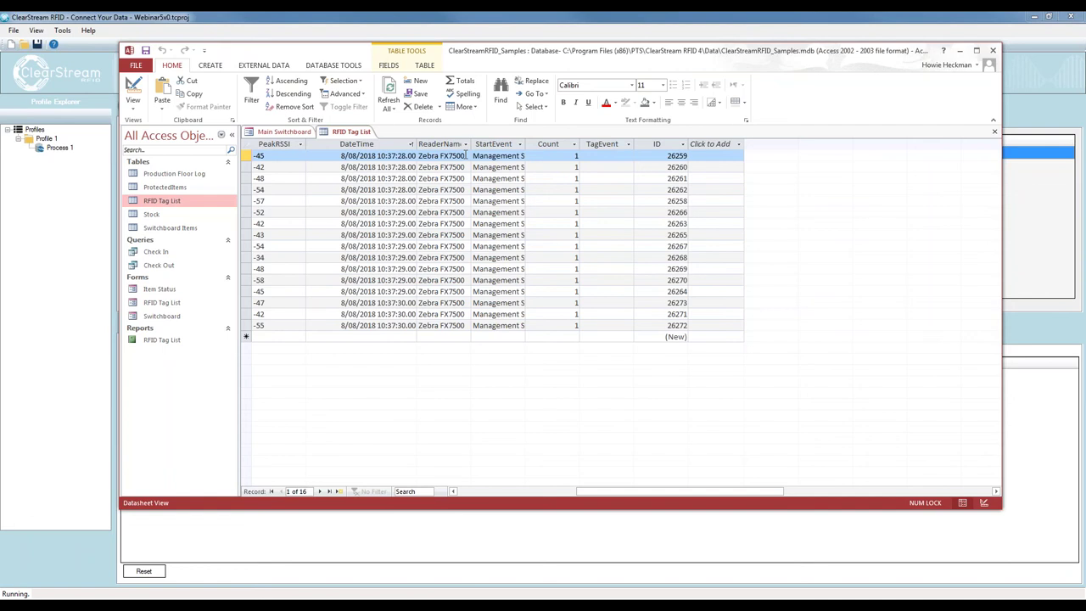
{"action": "left_click_drag", "start_coordinate": [471, 146], "coordinate": [509, 144]}
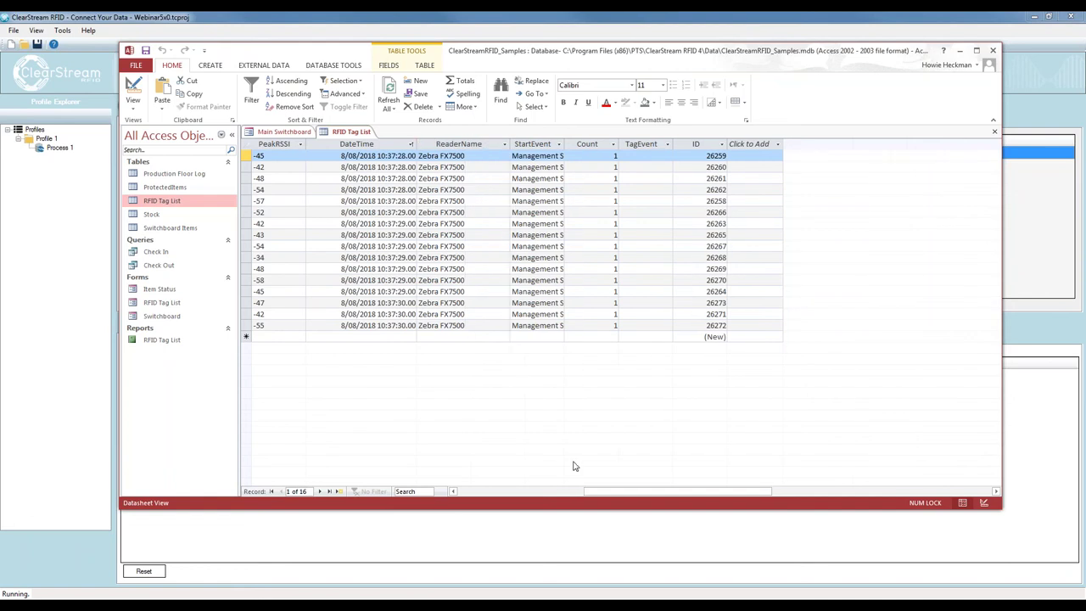
{"action": "left_click_drag", "start_coordinate": [555, 491], "coordinate": [416, 493]}
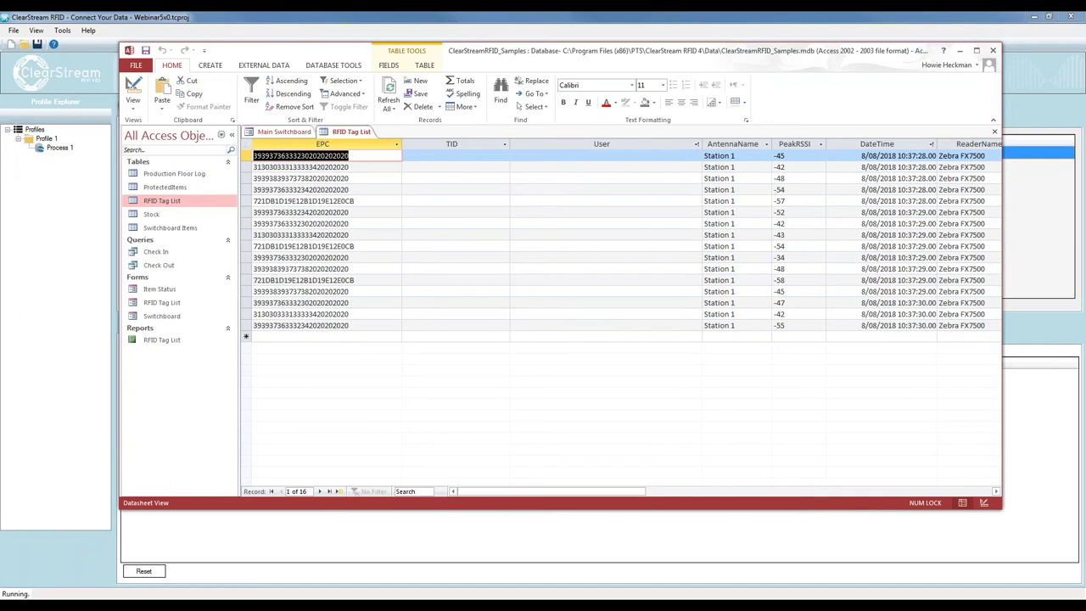
Select all 16 tag records in the RFID Tag List
{"action": "key", "text": "F2"}
{"action": "key", "text": "shift+Left"}
{"action": "key", "text": "shift+Left"}
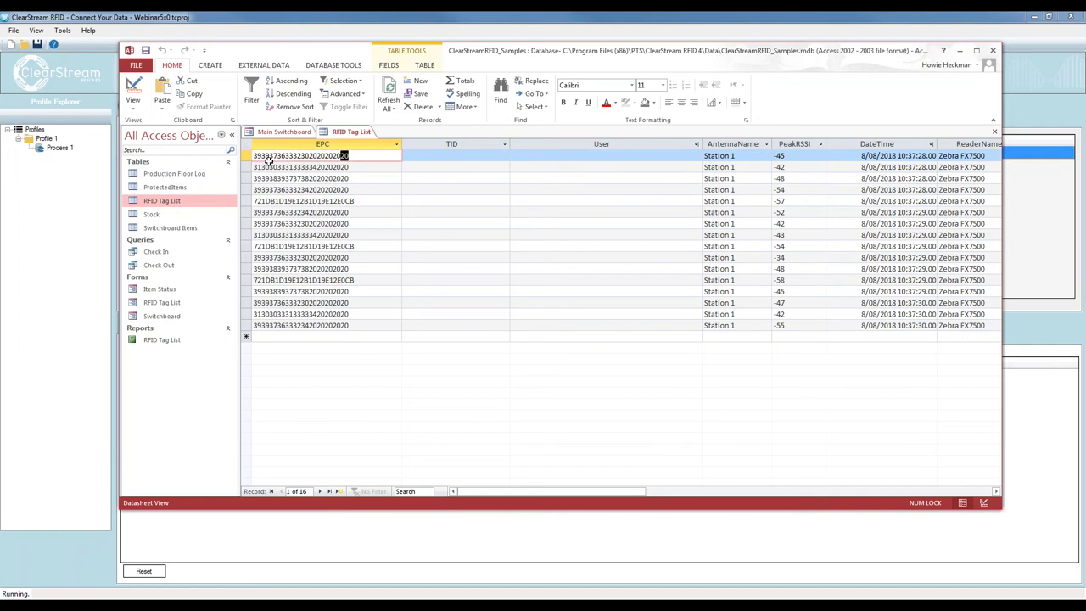
{"action": "left_click_drag", "start_coordinate": [246, 156], "coordinate": [247, 329]}
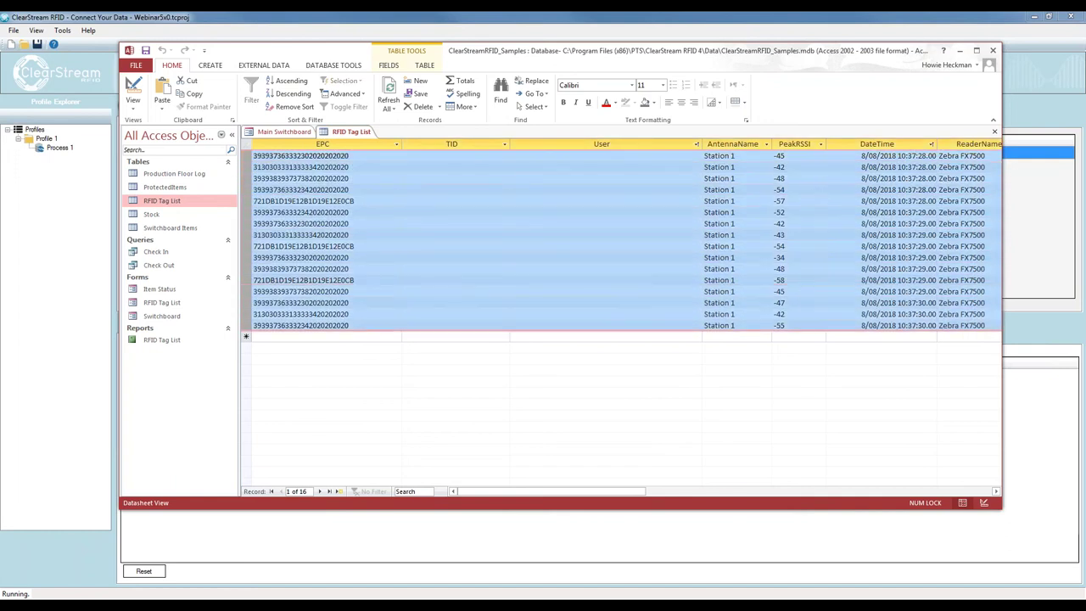
Delete the 16 selected tag records in Access, then reset ClearStream's sent-tag count to 0
{"action": "key", "text": "Delete"}
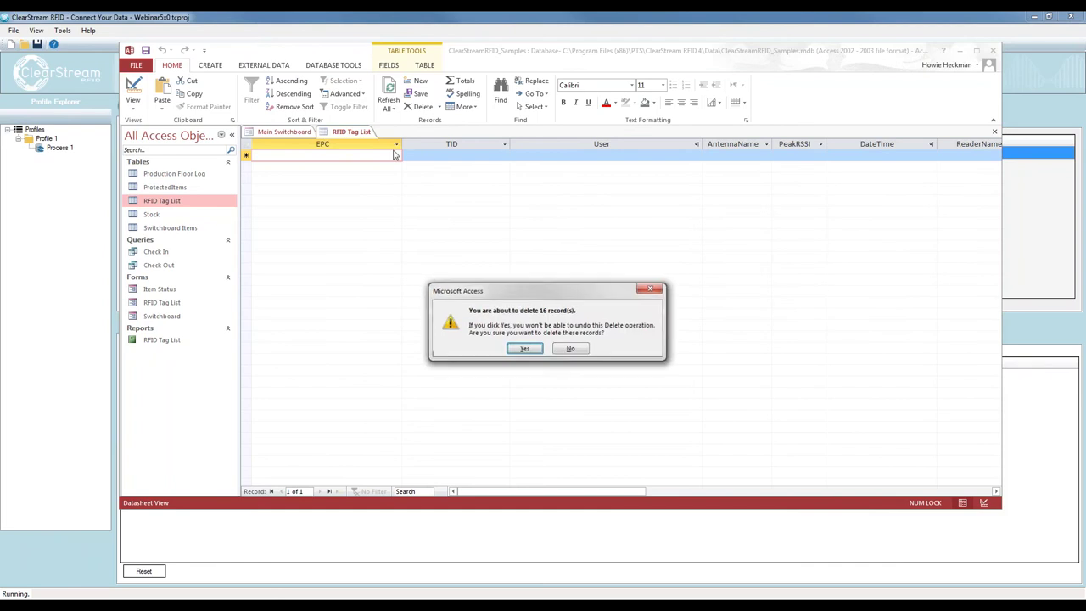
{"action": "left_click", "coordinate": [523, 348]}
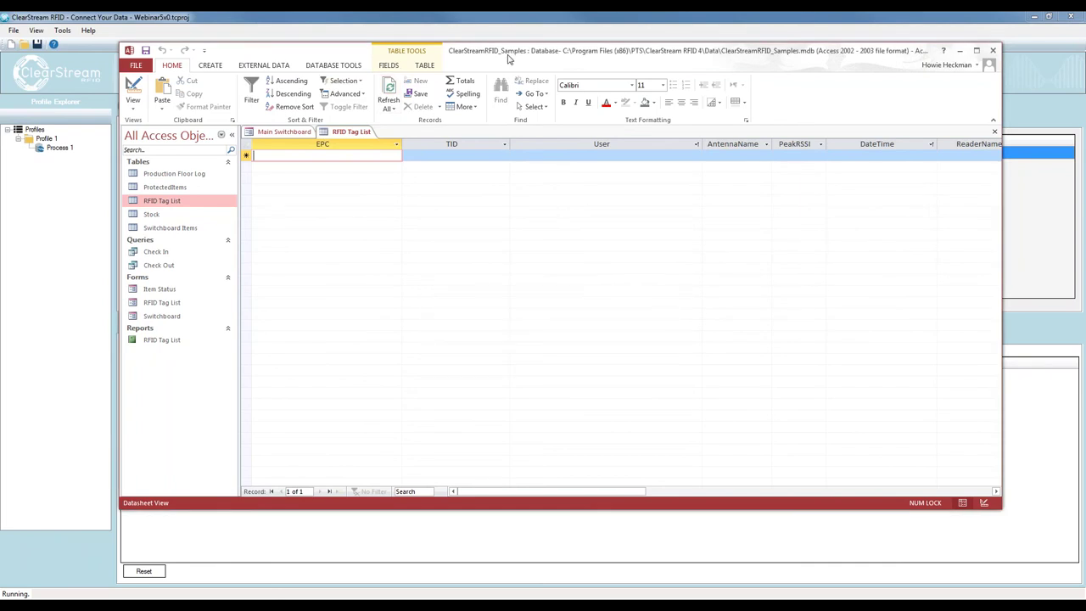
{"action": "key", "text": "alt+F4"}
{"action": "left_click", "coordinate": [145, 571]}
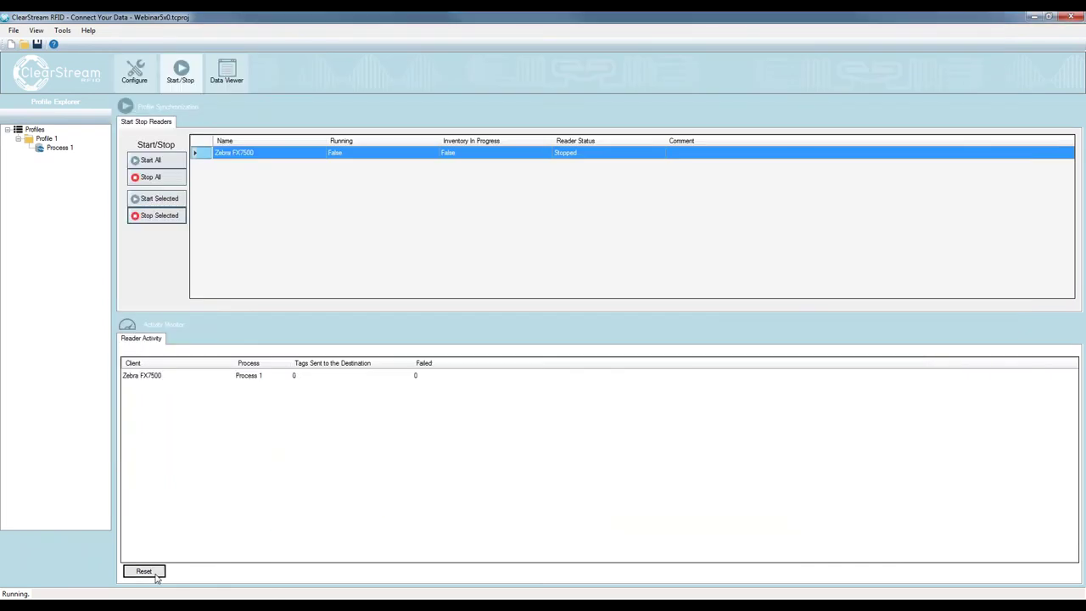
{"action": "left_click", "coordinate": [134, 72]}
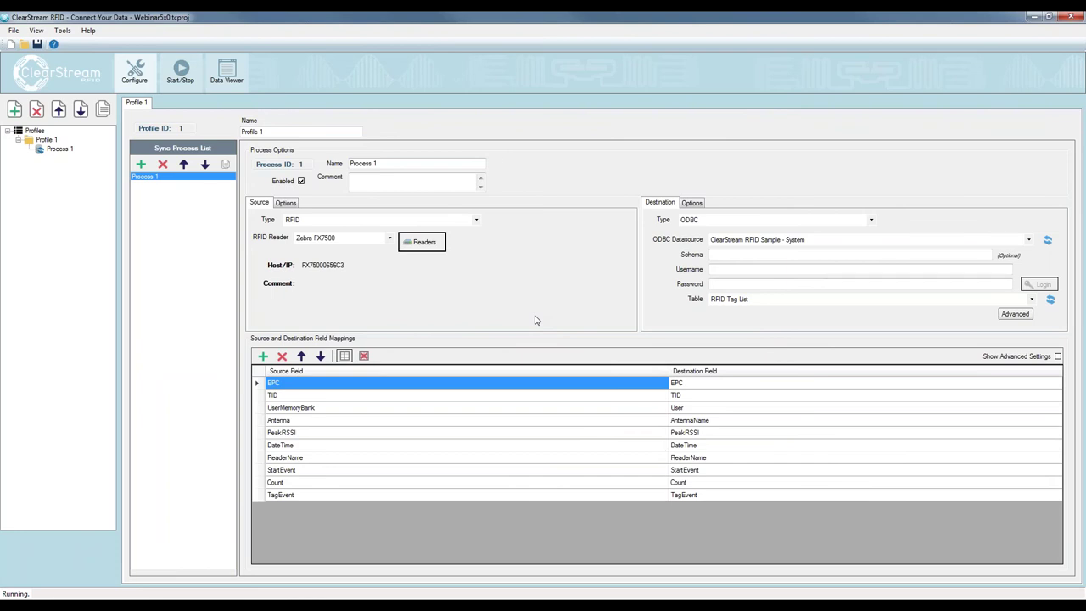
Make the Zebra FX7500 moderate tag reads by Reader with 2000 ms timeout and report tags no longer visible
{"action": "left_click", "coordinate": [409, 244]}
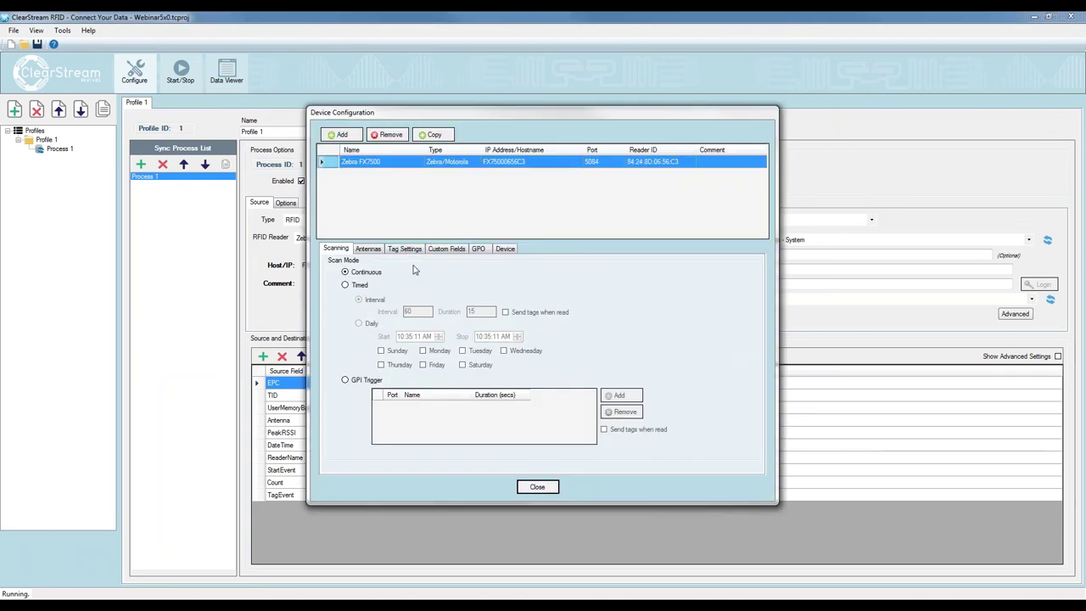
{"action": "left_click", "coordinate": [406, 249]}
{"action": "left_click", "coordinate": [394, 275]}
{"action": "key", "text": "Tab"}
{"action": "type", "text": "2"}
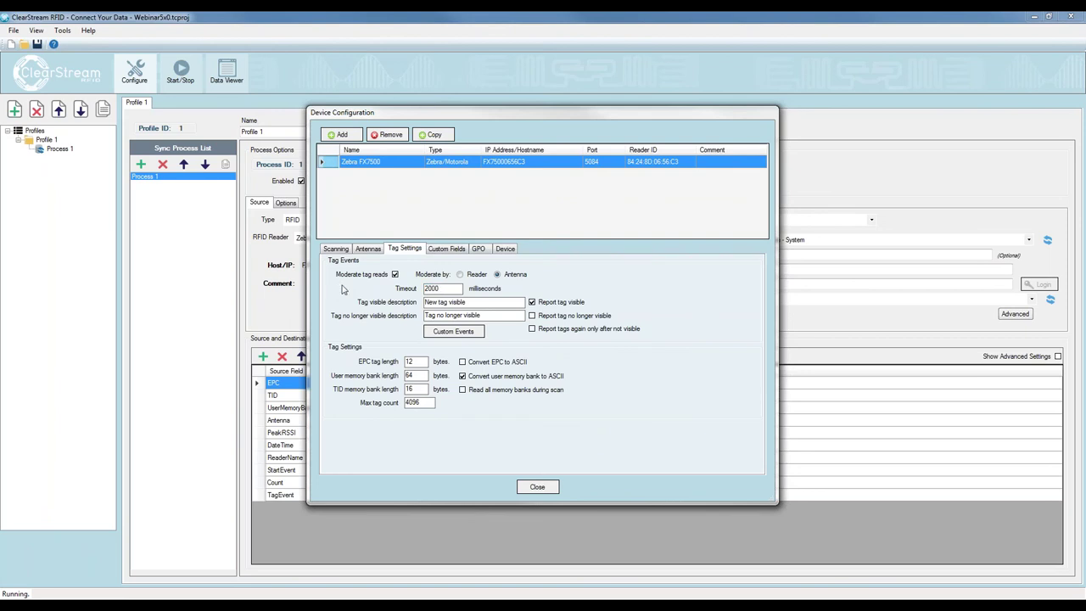
{"action": "left_click", "coordinate": [459, 274]}
{"action": "left_click", "coordinate": [553, 319]}
{"action": "left_click", "coordinate": [537, 487]}
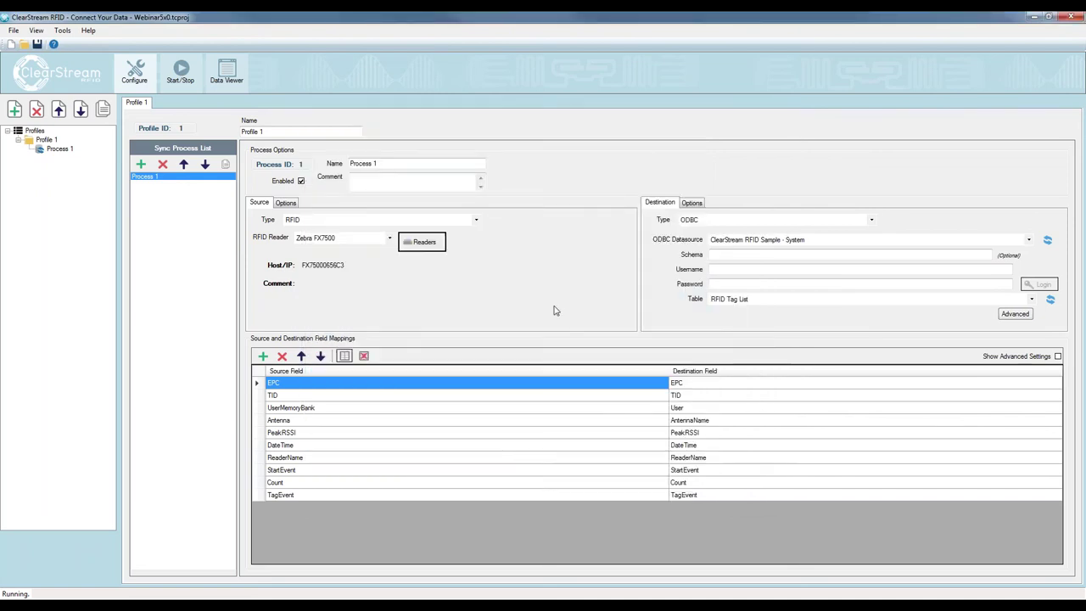
{"action": "left_click", "coordinate": [180, 72]}
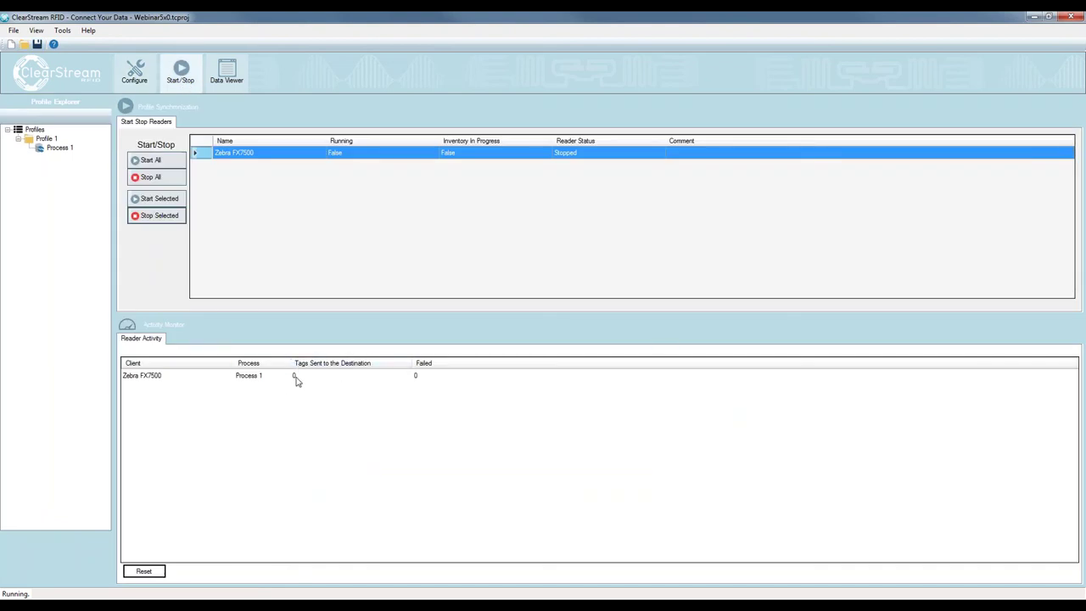
Start the Zebra FX7500 reader, then refresh the Access tag list and widen its TagEvent column
{"action": "left_click", "coordinate": [170, 198]}
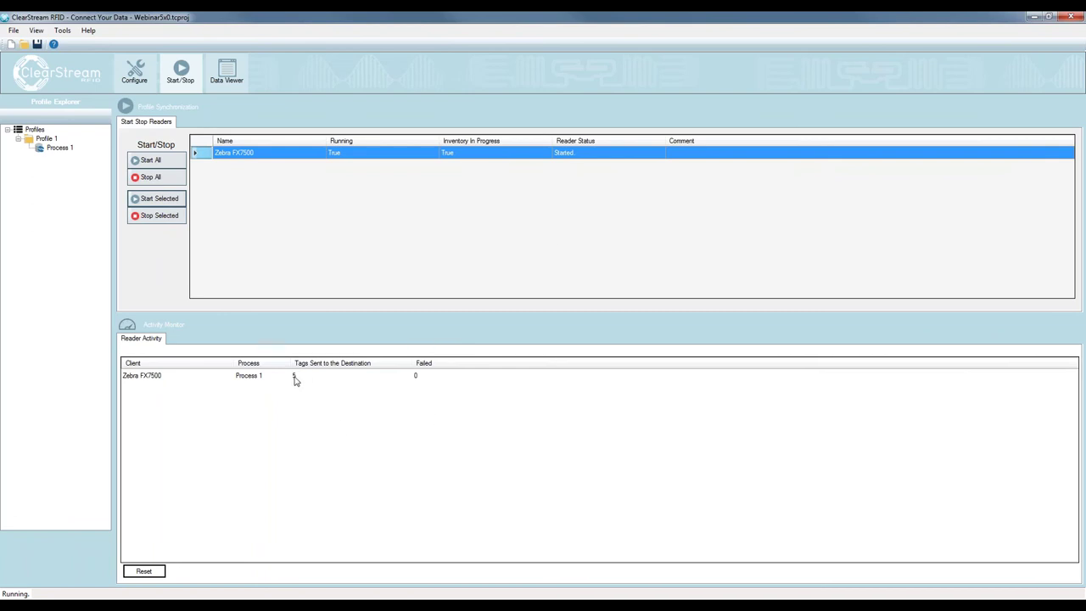
{"action": "key", "text": "alt+Tab"}
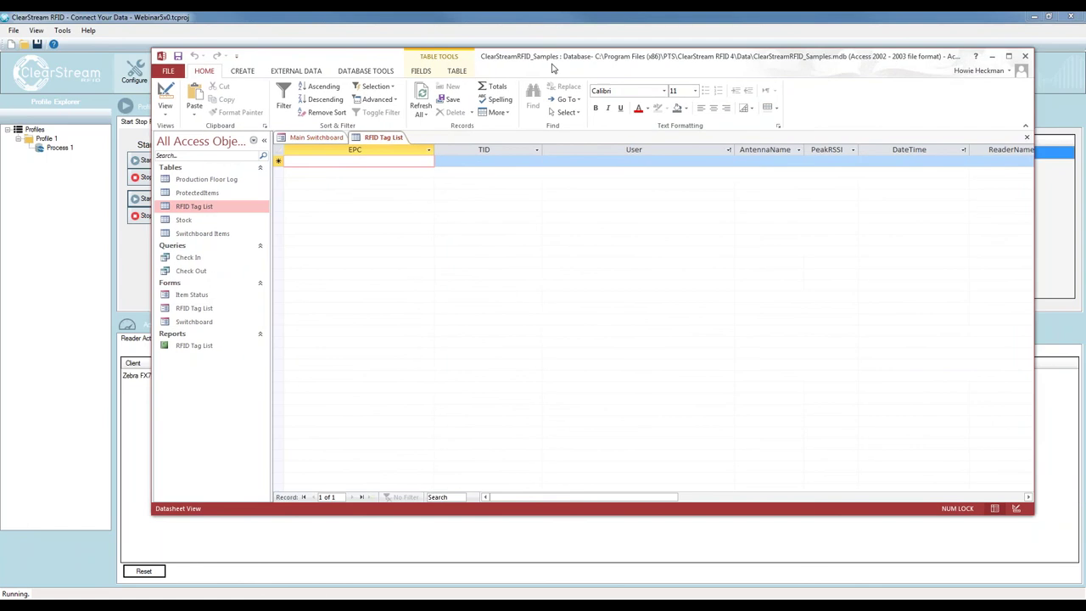
{"action": "left_click", "coordinate": [420, 98]}
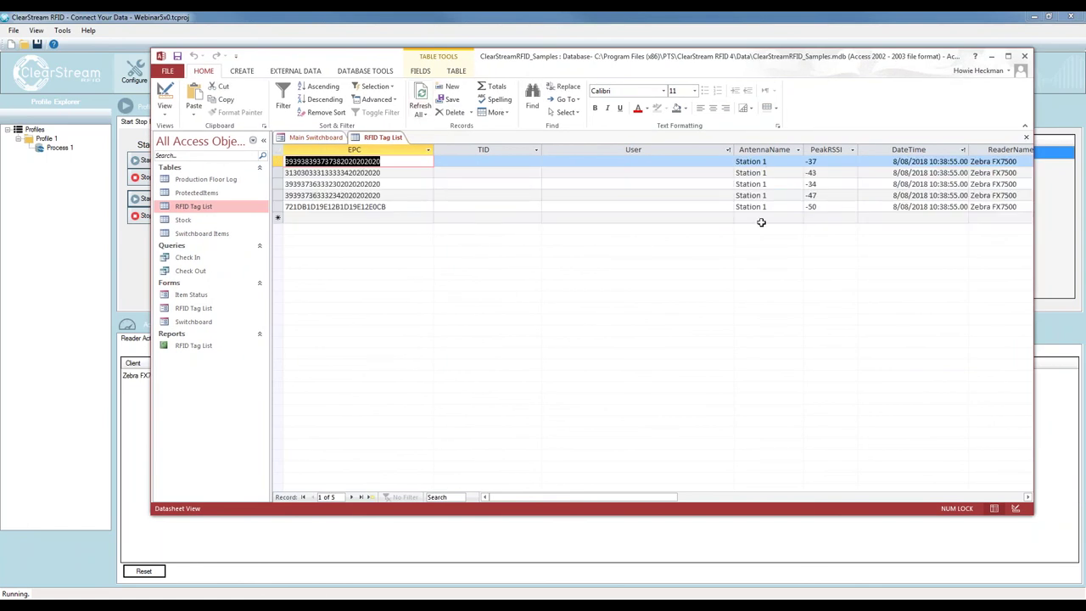
{"action": "left_click_drag", "start_coordinate": [558, 497], "coordinate": [710, 405]}
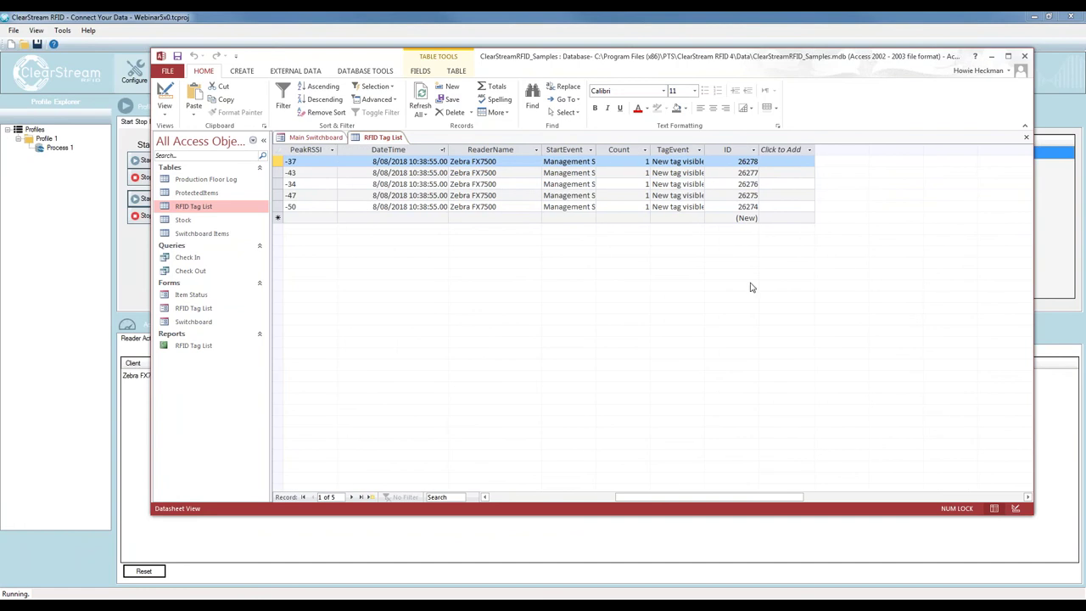
{"action": "left_click_drag", "start_coordinate": [705, 150], "coordinate": [738, 150]}
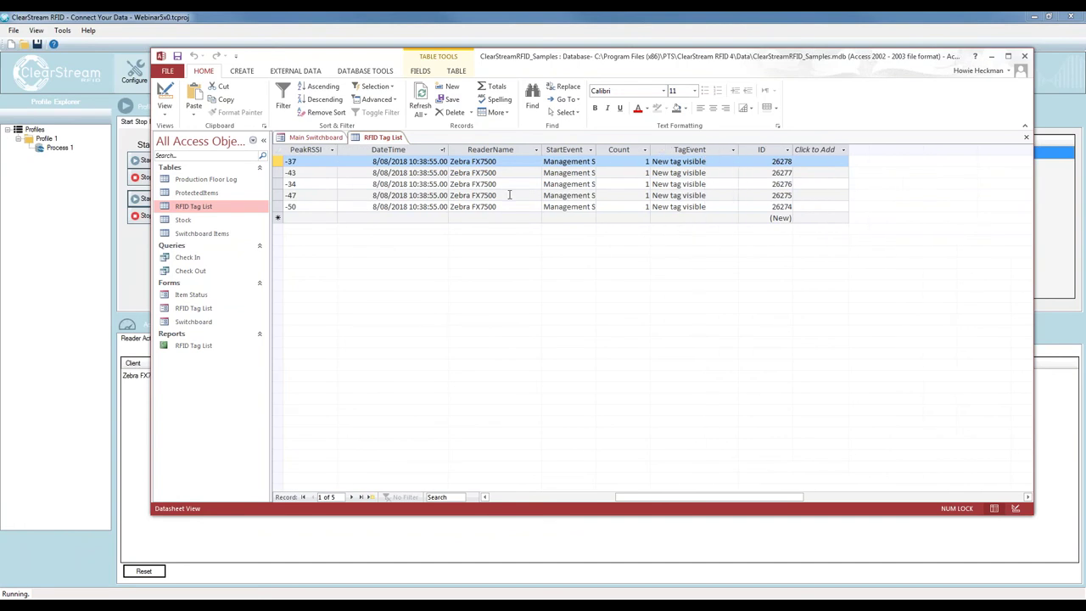
{"action": "left_click_drag", "start_coordinate": [533, 60], "coordinate": [1085, 73]}
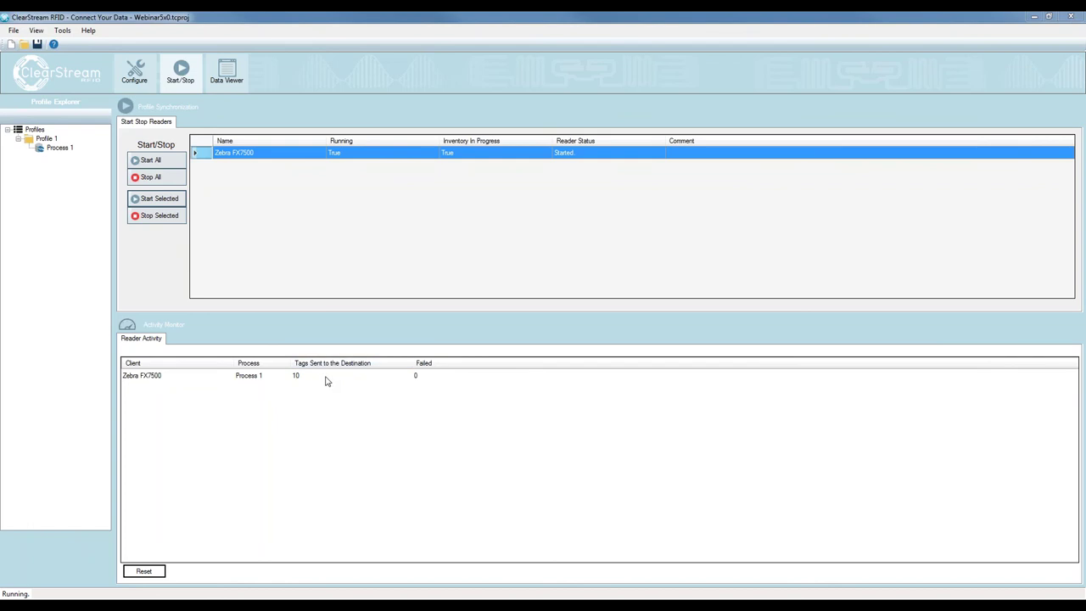
Refresh the RFID Tag List and check its 10 TagEvent values, including record 6's Tag no longer visible
{"action": "key", "text": "alt+Tab"}
{"action": "left_click_drag", "start_coordinate": [726, 66], "coordinate": [166, 64]}
{"action": "left_click", "coordinate": [322, 102]}
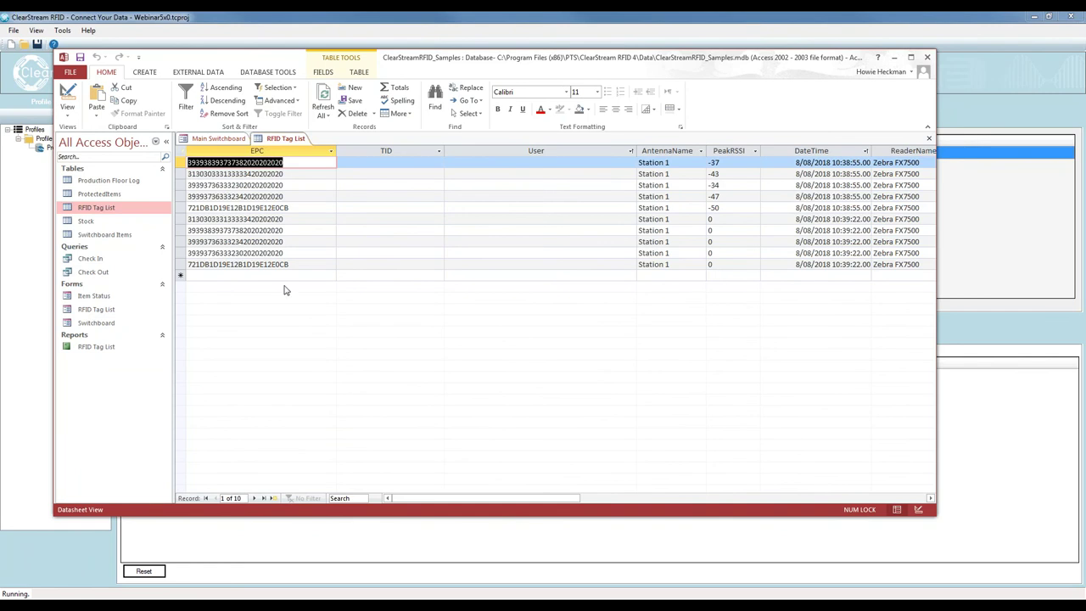
{"action": "left_click_drag", "start_coordinate": [430, 503], "coordinate": [526, 504]}
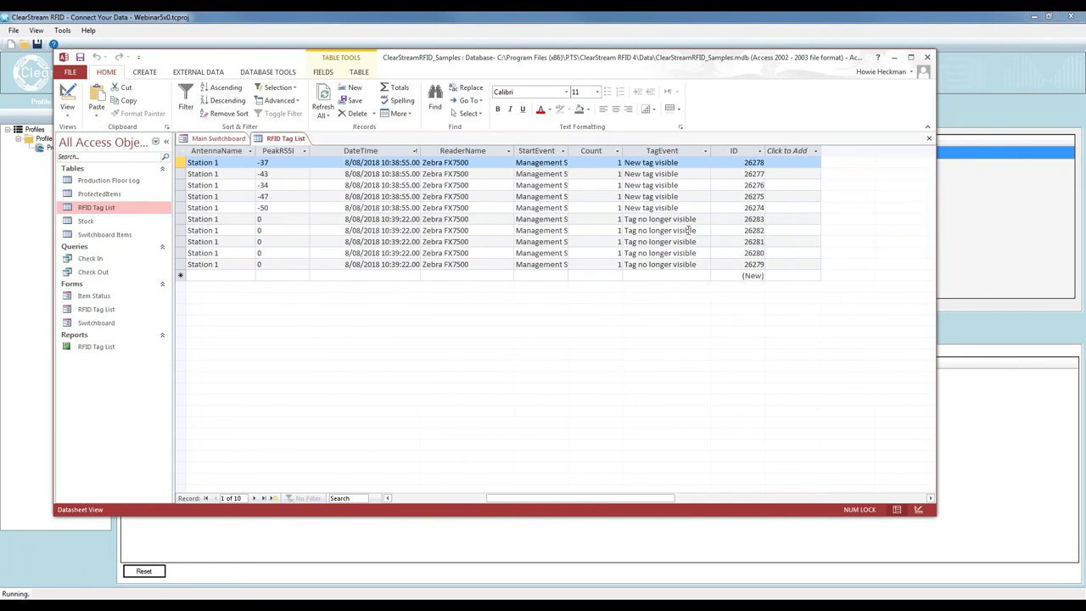
{"action": "left_click", "coordinate": [701, 220]}
{"action": "left_click", "coordinate": [703, 217]}
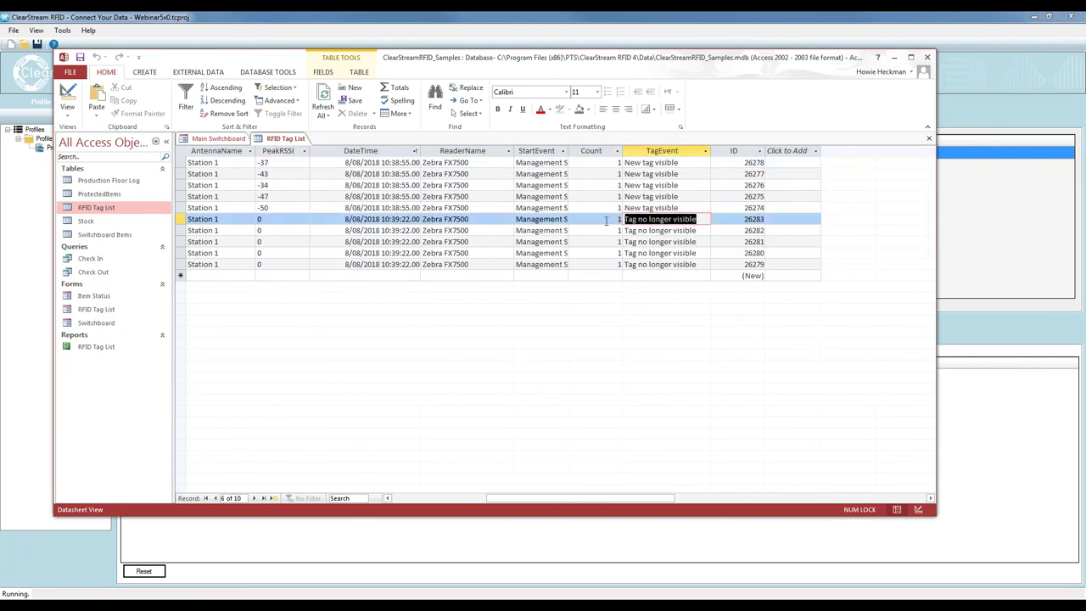
{"action": "left_click_drag", "start_coordinate": [581, 499], "coordinate": [516, 499]}
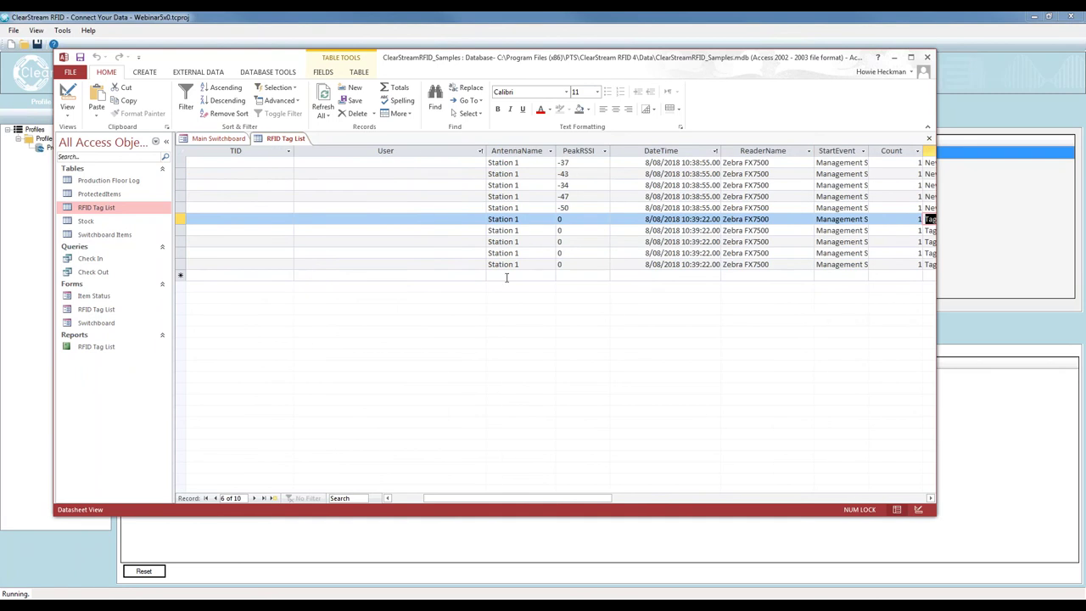
{"action": "left_click_drag", "start_coordinate": [586, 499], "coordinate": [737, 494]}
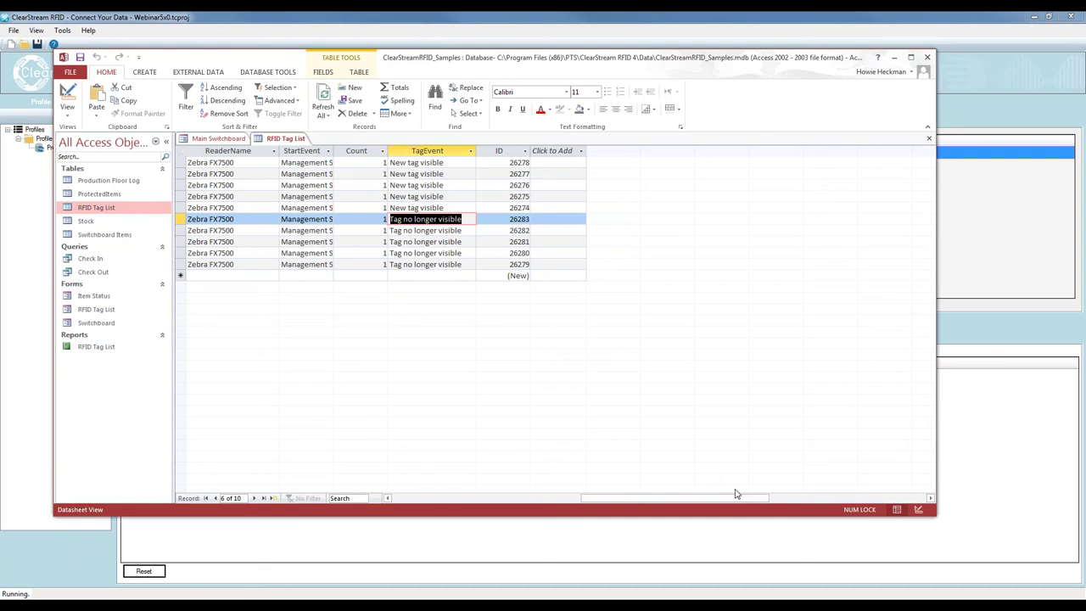
{"action": "left_click_drag", "start_coordinate": [594, 56], "coordinate": [1056, 111]}
{"action": "left_click", "coordinate": [1056, 111]}
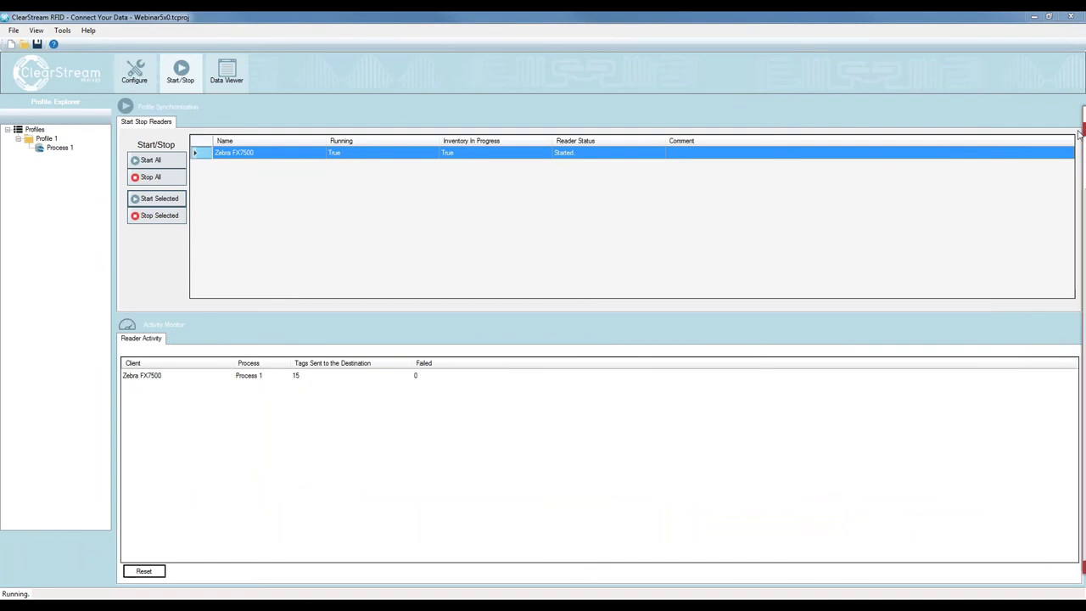
Refresh the Access tag list to show the 15 records and the new New tag visible events
{"action": "left_click", "coordinate": [1080, 133]}
{"action": "left_click", "coordinate": [331, 100]}
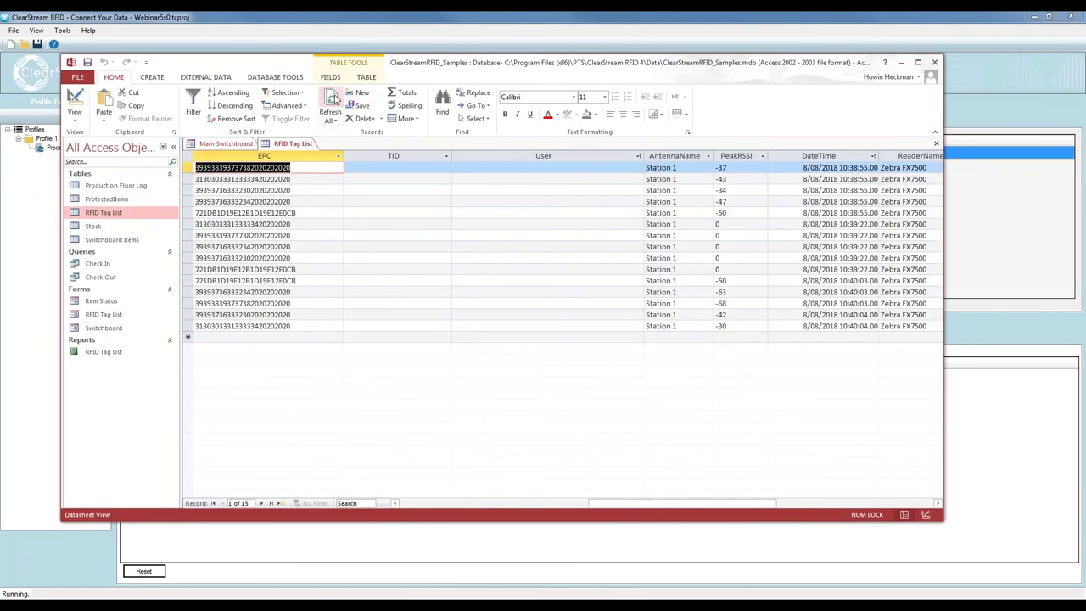
{"action": "left_click_drag", "start_coordinate": [404, 504], "coordinate": [553, 507]}
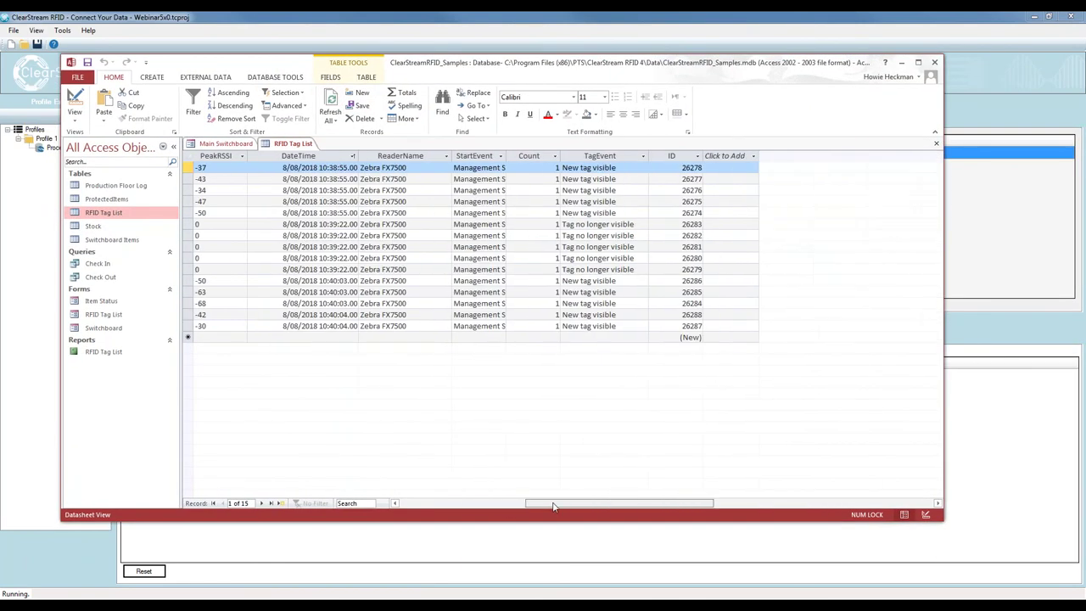
{"action": "left_click", "coordinate": [615, 281]}
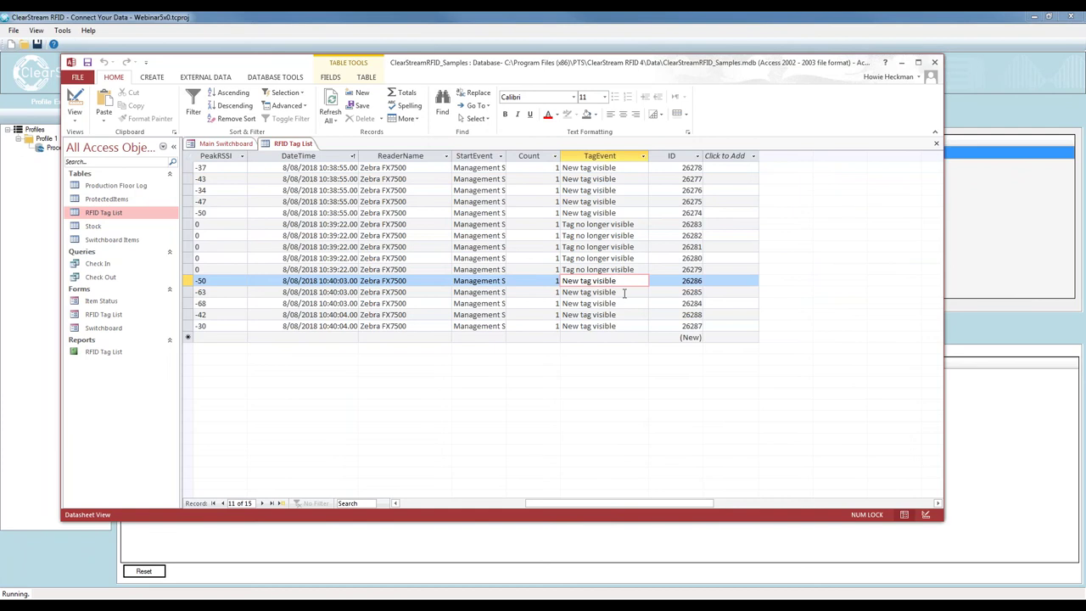
Stop the Zebra FX7500 reader in ClearStream
{"action": "left_click_drag", "start_coordinate": [633, 76], "coordinate": [643, 76]}
{"action": "left_click", "coordinate": [901, 62]}
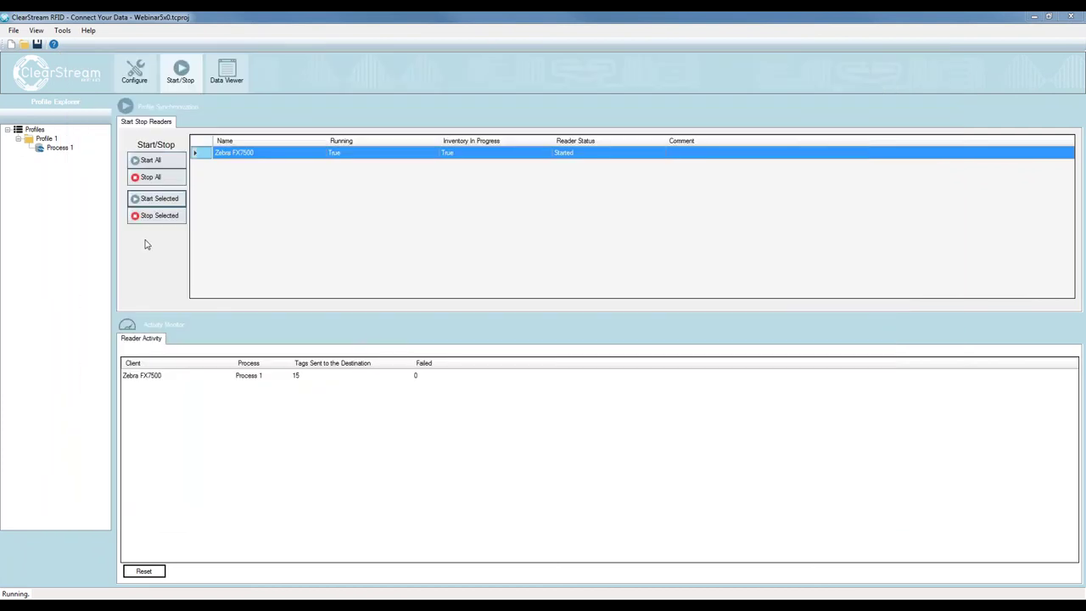
{"action": "left_click", "coordinate": [146, 217]}
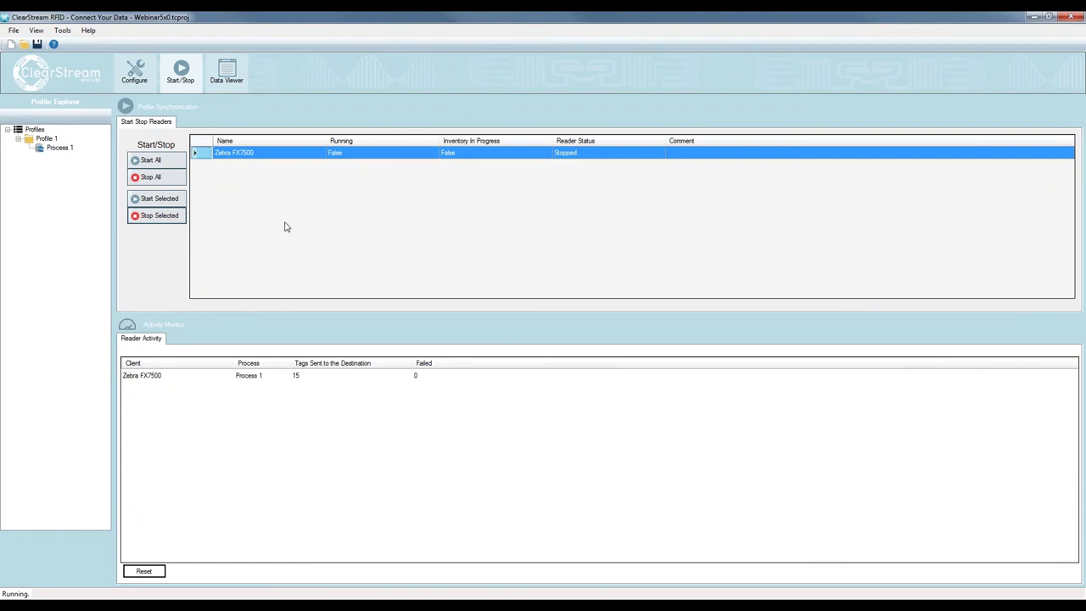
Reset the Tags Sent to the Destination count to 0 on the Start/Stop page
{"action": "left_click", "coordinate": [131, 78]}
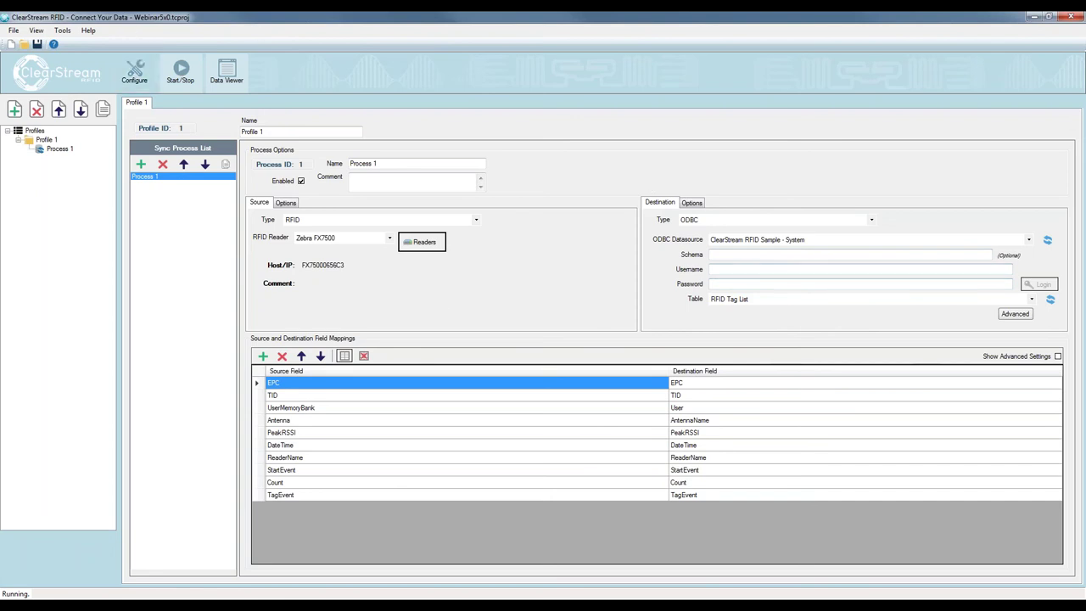
{"action": "left_click", "coordinate": [180, 70]}
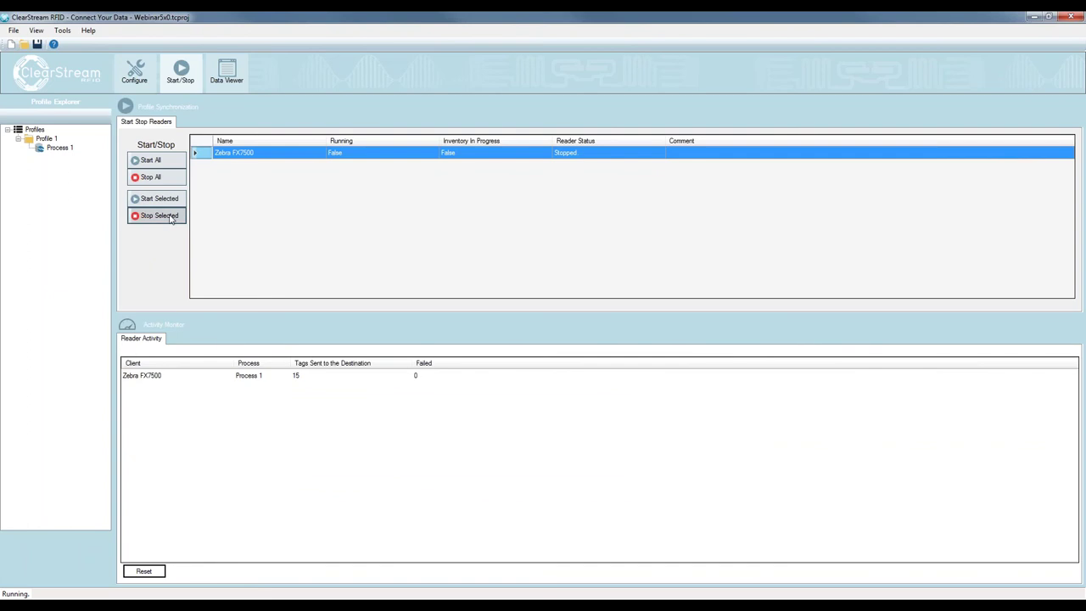
{"action": "left_click", "coordinate": [151, 574]}
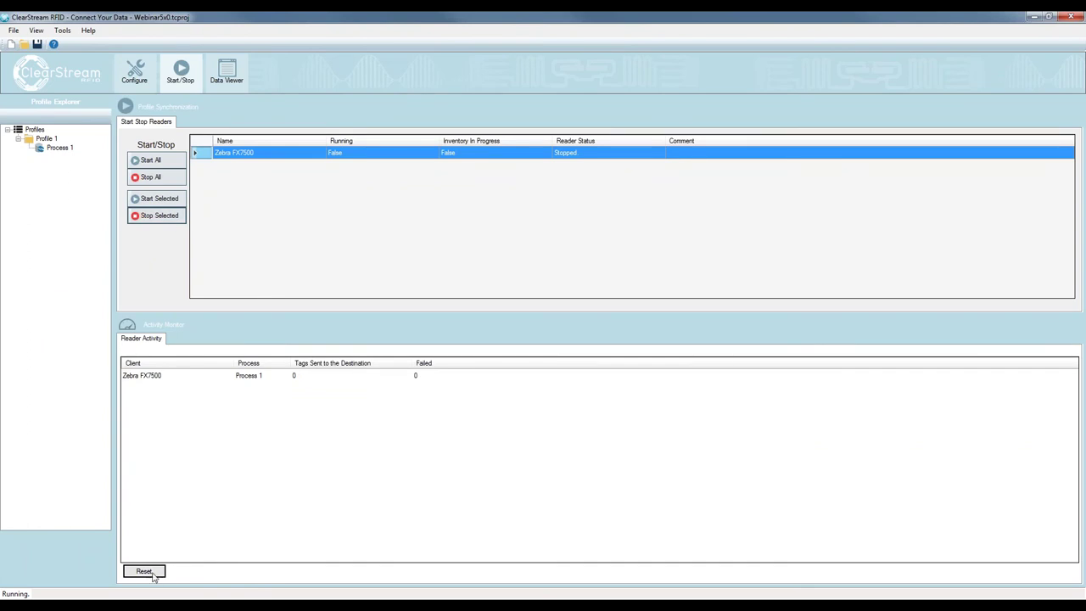
{"action": "left_click", "coordinate": [136, 75]}
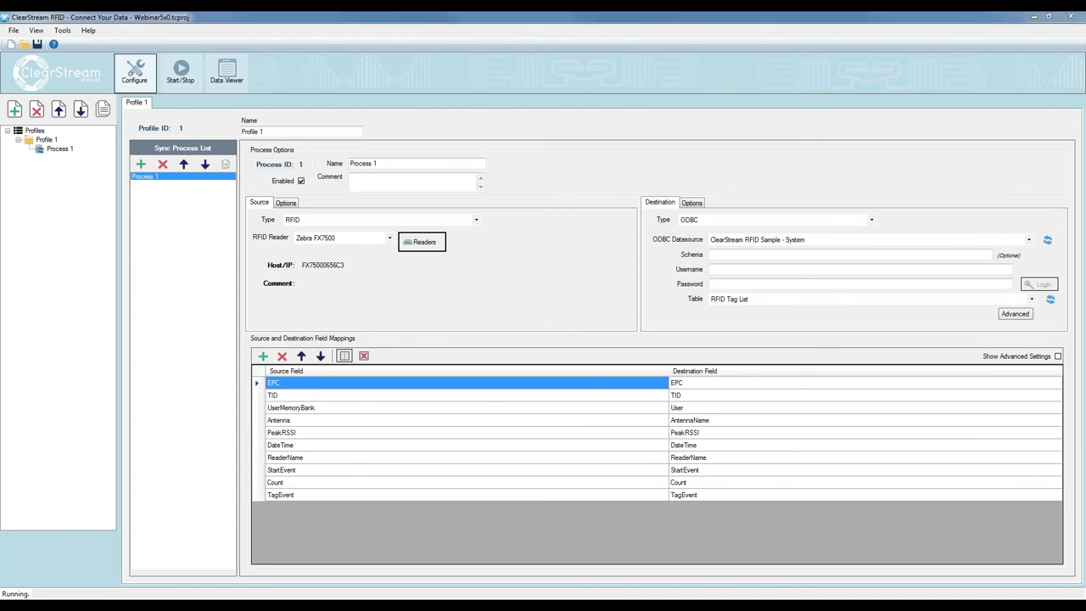
Select and delete all 15 records in the Access RFID Tag List, confirming with Yes
{"action": "key", "text": "alt+Tab"}
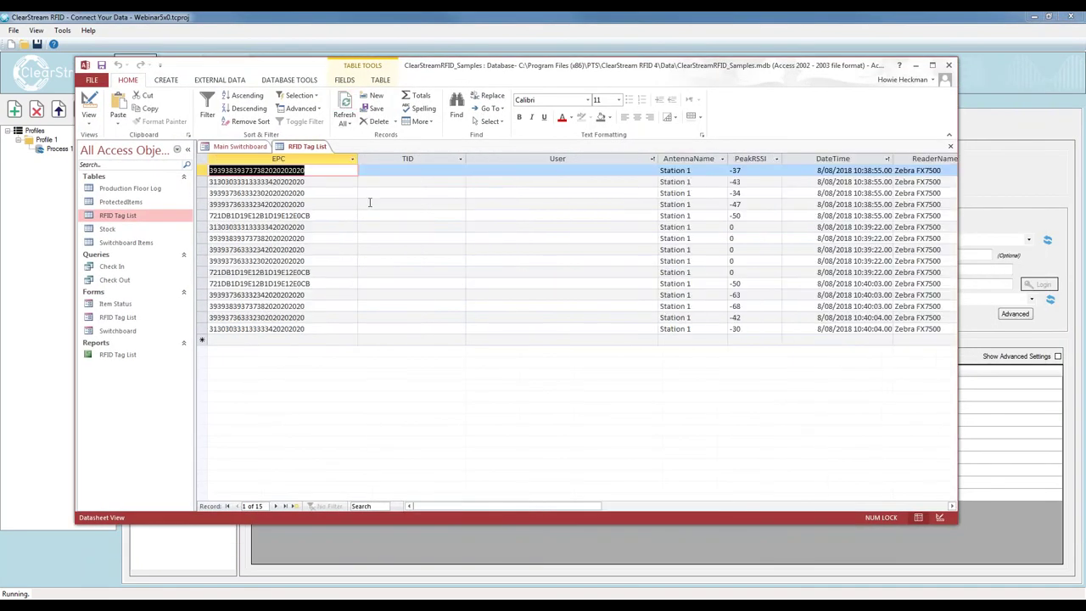
{"action": "key", "text": "ctrl+a"}
{"action": "key", "text": "Delete"}
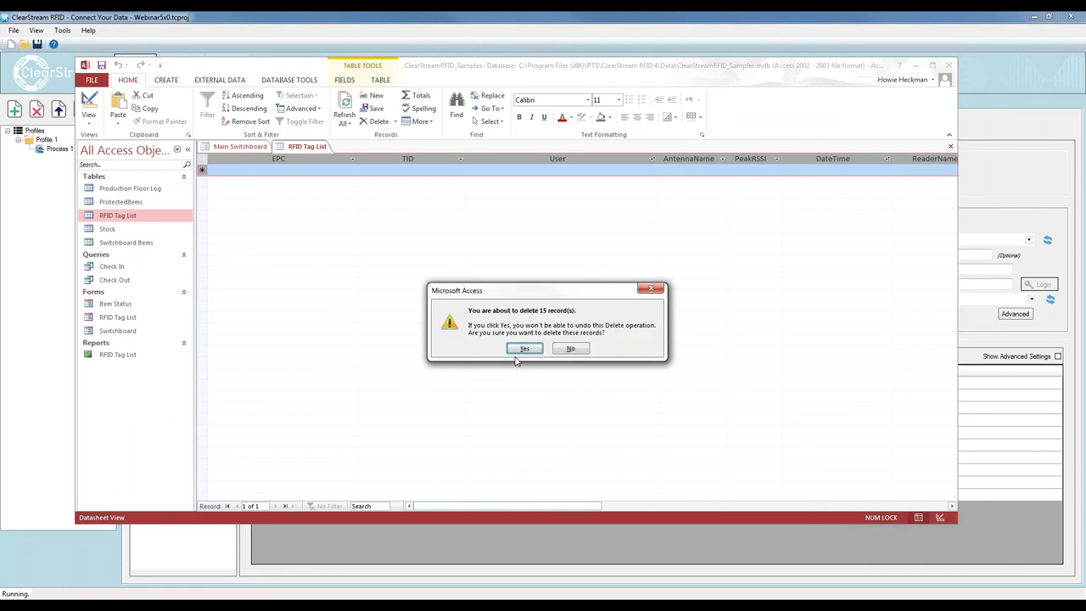
{"action": "left_click", "coordinate": [522, 349]}
{"action": "key", "text": "alt+Tab"}
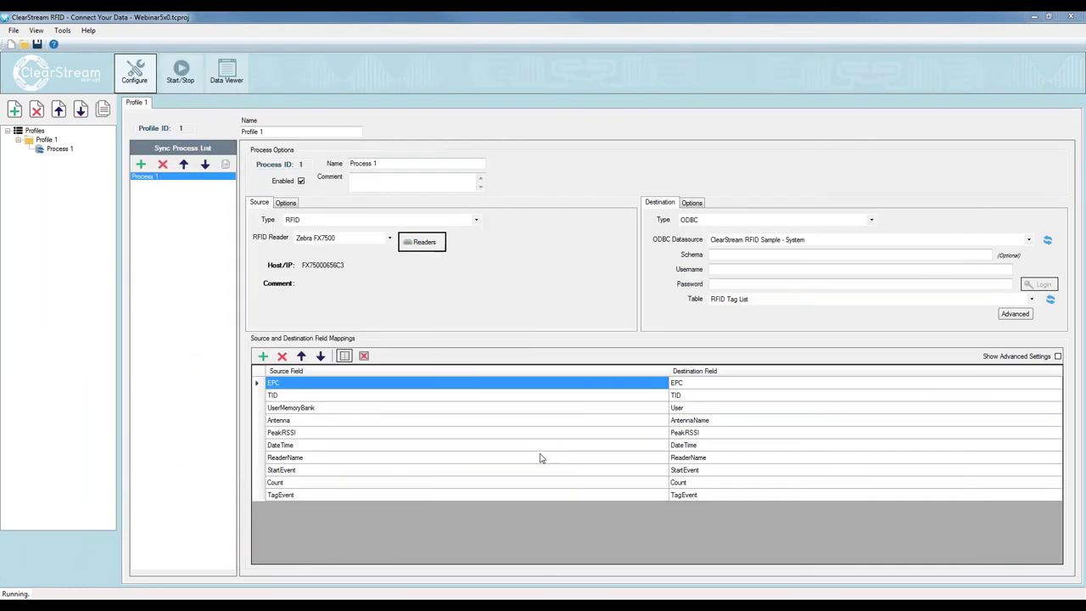
Rename Process 1 to 'To Database' and add a 'To Email' process with RFID source type
{"action": "left_click", "coordinate": [286, 170]}
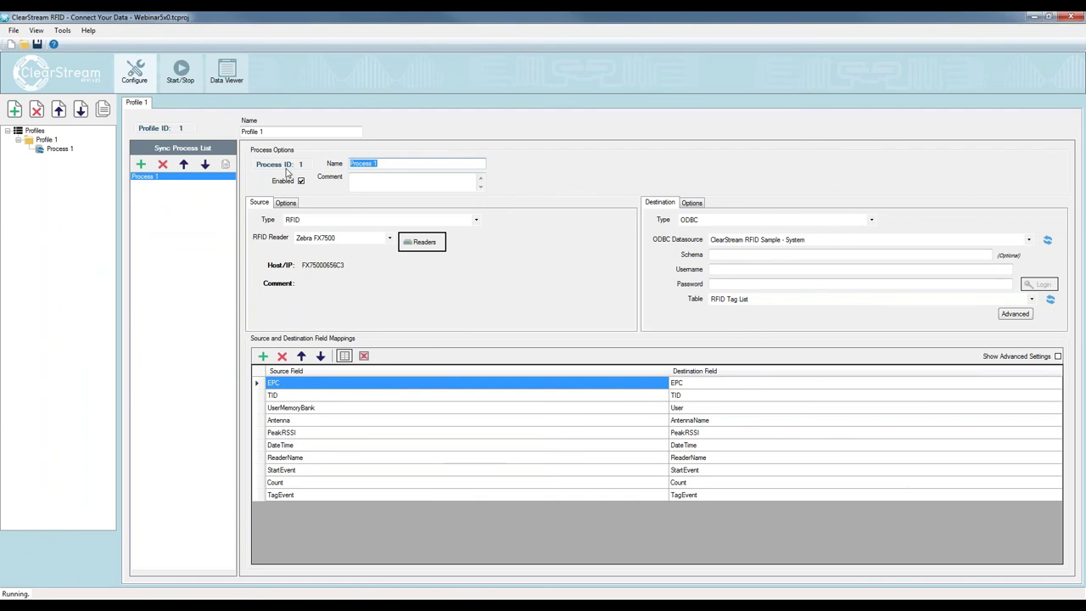
{"action": "type", "text": "To Database"}
{"action": "left_click", "coordinate": [141, 184]}
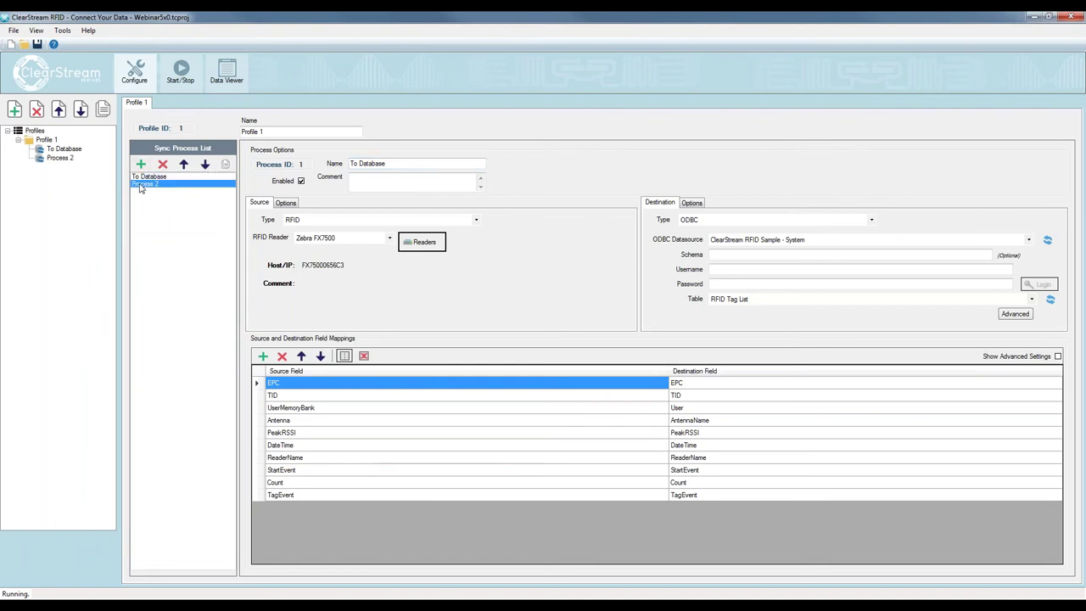
{"action": "type", "text": "To Email"}
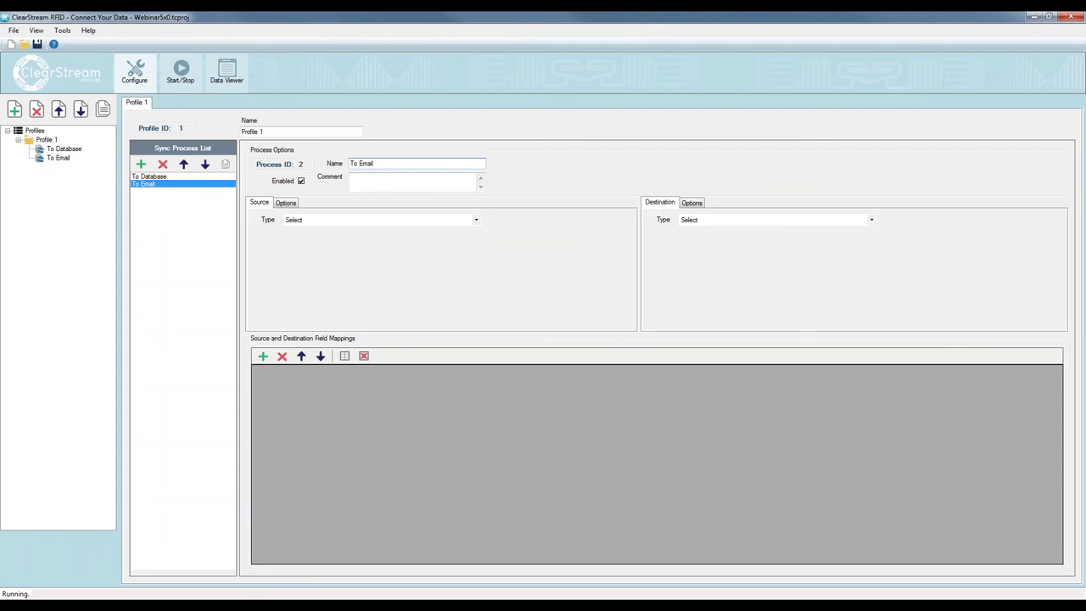
{"action": "left_click", "coordinate": [328, 220]}
{"action": "left_click", "coordinate": [315, 268]}
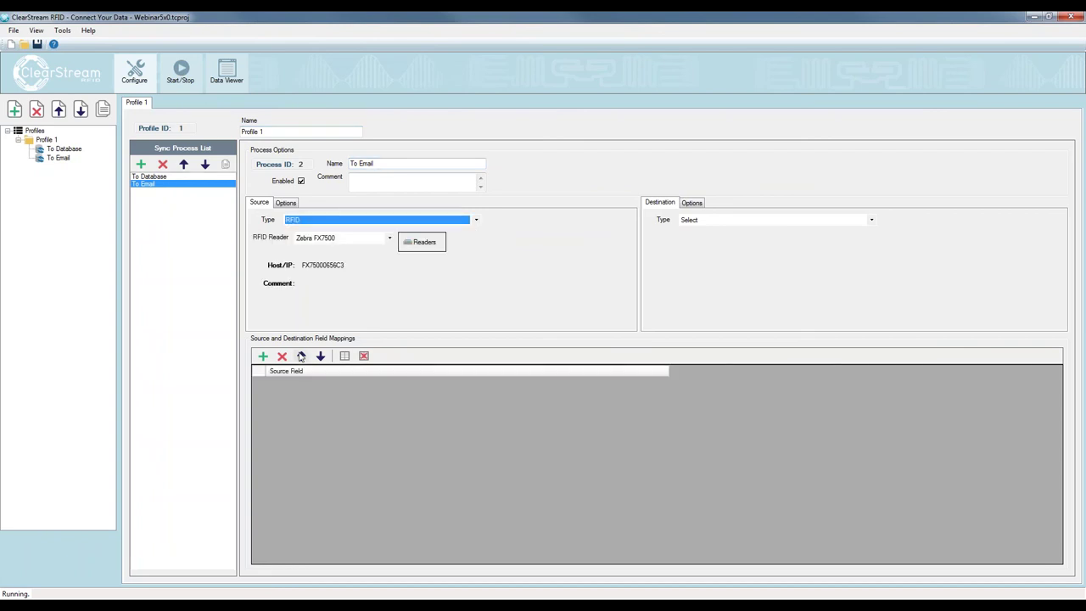
Set the To Email destination type to Template with report file C:\JSON_Sample.rpt
{"action": "left_click", "coordinate": [689, 222]}
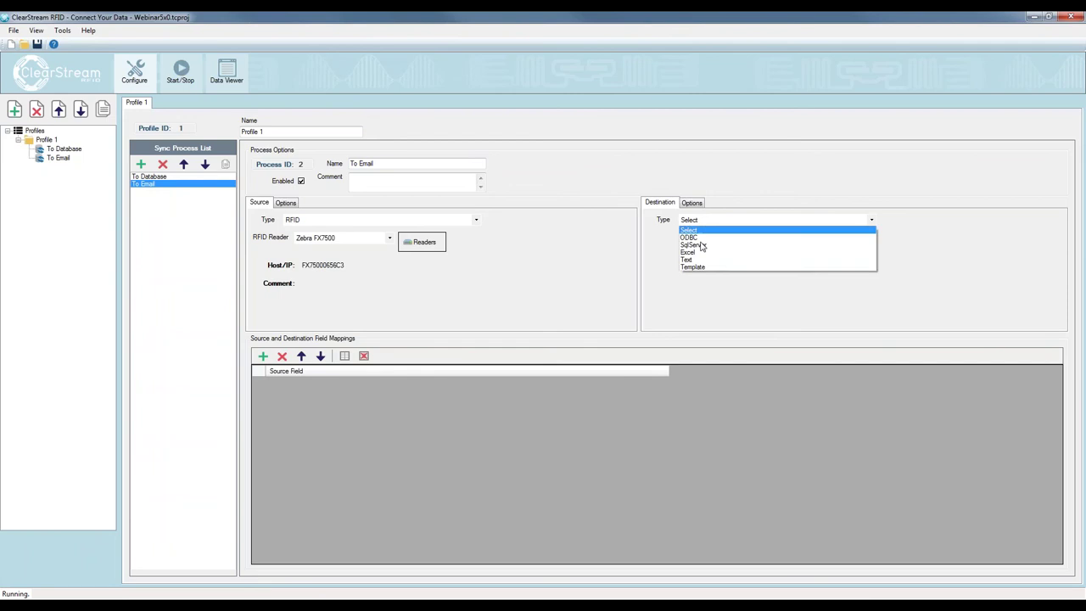
{"action": "left_click", "coordinate": [699, 268]}
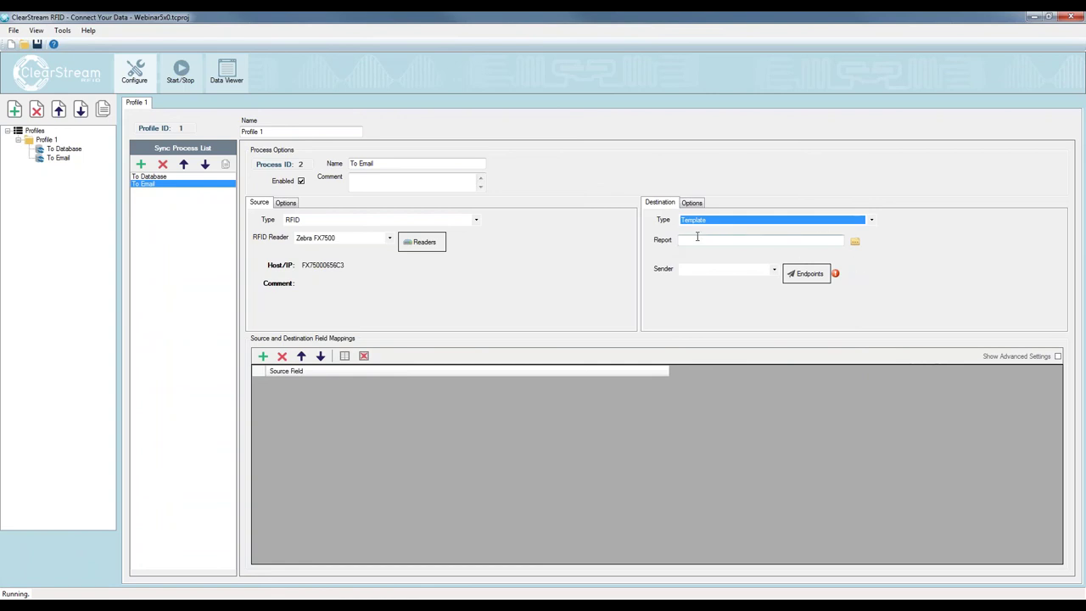
{"action": "left_click", "coordinate": [855, 241]}
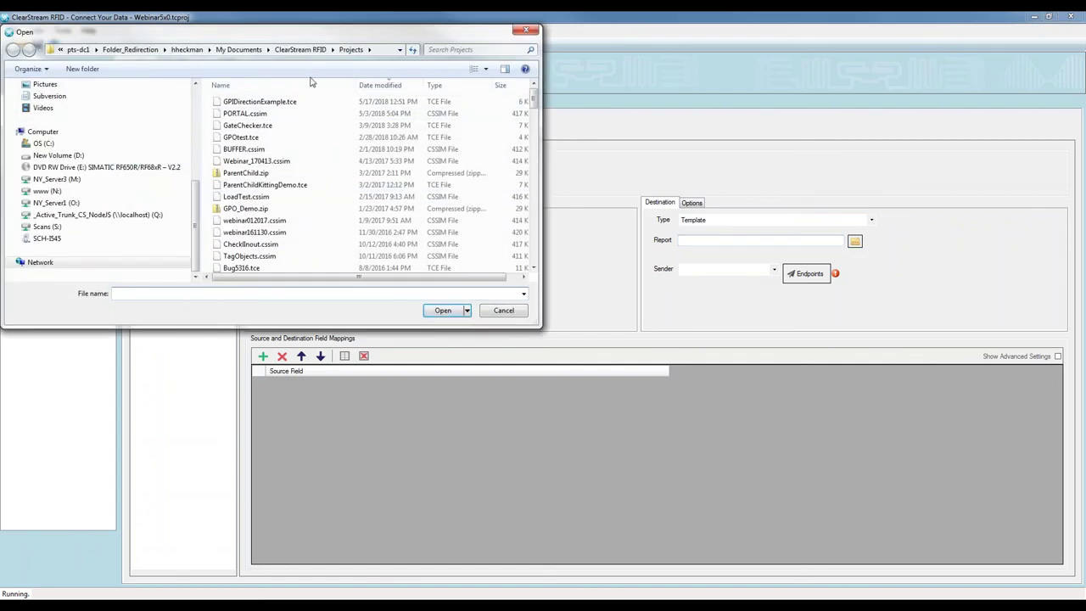
{"action": "left_click", "coordinate": [44, 143]}
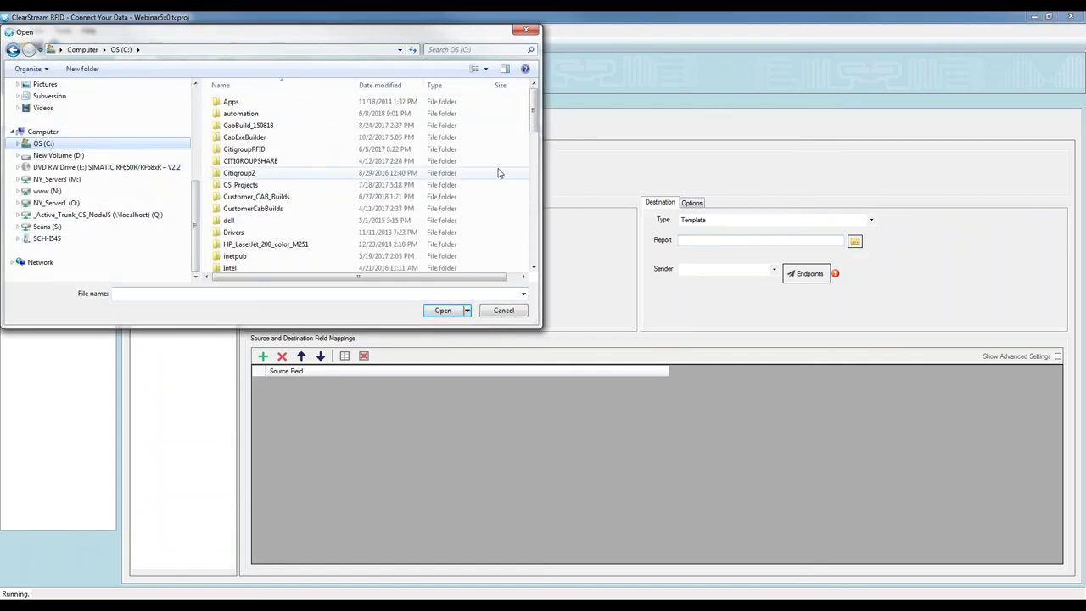
{"action": "scroll", "coordinate": [456, 114], "scroll_direction": "down", "scroll_amount": 5}
{"action": "scroll", "coordinate": [530, 179], "scroll_direction": "down", "scroll_amount": 5}
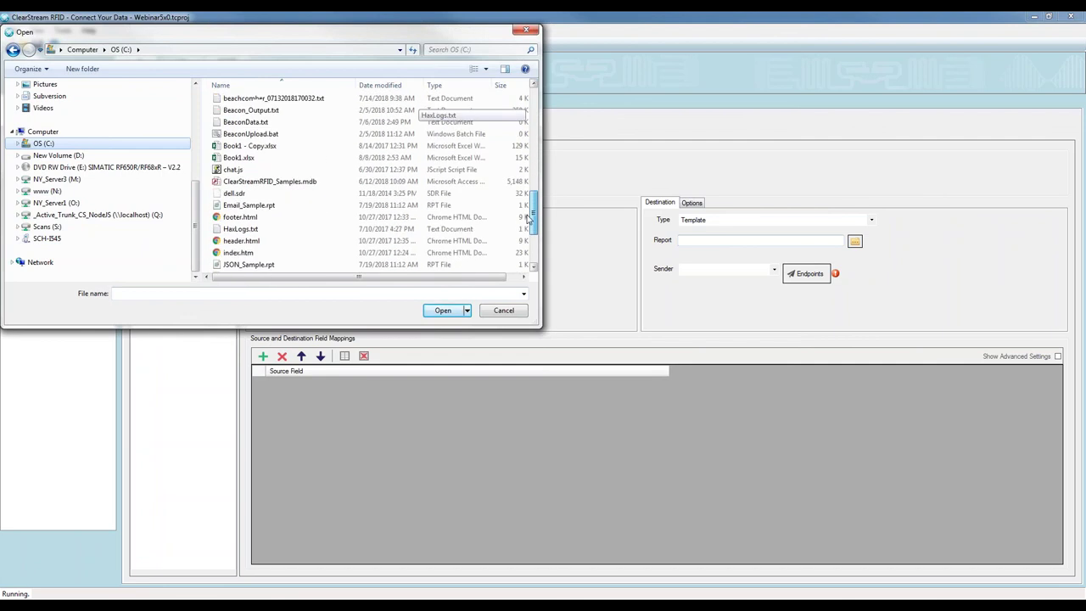
{"action": "left_click", "coordinate": [260, 246]}
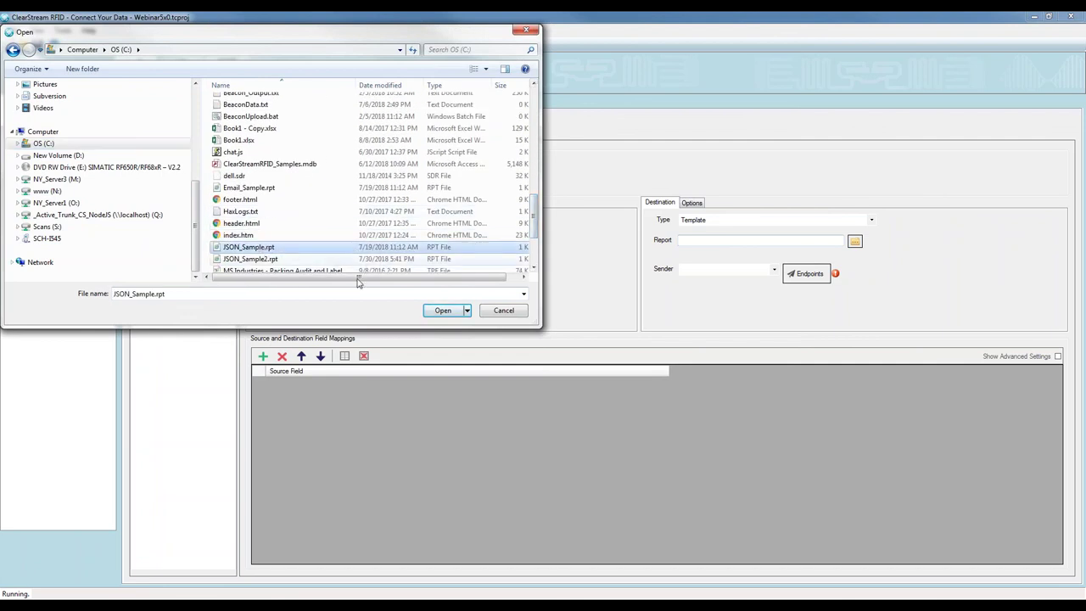
{"action": "left_click", "coordinate": [441, 311]}
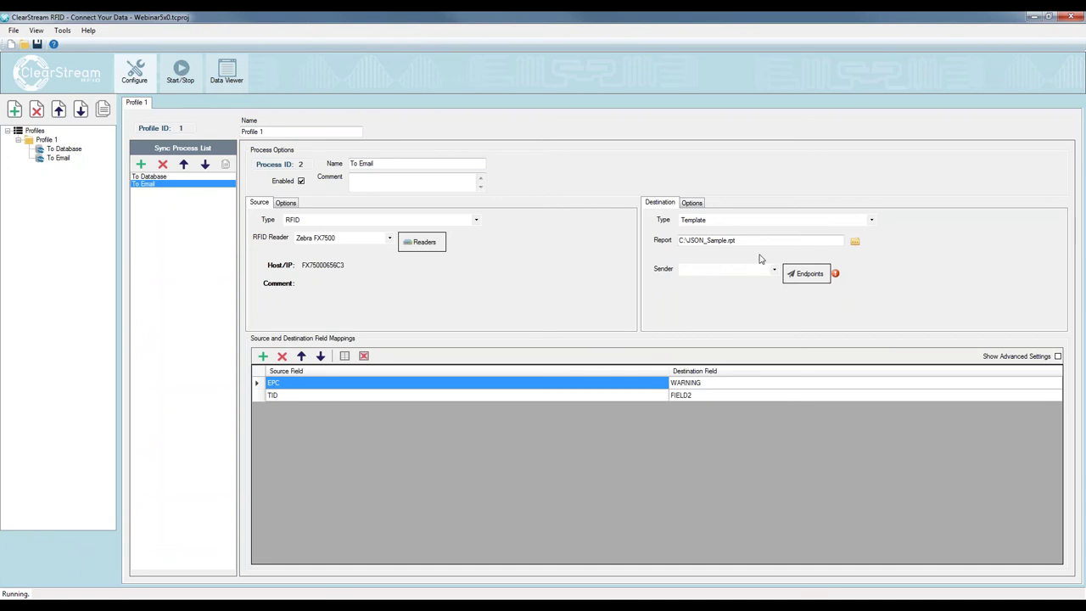
Add an SMTP Server endpoint for smtp.gmail.com on port 587 with the account's username and password
{"action": "left_click", "coordinate": [809, 280]}
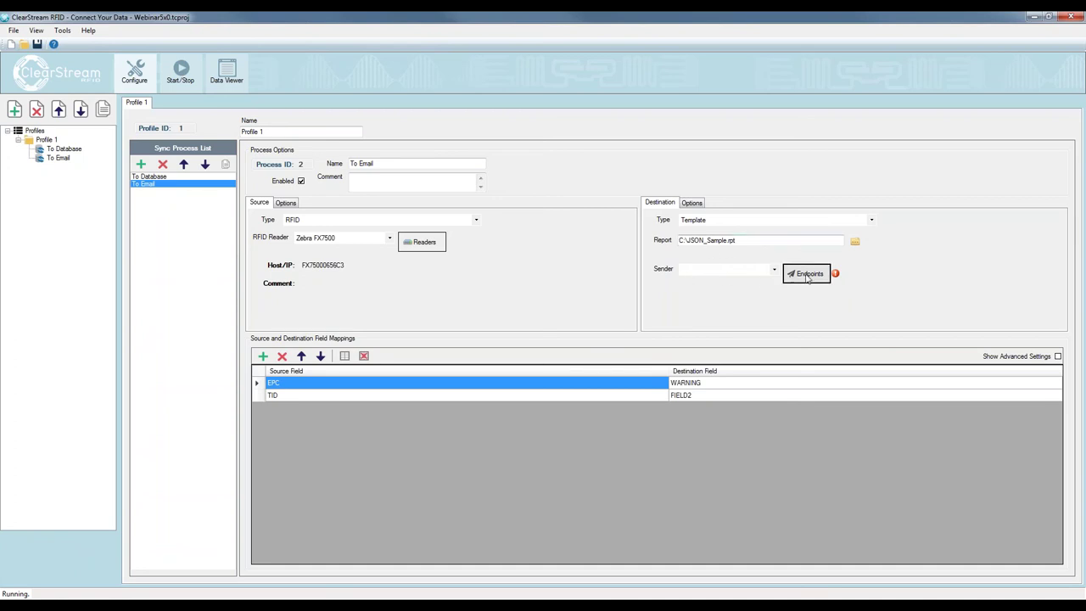
{"action": "left_click", "coordinate": [395, 202]}
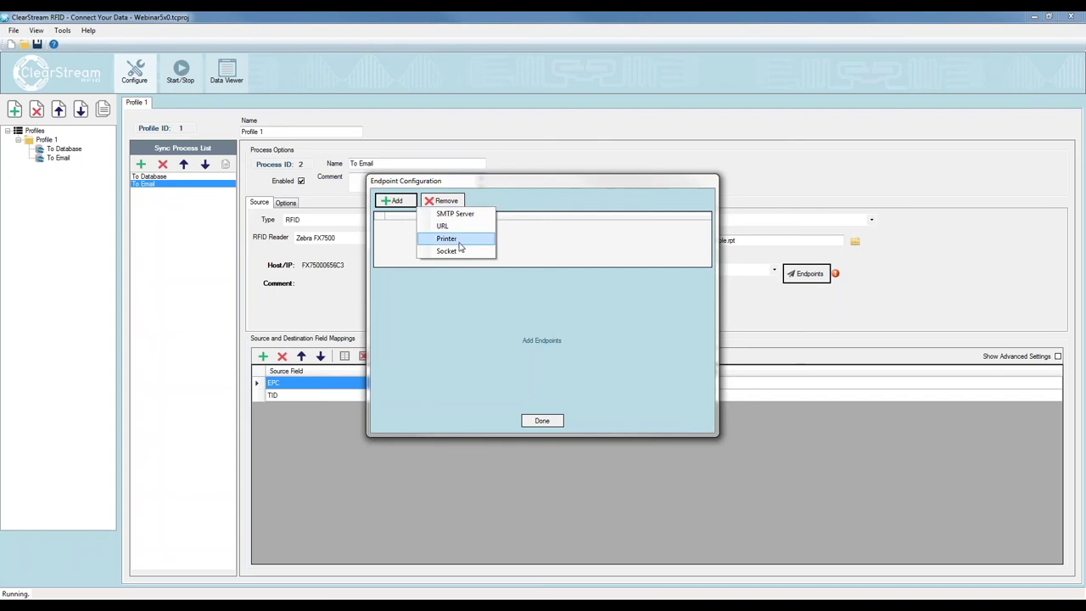
{"action": "left_click", "coordinate": [455, 215]}
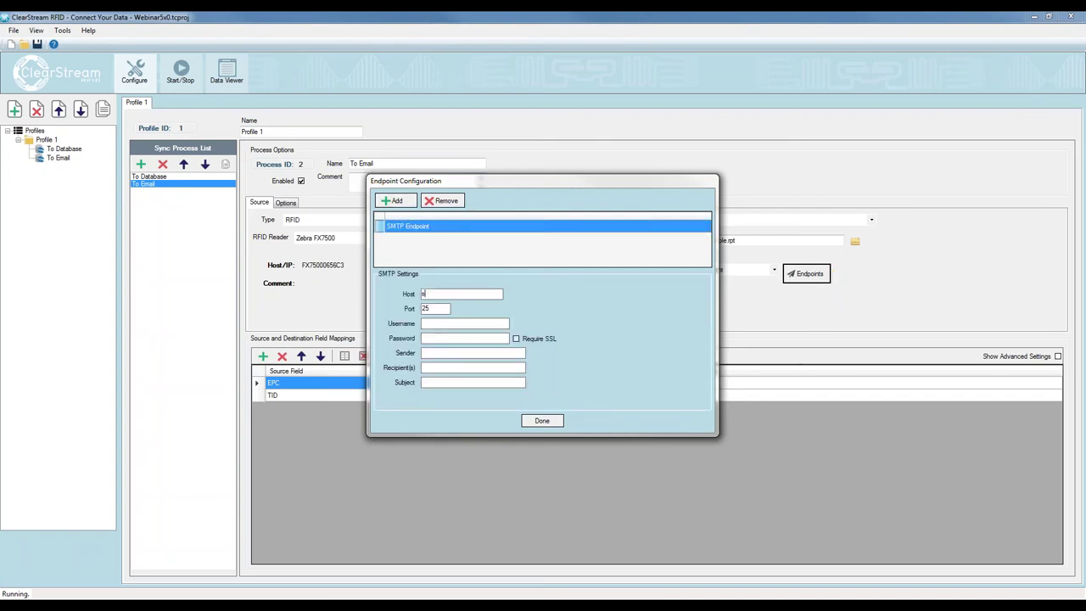
{"action": "type", "text": "smtp.gmail.com"}
{"action": "key", "text": "Tab"}
{"action": "type", "text": "58"}
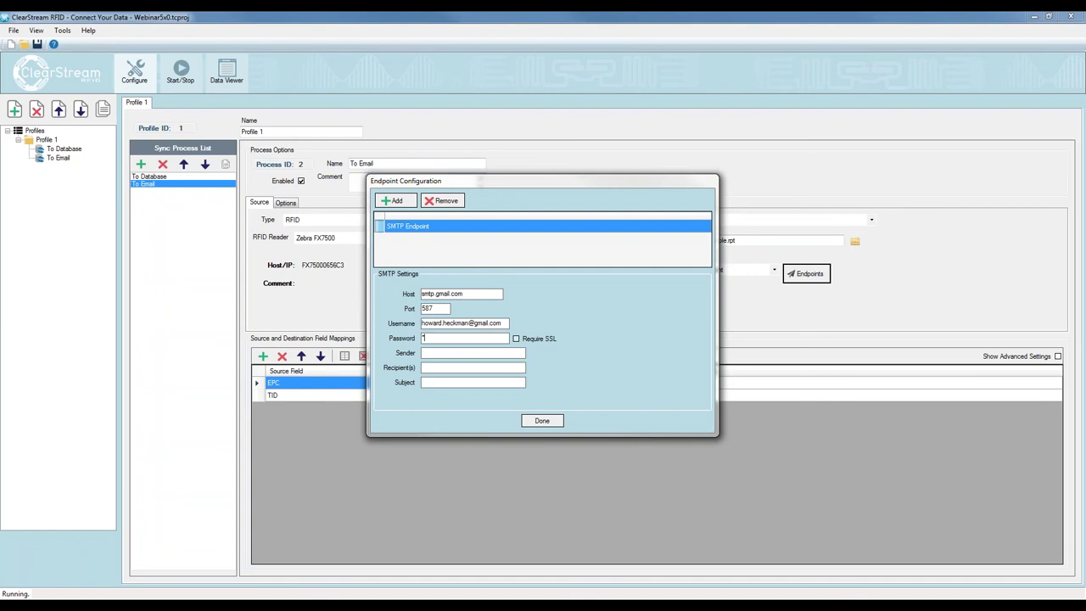
{"action": "type", "text": "*********"}
Require SSL, use the username address as the sender, and enter the recipient's e-mail address
{"action": "left_click", "coordinate": [516, 339]}
{"action": "left_click", "coordinate": [480, 354]}
{"action": "left_click_drag", "start_coordinate": [507, 322], "coordinate": [415, 326]}
{"action": "key", "text": "ctrl+c"}
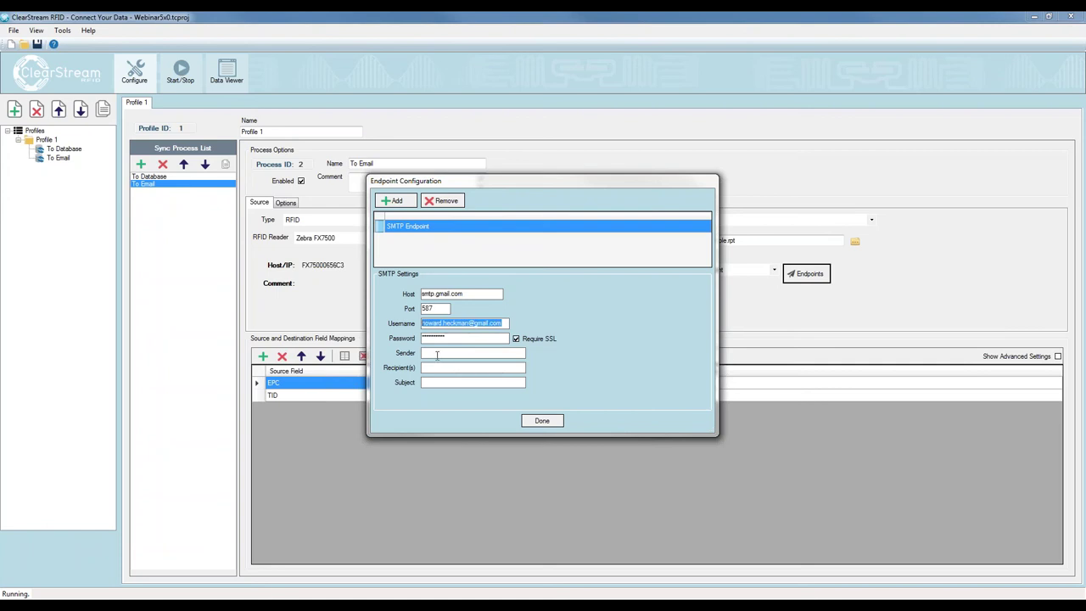
{"action": "left_click", "coordinate": [472, 352]}
{"action": "key", "text": "ctrl+v"}
{"action": "left_click", "coordinate": [440, 367]}
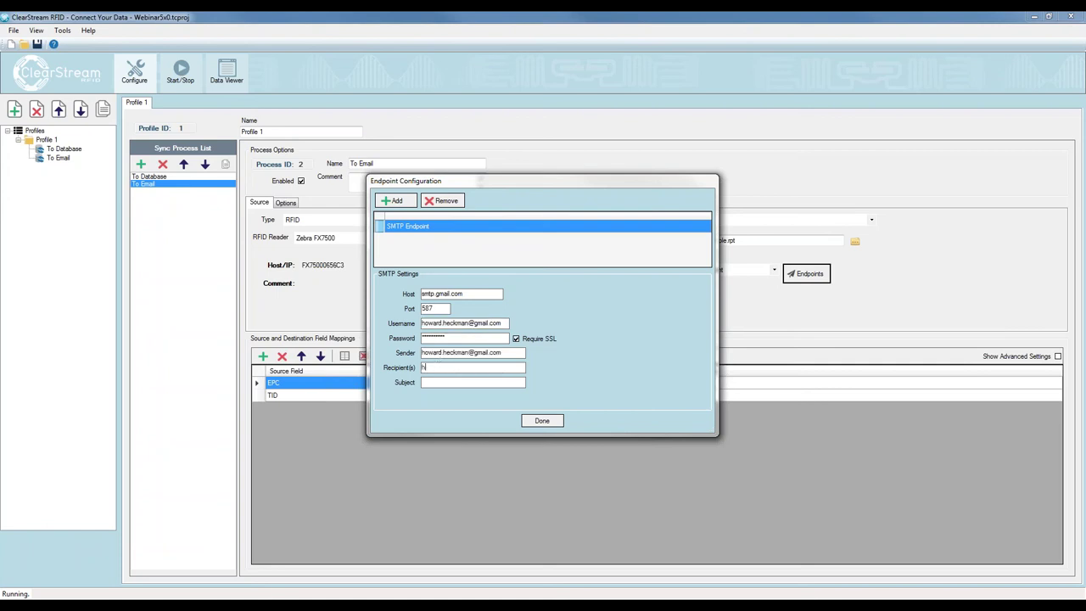
Set the email subject to 'Work started at workstation' and finish the endpoint
{"action": "type", "text": "N"}
{"action": "type", "text": "ew tags scanned"}
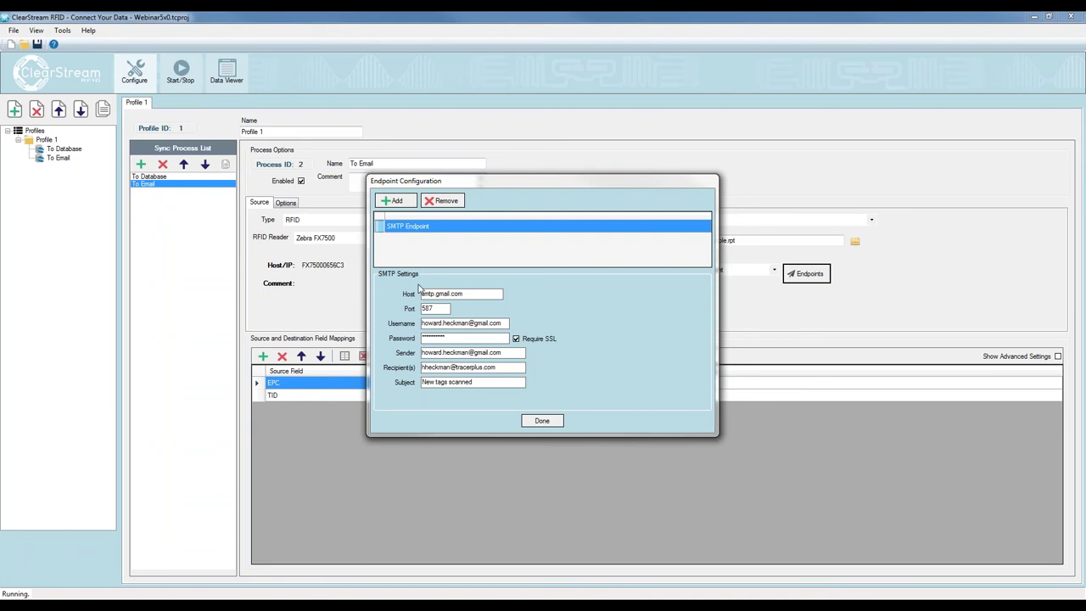
{"action": "left_click_drag", "start_coordinate": [428, 365], "coordinate": [422, 382]}
{"action": "left_click", "coordinate": [489, 386]}
{"action": "key", "text": "End"}
{"action": "key", "text": "shift+Home"}
{"action": "type", "text": "Work started at workstation"}
{"action": "left_click", "coordinate": [542, 420]}
{"action": "left_click", "coordinate": [770, 271]}
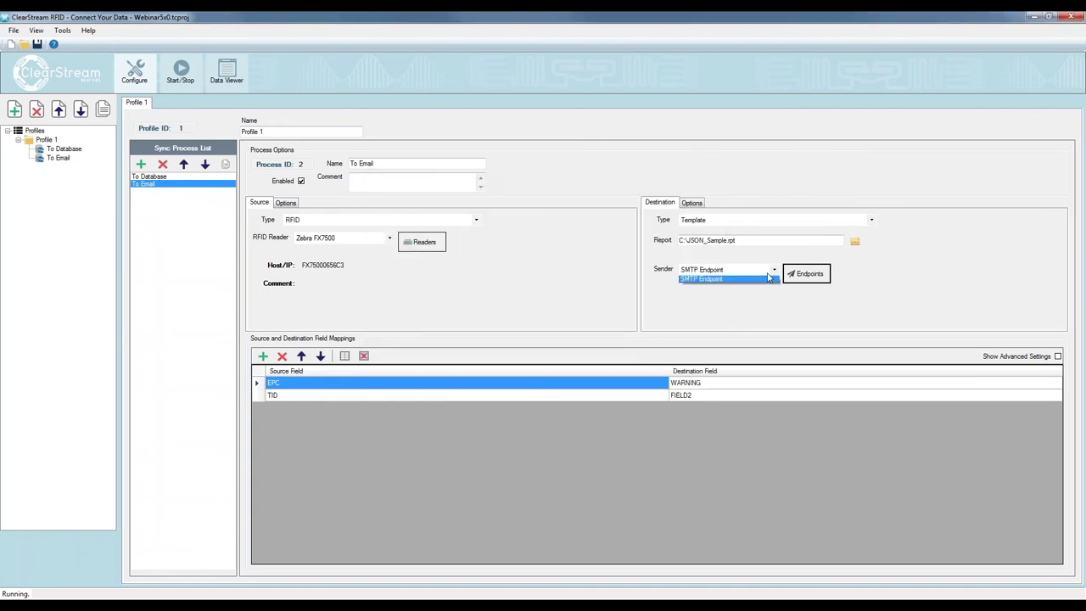
Select SMTP Endpoint as the To Email sender, then go to the Start/Stop view
{"action": "left_click", "coordinate": [706, 281]}
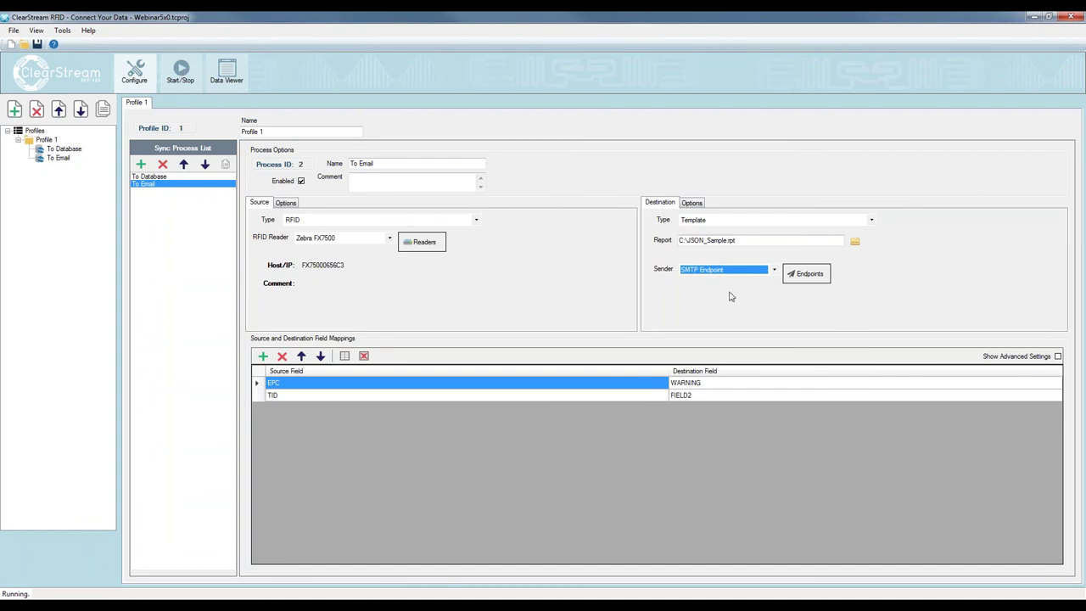
{"action": "left_click", "coordinate": [350, 178]}
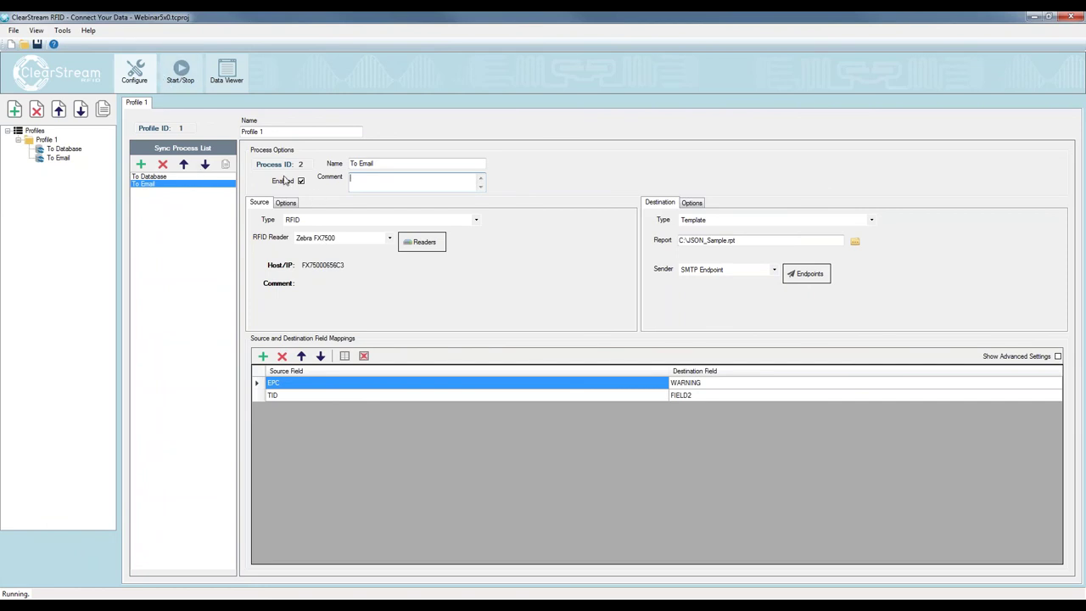
{"action": "left_click", "coordinate": [180, 72]}
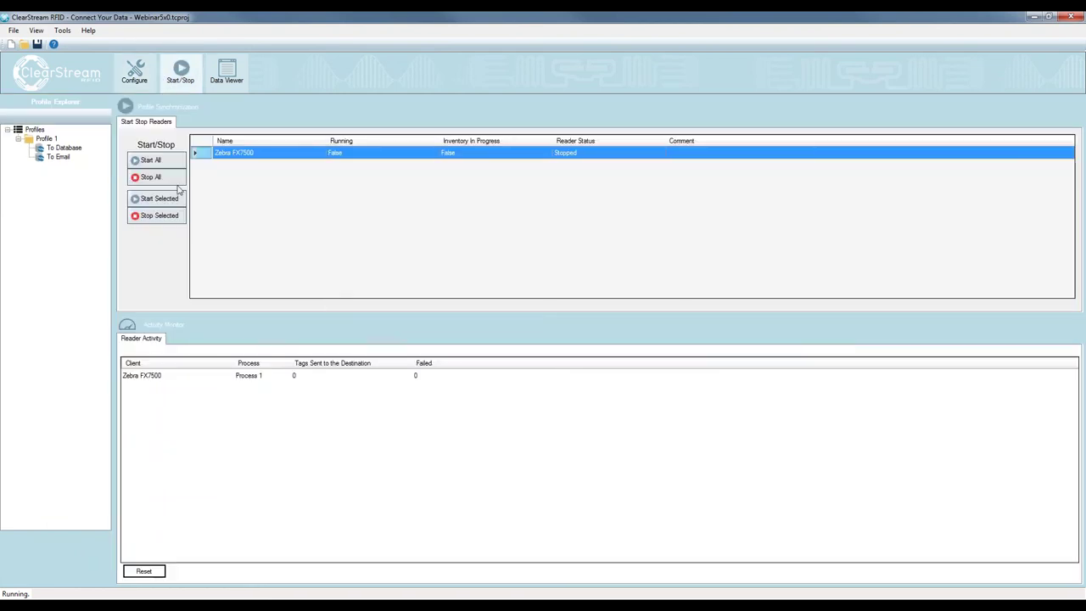
Start the Zebra FX7500 reader and open the resulting alert email from the notification
{"action": "left_click", "coordinate": [158, 199]}
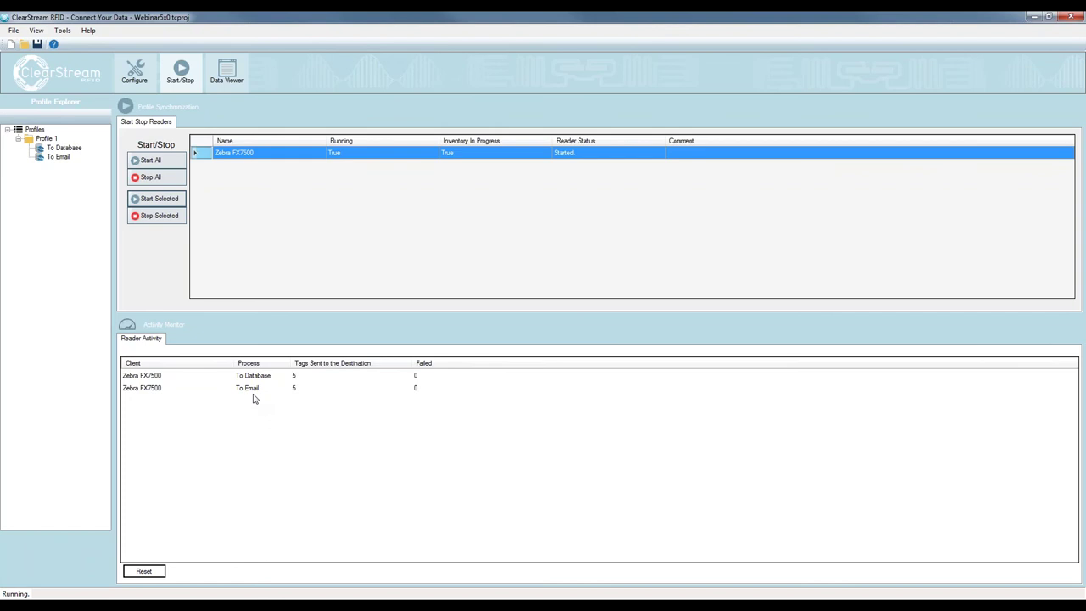
{"action": "mouse_move", "coordinate": [74, 606]}
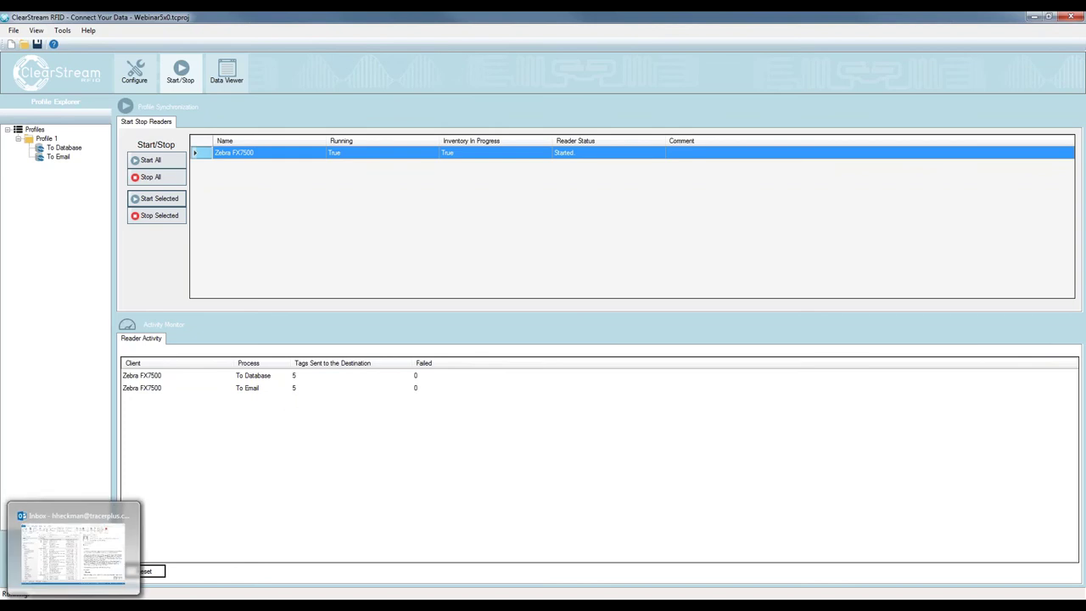
{"action": "mouse_move", "coordinate": [56, 578]}
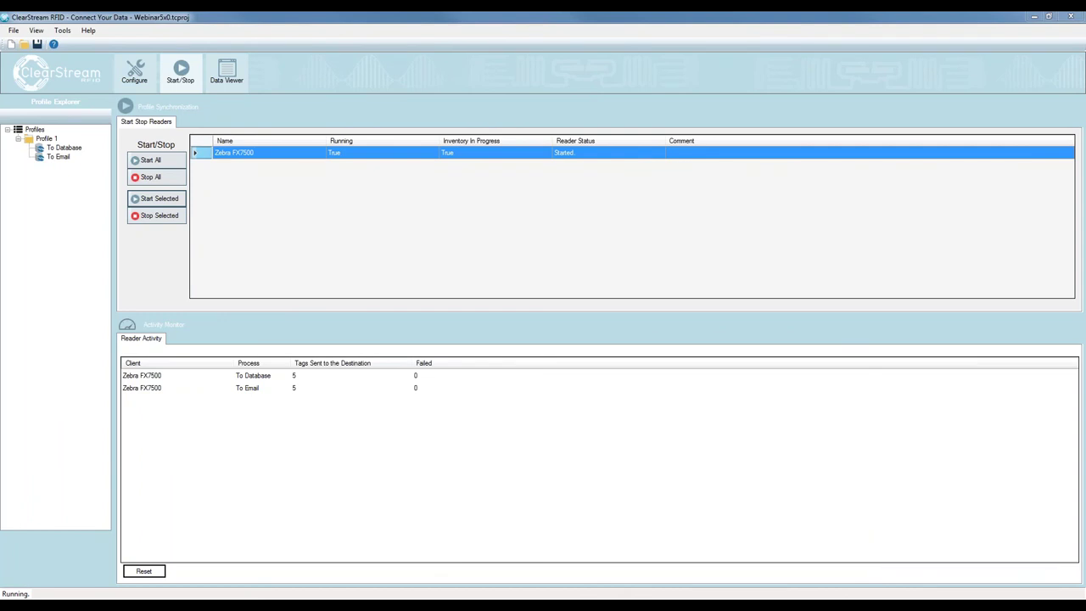
{"action": "left_click", "coordinate": [942, 552]}
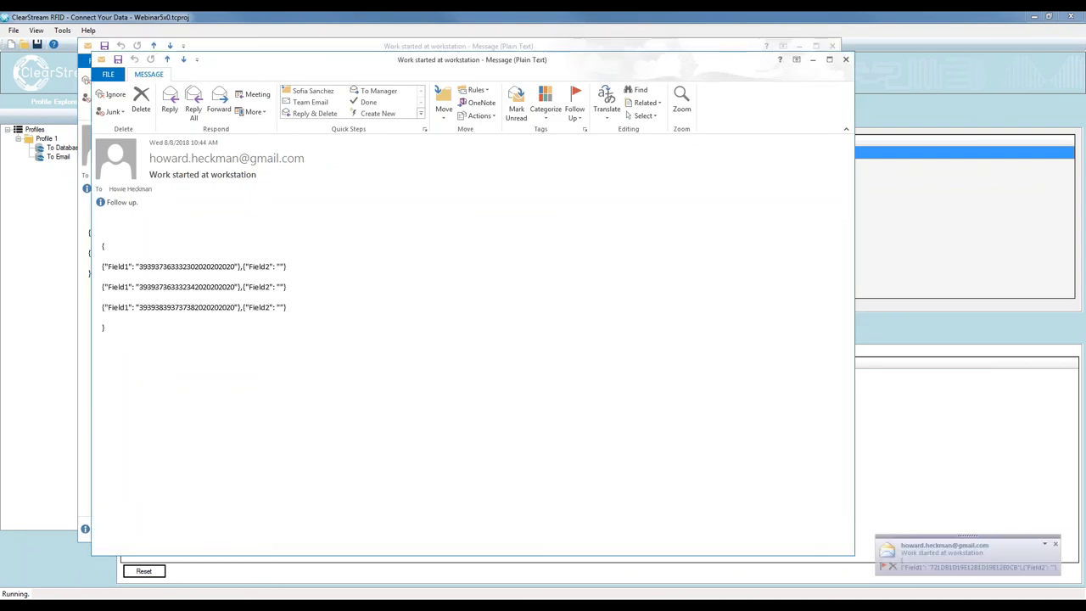
Arrange the alert email windows and highlight the JSON list of tags in the message
{"action": "left_click_drag", "start_coordinate": [426, 62], "coordinate": [607, 78]}
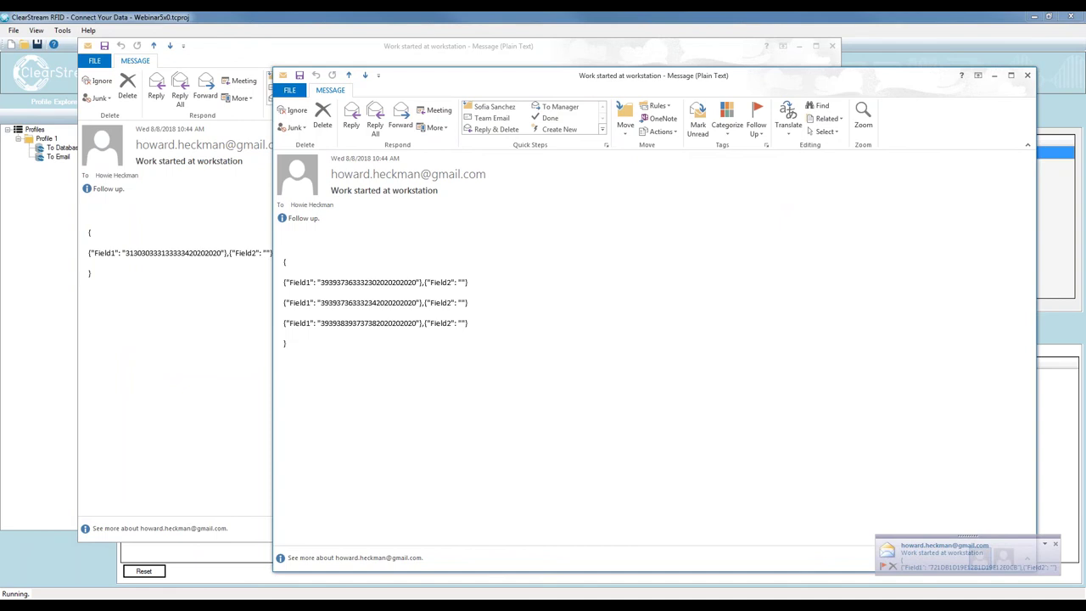
{"action": "left_click", "coordinate": [942, 552]}
{"action": "left_click_drag", "start_coordinate": [453, 95], "coordinate": [493, 109]}
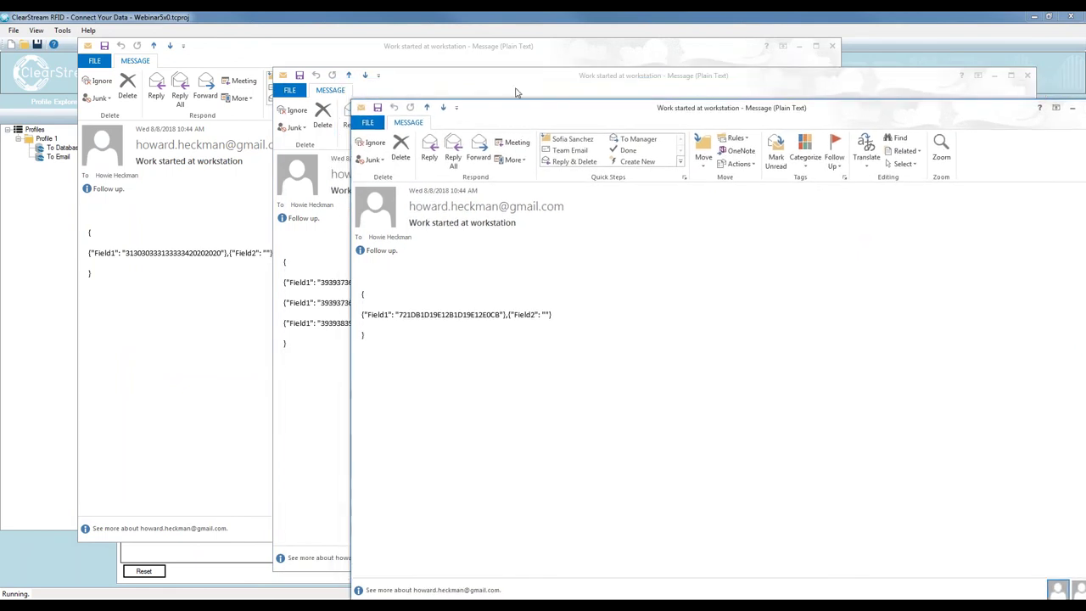
{"action": "left_click", "coordinate": [342, 371]}
{"action": "left_click_drag", "start_coordinate": [303, 349], "coordinate": [270, 251]}
{"action": "left_click", "coordinate": [319, 367]}
{"action": "left_click_drag", "start_coordinate": [319, 367], "coordinate": [331, 407]}
{"action": "left_click", "coordinate": [300, 277]}
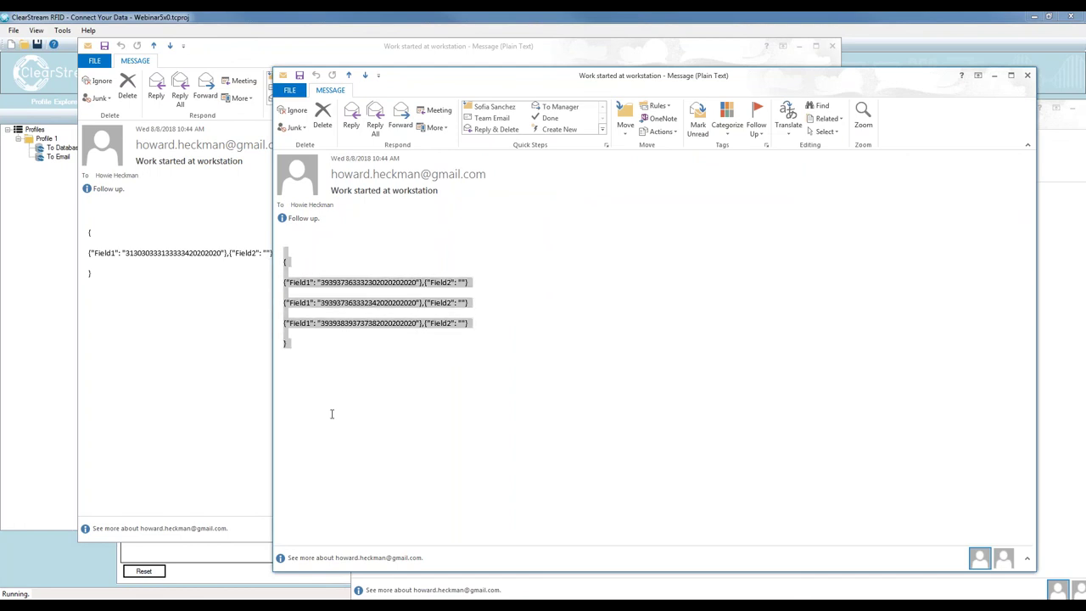
{"action": "left_click", "coordinate": [332, 412]}
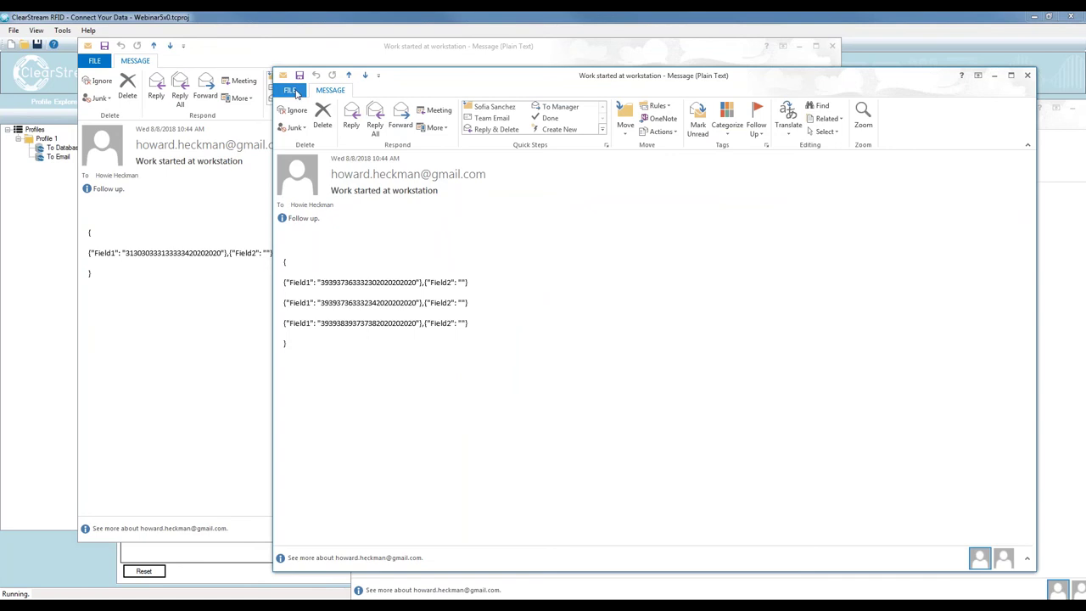
Close all the alert messages and stop the Zebra FX7500 reader
{"action": "left_click_drag", "start_coordinate": [789, 81], "coordinate": [734, 59]}
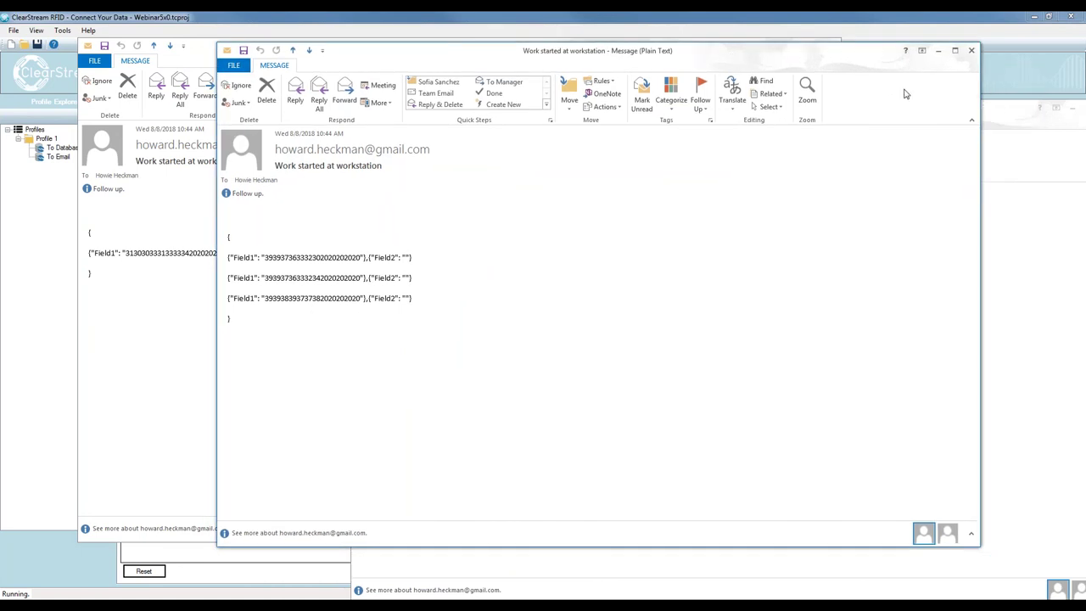
{"action": "left_click", "coordinate": [970, 51]}
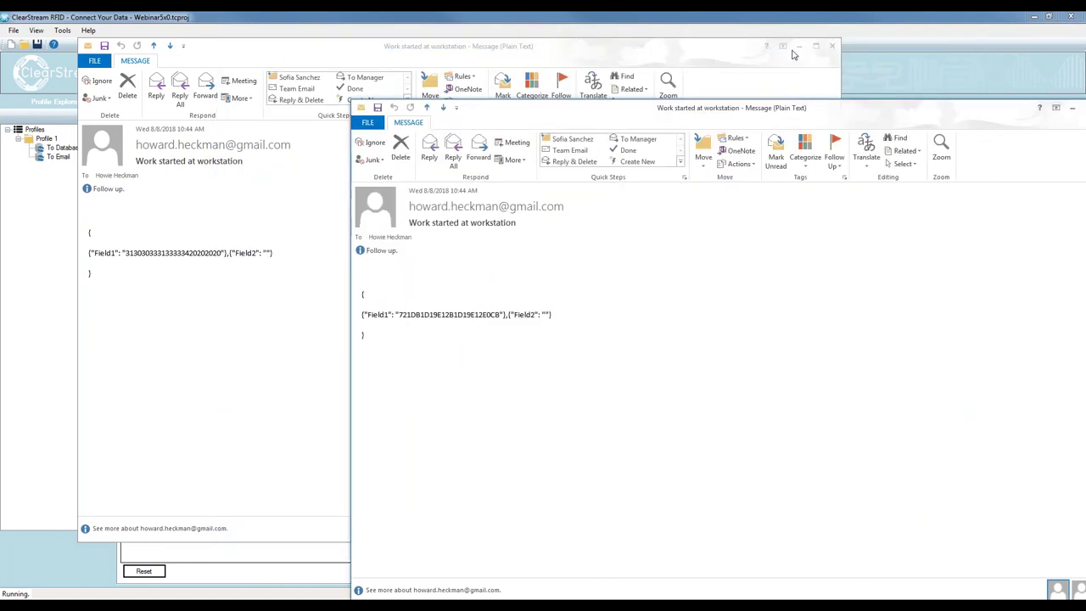
{"action": "left_click", "coordinate": [831, 46]}
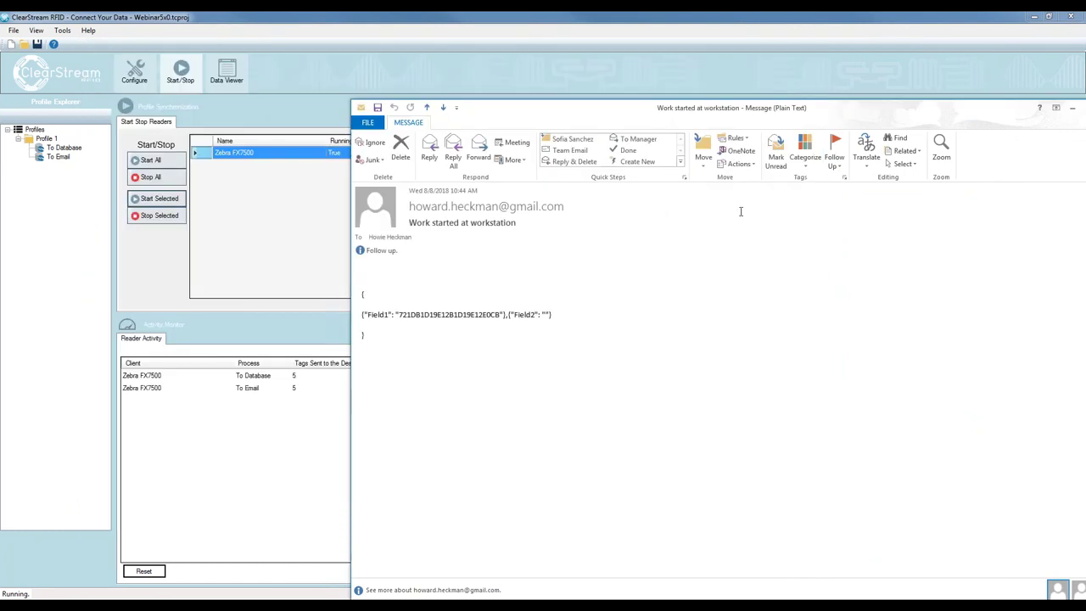
{"action": "left_click", "coordinate": [1007, 92]}
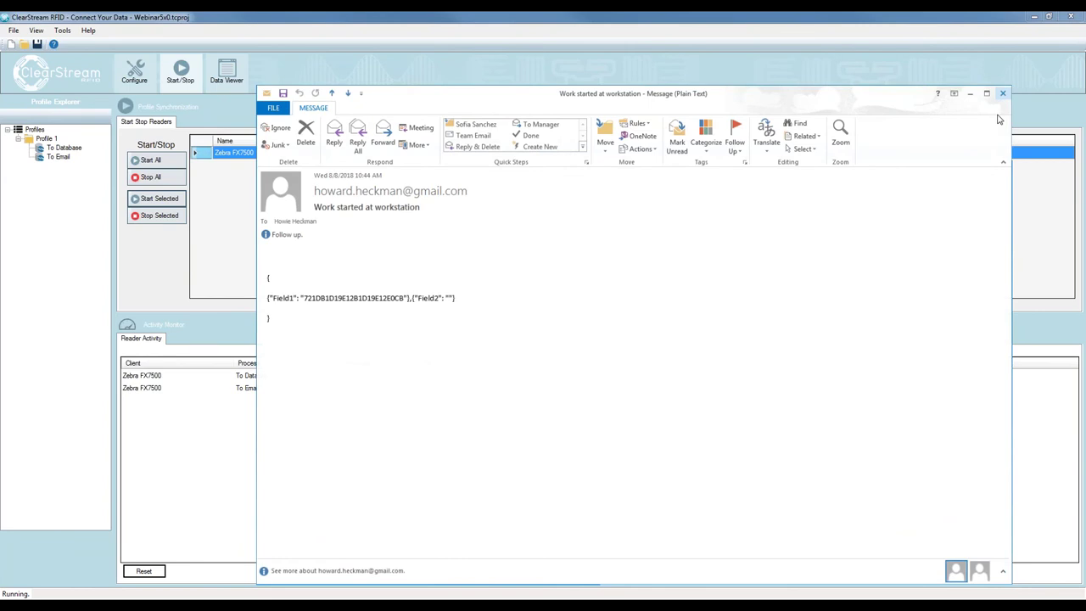
{"action": "left_click", "coordinate": [1003, 94]}
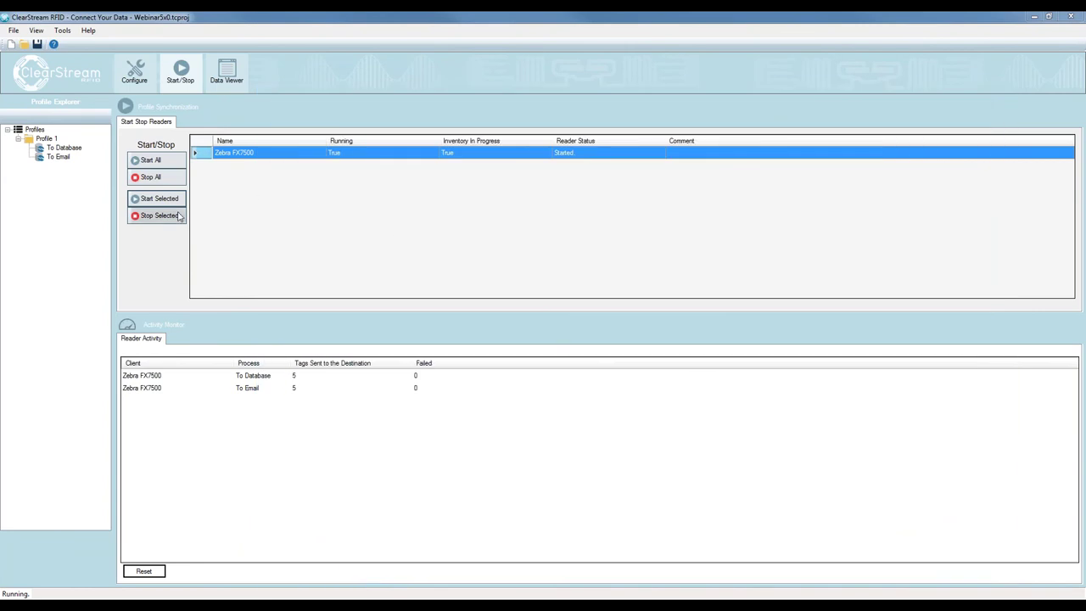
{"action": "left_click", "coordinate": [159, 216]}
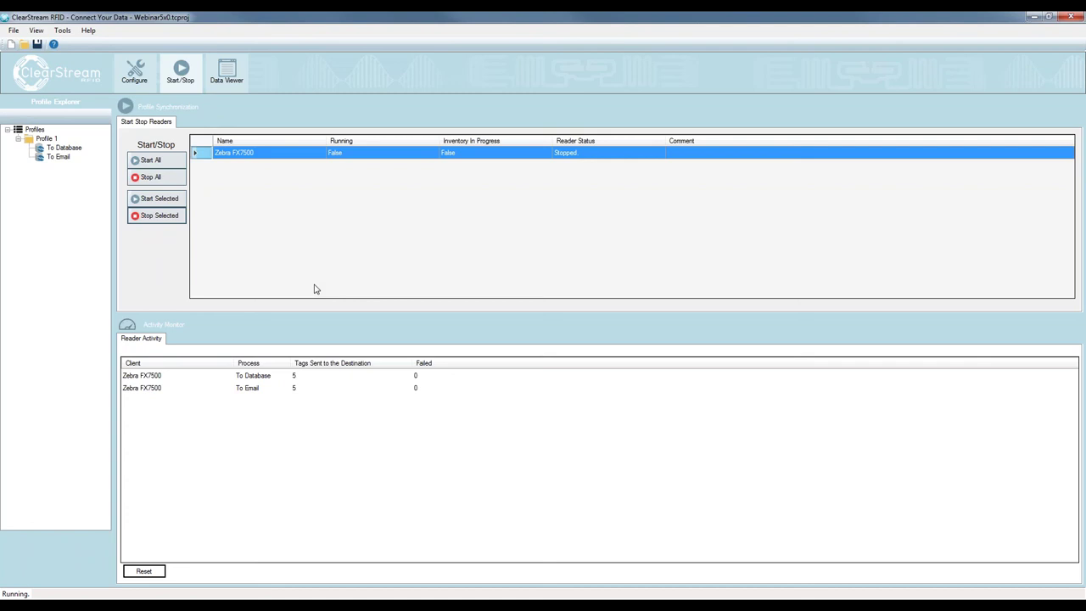
Bring the alert email back in front and highlight its subject line
{"action": "key", "text": "alt+Tab"}
{"action": "left_click_drag", "start_coordinate": [383, 165], "coordinate": [272, 163]}
Highlight the email's subject and its JSON tag list, then close the message
{"action": "left_click", "coordinate": [281, 382]}
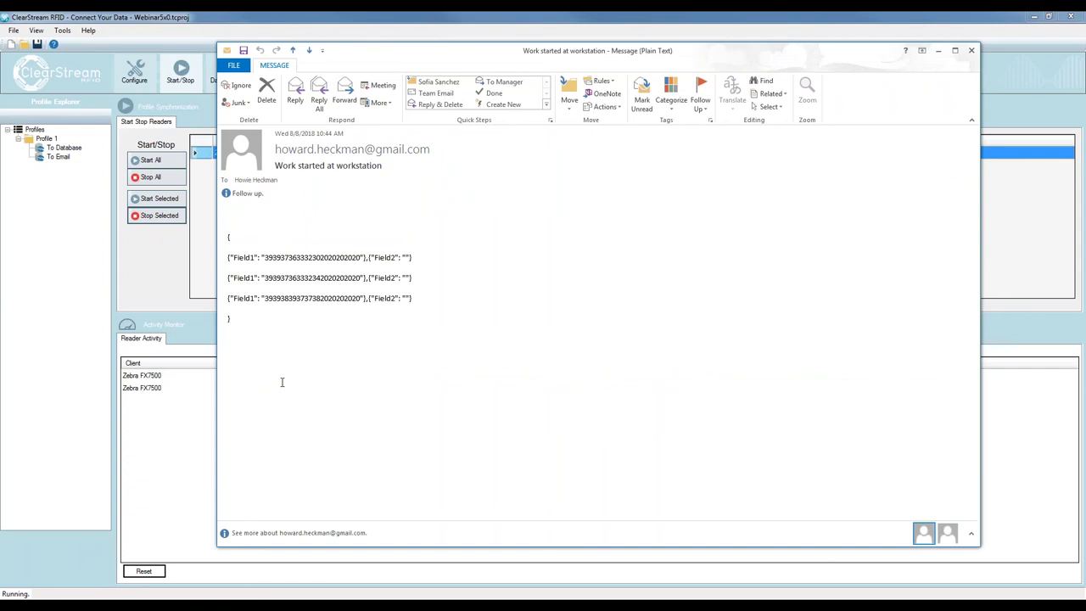
{"action": "left_click_drag", "start_coordinate": [383, 166], "coordinate": [282, 173]}
{"action": "left_click_drag", "start_coordinate": [300, 346], "coordinate": [214, 229]}
{"action": "left_click", "coordinate": [247, 319]}
{"action": "left_click_drag", "start_coordinate": [233, 227], "coordinate": [246, 321]}
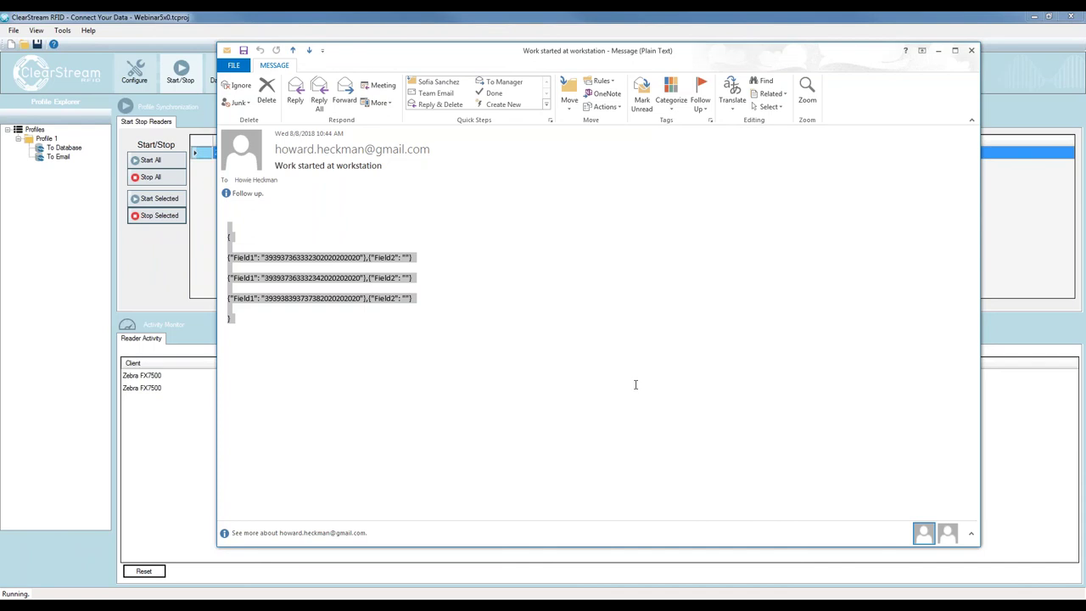
{"action": "left_click", "coordinate": [970, 50]}
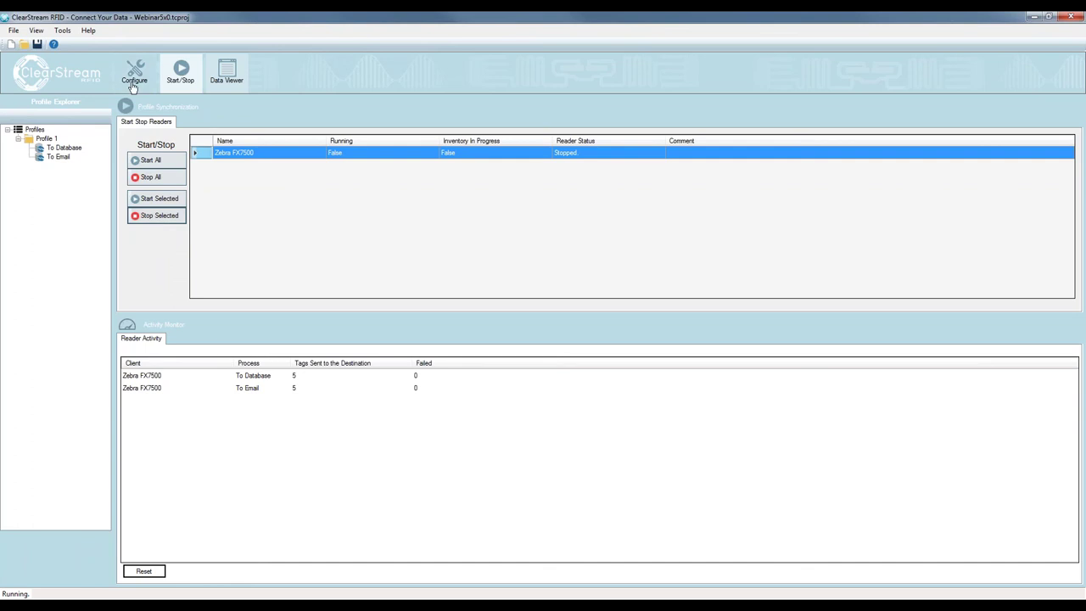
Reset the Reader Activity sent-tag counts to 0 and return to the profile configuration
{"action": "left_click", "coordinate": [143, 571]}
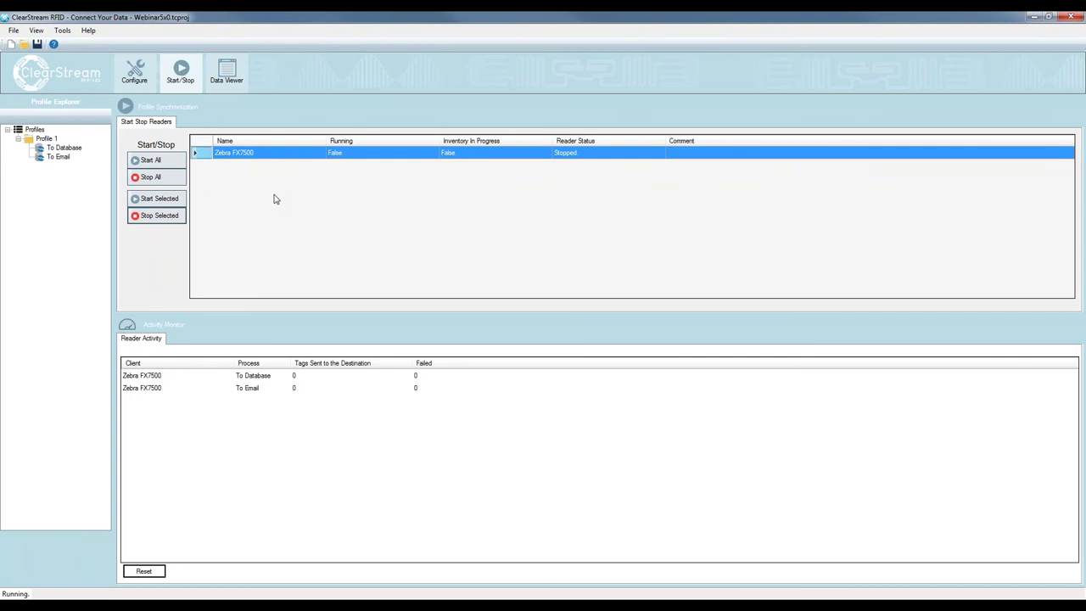
{"action": "left_click", "coordinate": [134, 73]}
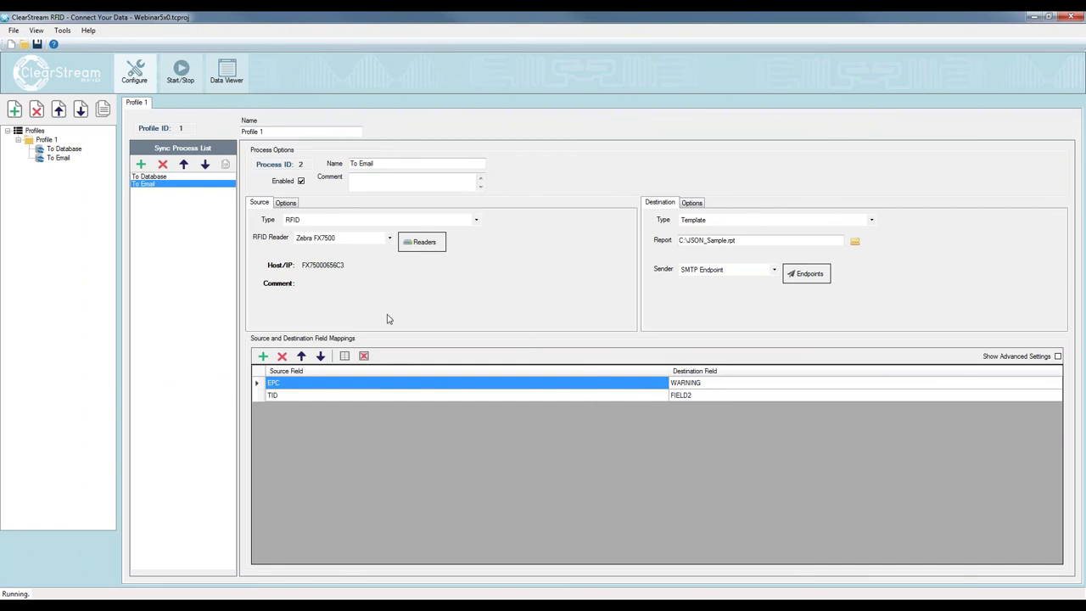
Add a new sync process named 'Beacon Scanning' with RFID as its source type
{"action": "left_click", "coordinate": [141, 165]}
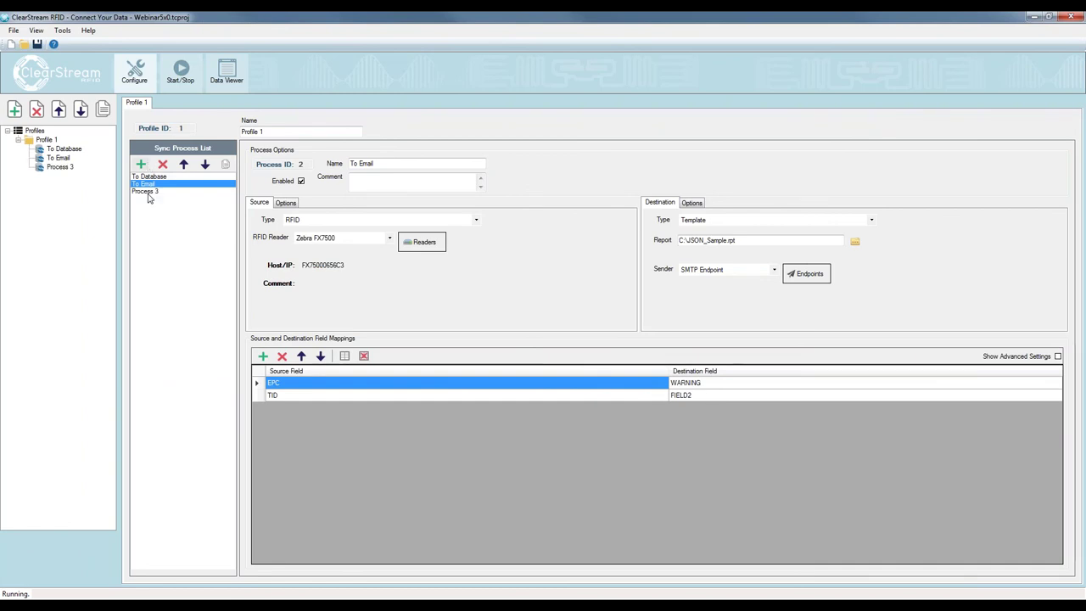
{"action": "left_click_drag", "start_coordinate": [412, 165], "coordinate": [346, 165]}
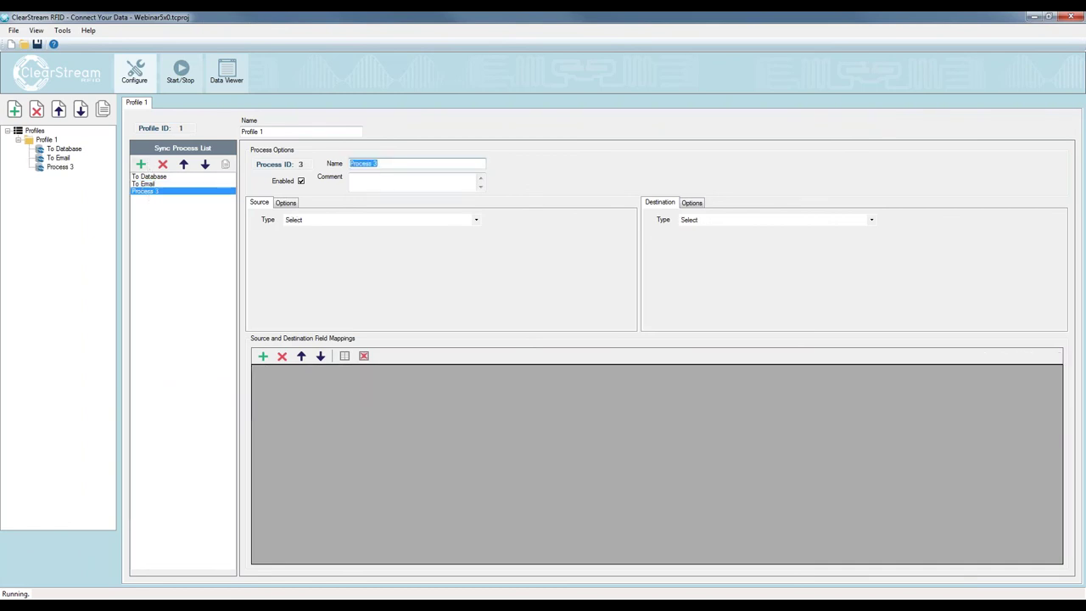
{"action": "type", "text": "Beacon Scanning"}
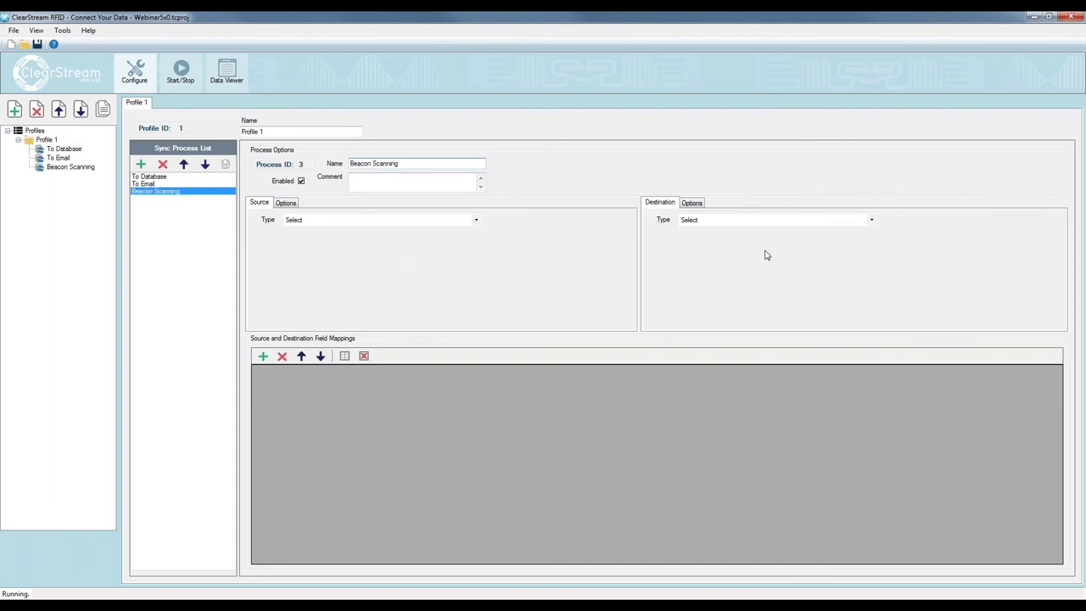
{"action": "left_click", "coordinate": [399, 221]}
{"action": "left_click", "coordinate": [365, 267]}
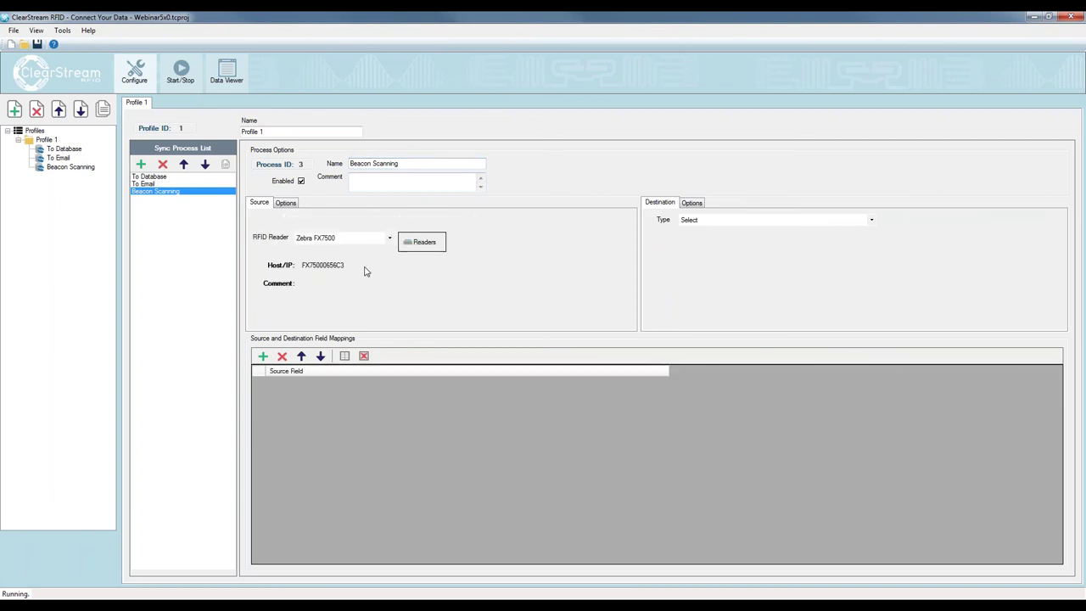
Send Beacon Scanning to the ODBC ClearStream RFID Sample source's RFID Tag List table with default mappings
{"action": "left_click", "coordinate": [790, 221]}
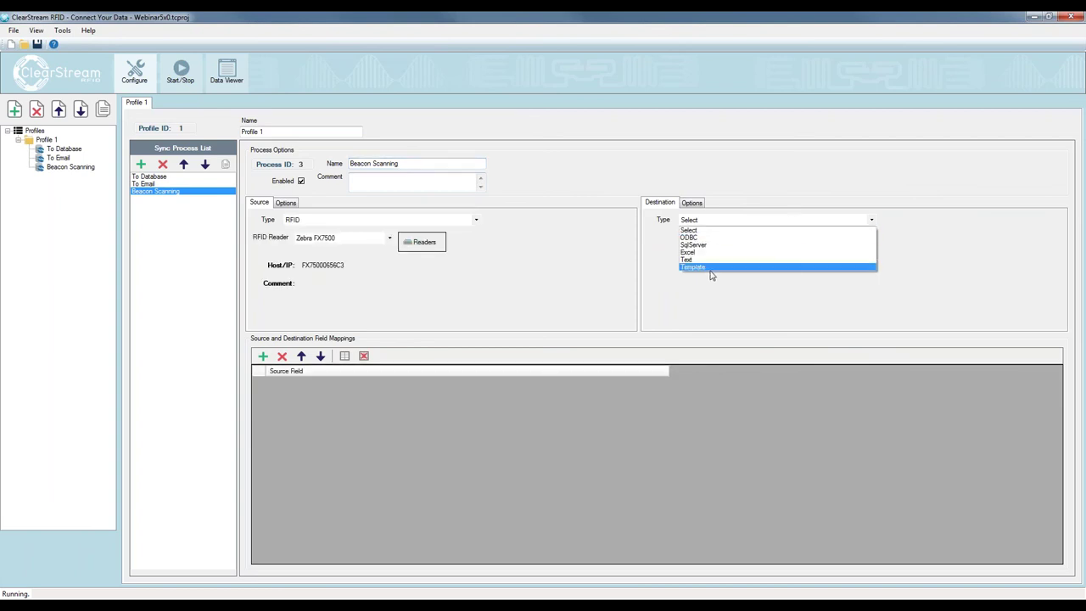
{"action": "left_click", "coordinate": [705, 239]}
{"action": "left_click", "coordinate": [764, 240]}
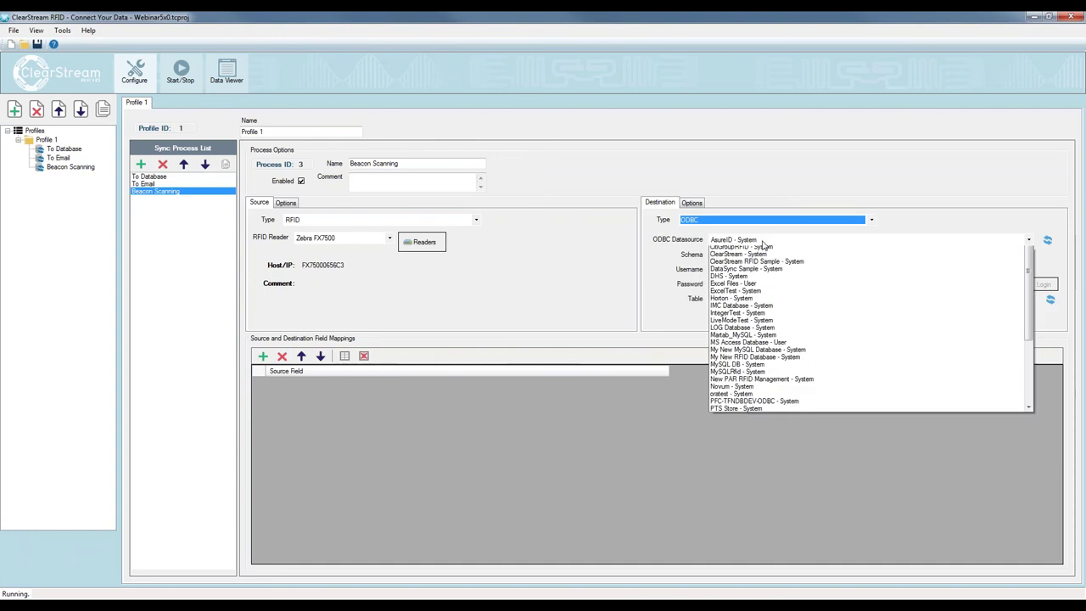
{"action": "left_click", "coordinate": [765, 315]}
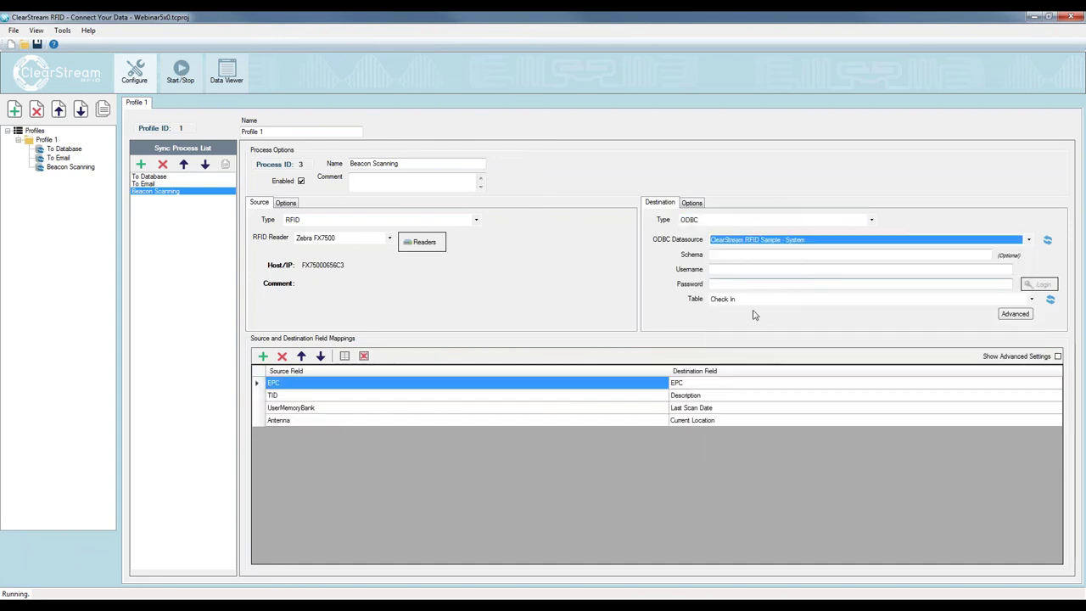
{"action": "left_click", "coordinate": [761, 298]}
{"action": "left_click", "coordinate": [742, 339]}
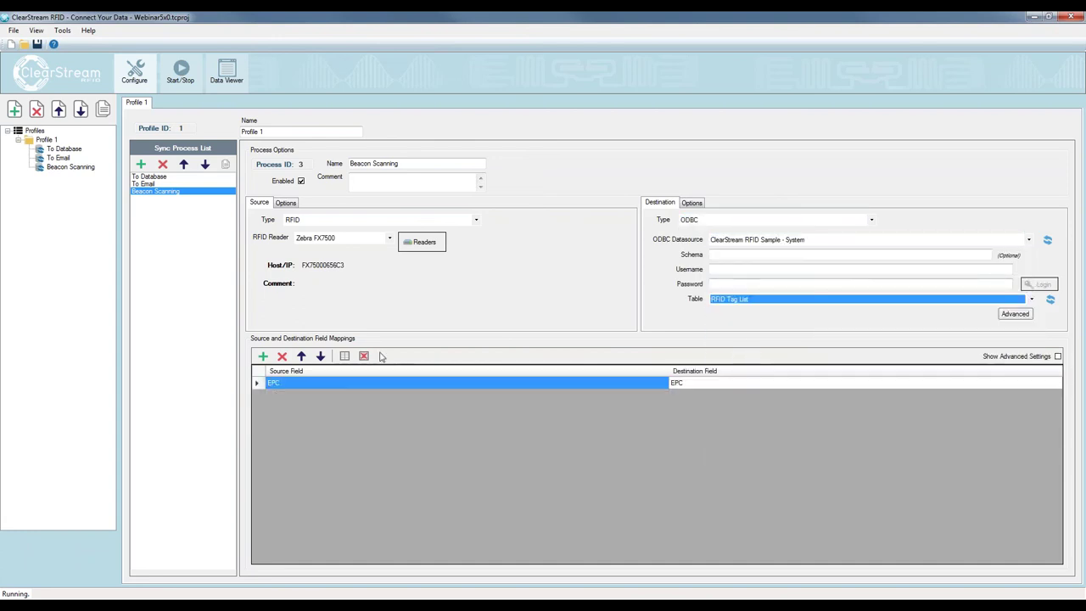
{"action": "left_click", "coordinate": [346, 357]}
{"action": "left_click", "coordinate": [564, 345]}
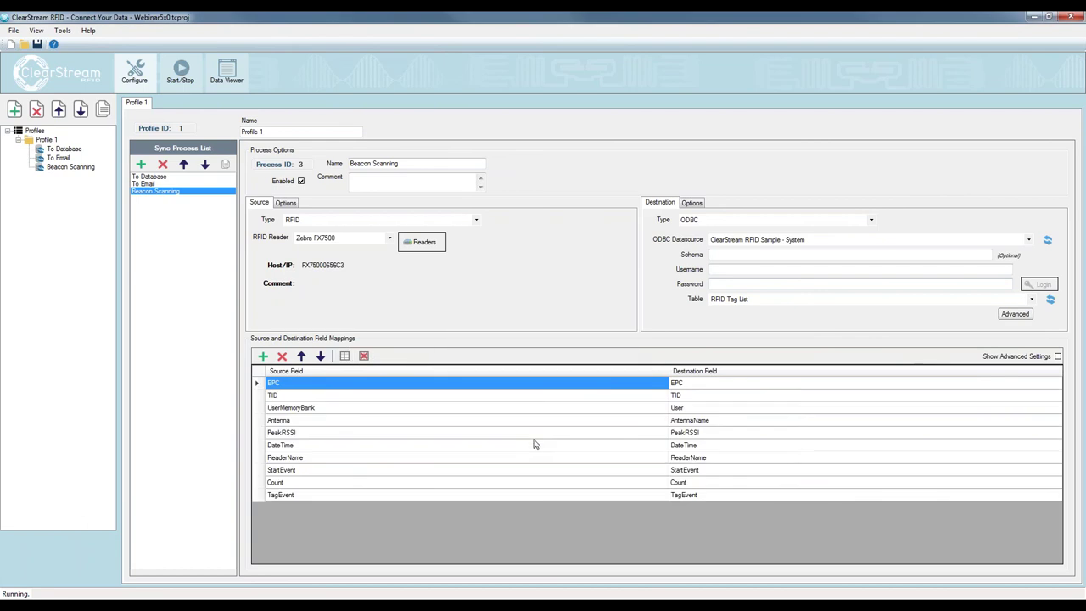
{"action": "key", "text": "alt+Tab"}
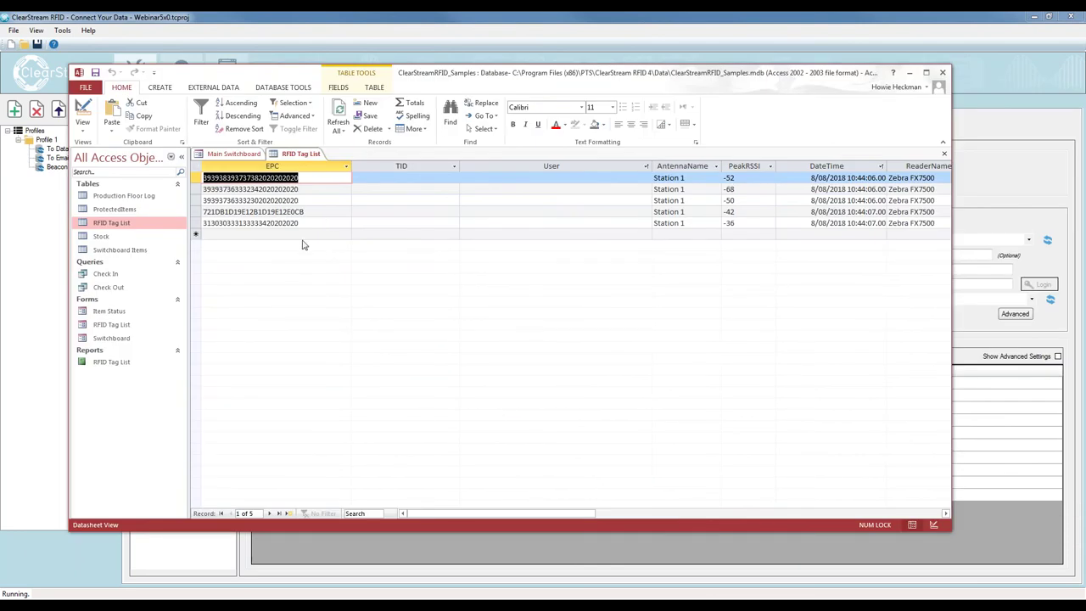
Delete all five records from the RFID Tag List table in Access
{"action": "key", "text": "ctrl+a"}
{"action": "key", "text": "Delete"}
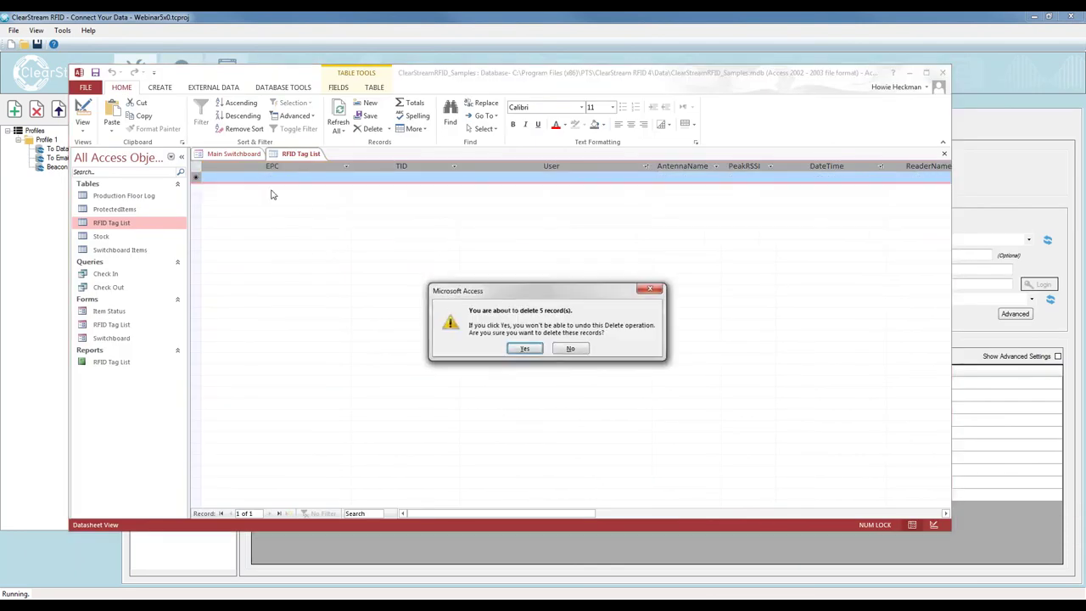
{"action": "left_click", "coordinate": [509, 351]}
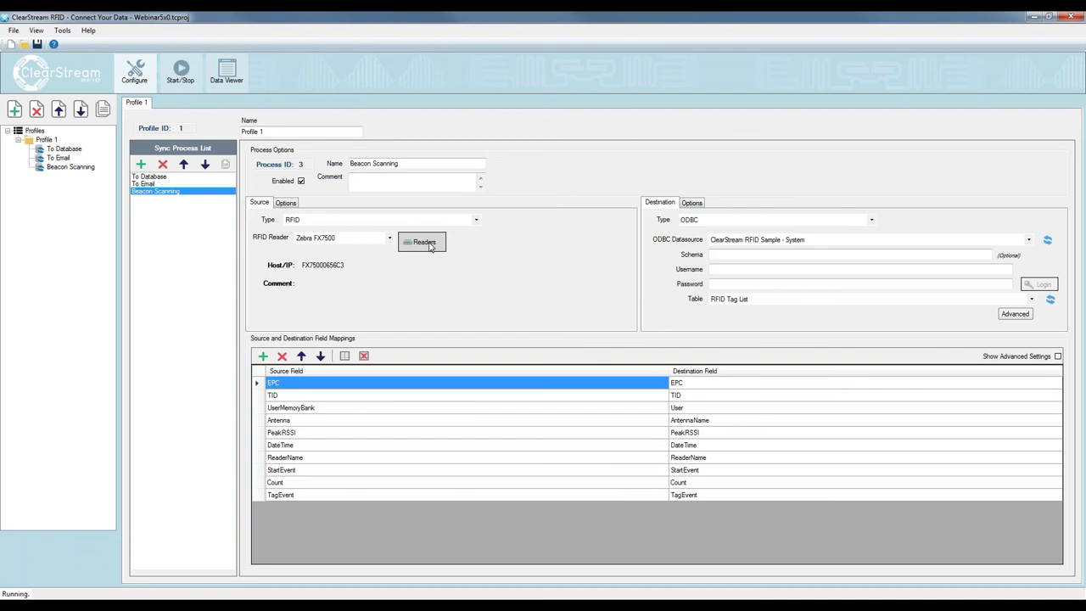
Add a BLE Beacon reader, Fixed BLE Reader 1, beside the Zebra FX7500 in Device Configuration
{"action": "left_click", "coordinate": [431, 245]}
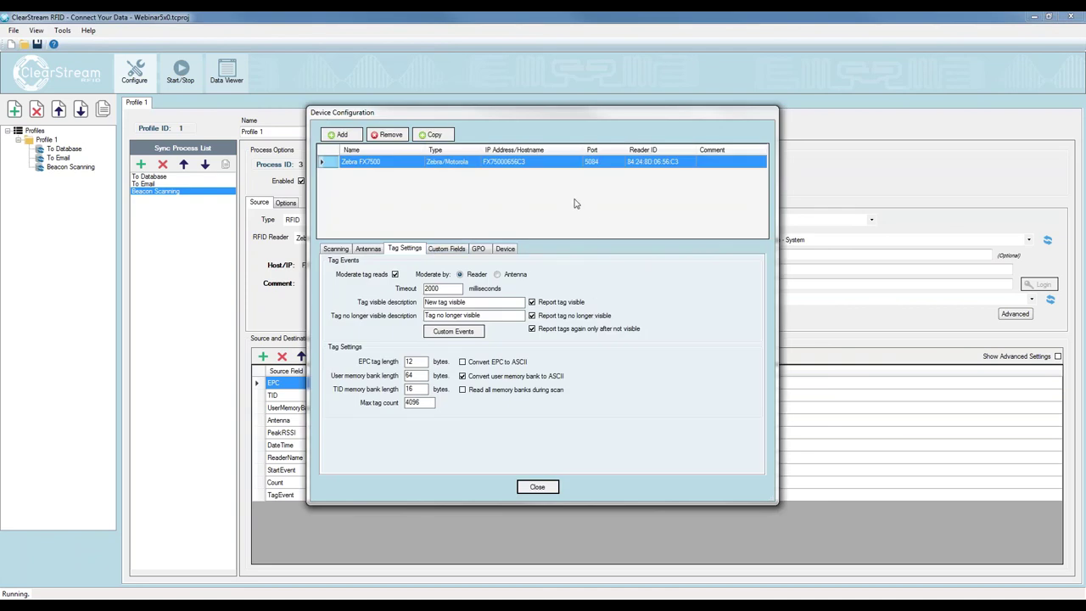
{"action": "left_click", "coordinate": [342, 135]}
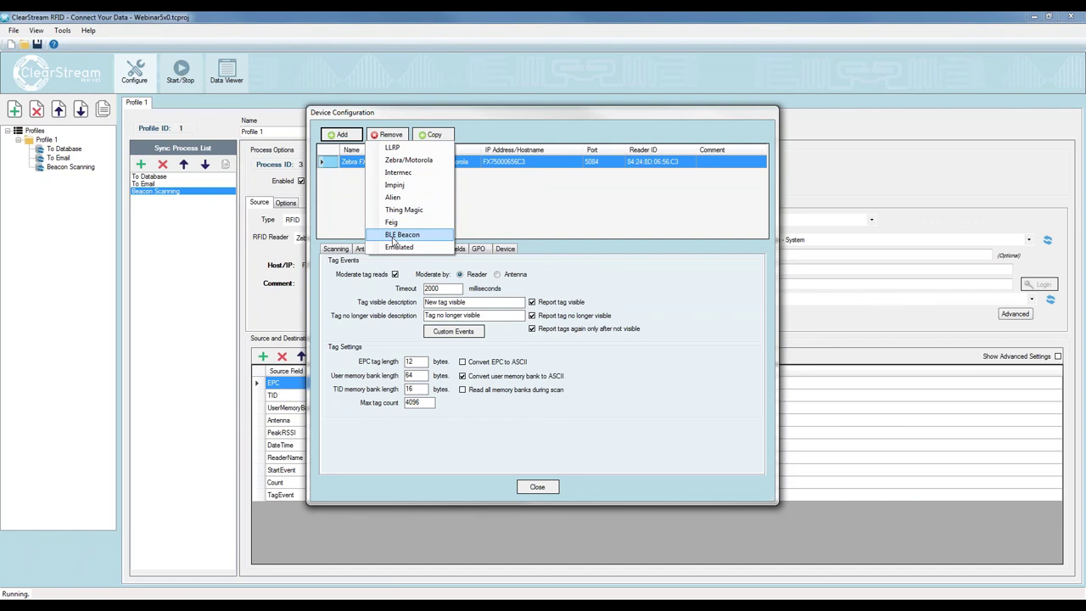
{"action": "left_click", "coordinate": [394, 236]}
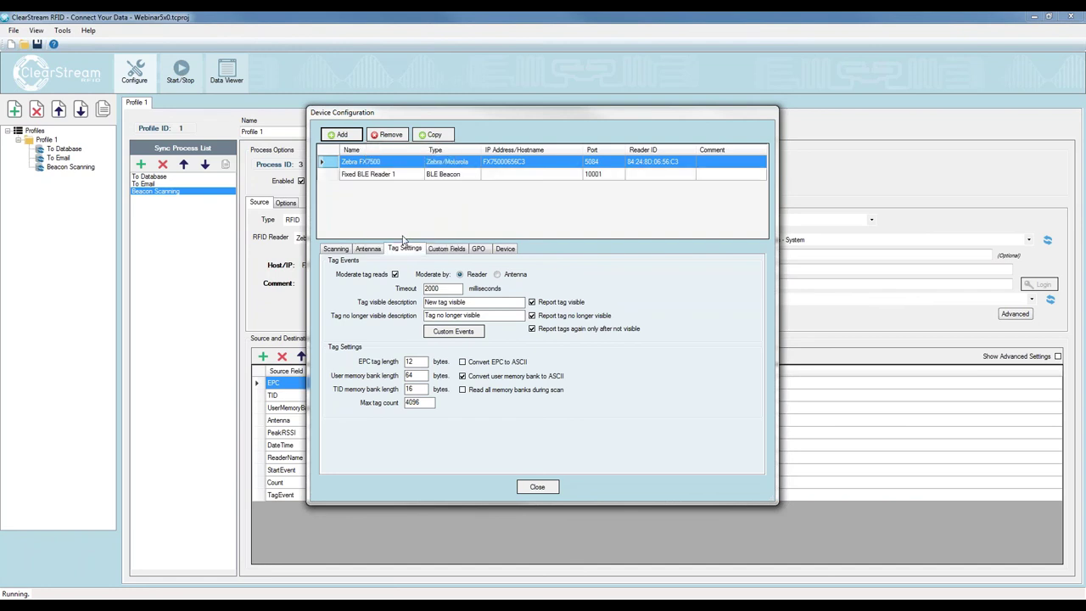
Rename the new BLE Beacon reader to 'ACME Retailer'
{"action": "left_click", "coordinate": [398, 174]}
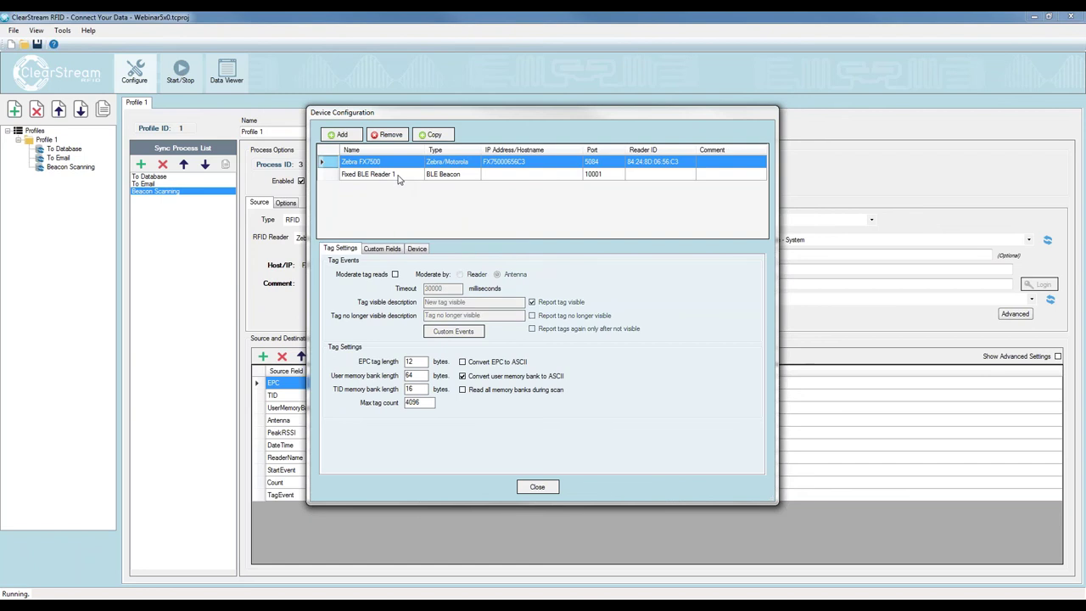
{"action": "left_click_drag", "start_coordinate": [397, 174], "coordinate": [314, 182]}
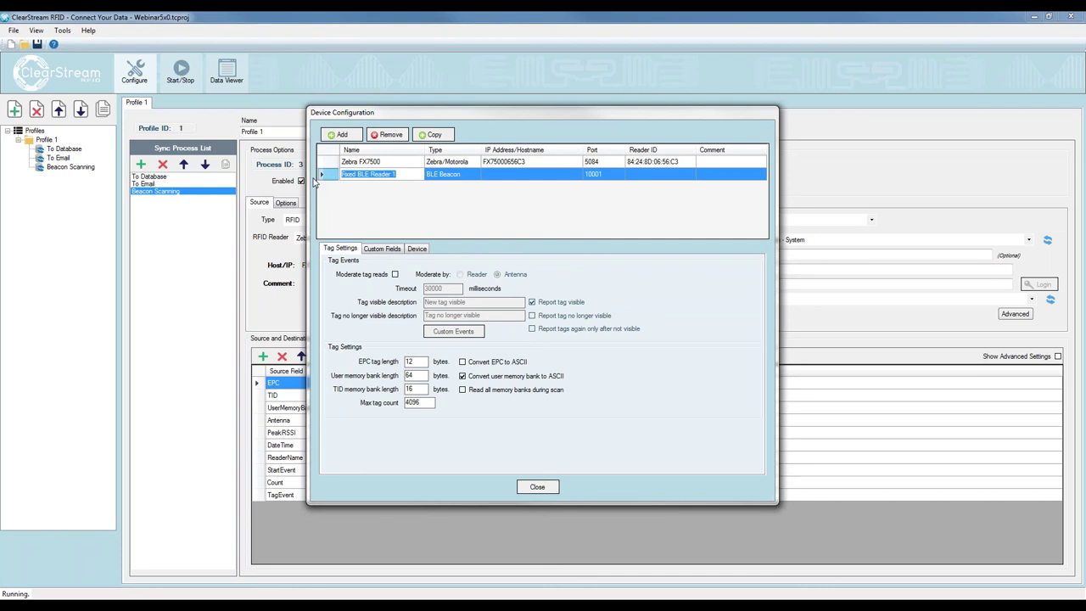
{"action": "type", "text": "Retailer A"}
{"action": "key", "text": "Home"}
{"action": "type", "text": "ACME"}
Set the beacon reader's IP address to 192.168.4.66
{"action": "left_click", "coordinate": [504, 175]}
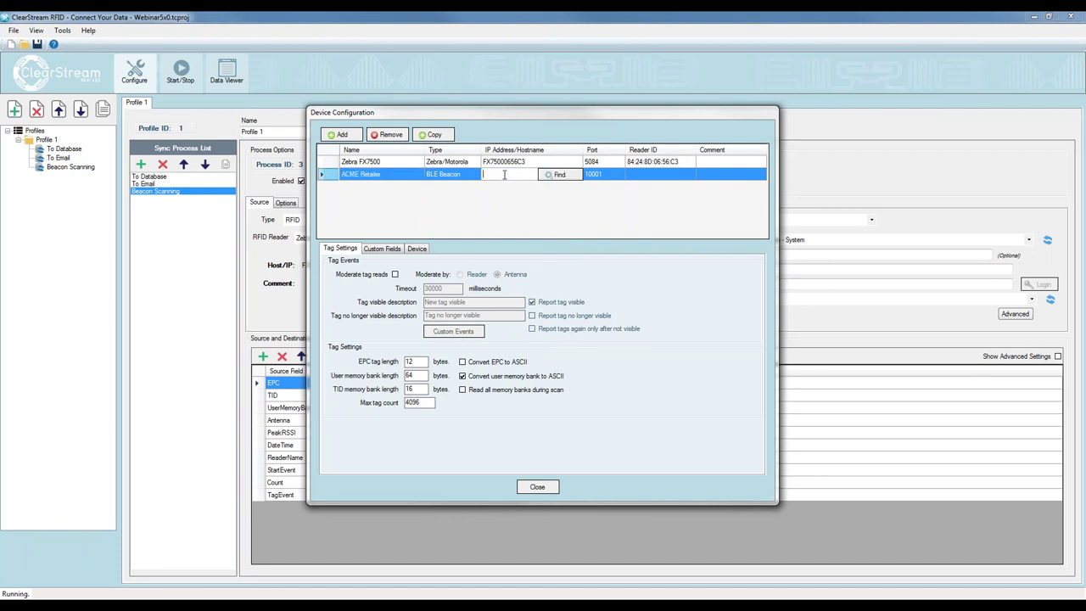
{"action": "type", "text": "192.168.4.66"}
{"action": "key", "text": "Return"}
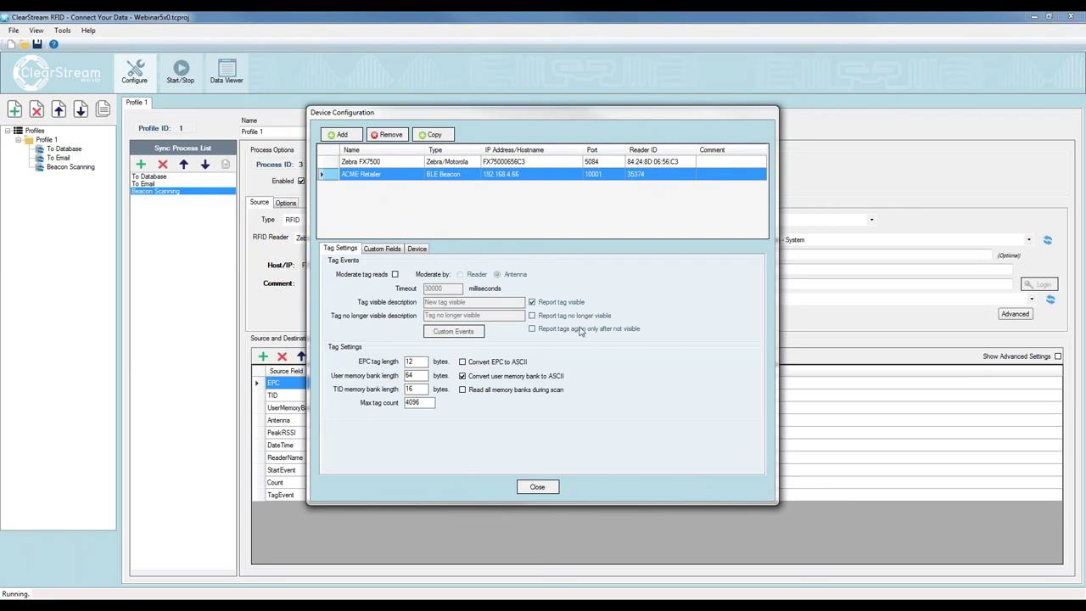
Moderate tag reads by reader with a 30000 ms timeout, reporting no-longer-visible and re-seen-after-absence tags
{"action": "left_click", "coordinate": [395, 275]}
{"action": "double_click", "coordinate": [437, 290]}
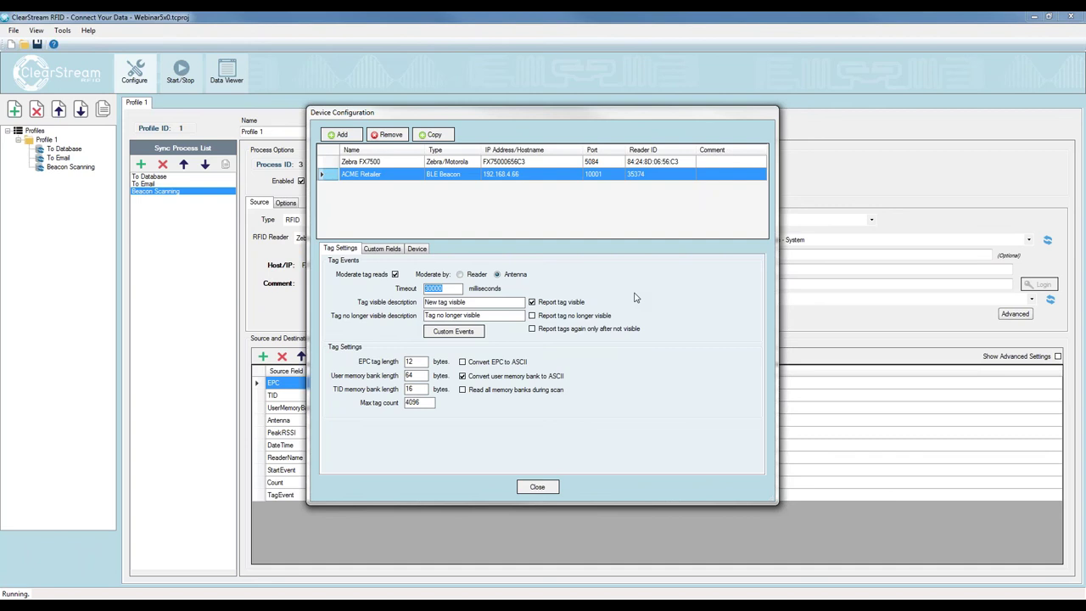
{"action": "left_click", "coordinate": [532, 330]}
{"action": "left_click", "coordinate": [459, 274]}
{"action": "left_click_drag", "start_coordinate": [454, 290], "coordinate": [424, 293]}
{"action": "left_click", "coordinate": [554, 316]}
Set the tag visible description to 'Lawnmower at store'
{"action": "double_click", "coordinate": [476, 303]}
{"action": "type", "text": "Lawnmower at sot"}
{"action": "key", "text": "BackSpace"}
{"action": "key", "text": "BackSpace"}
{"action": "key", "text": "BackSpace"}
{"action": "type", "text": "tore"}
Enter 'Lawnmower sold' as the tag no-longer-visible description and show the Device settings
{"action": "key", "text": "Tab"}
{"action": "type", "text": "Lawn"}
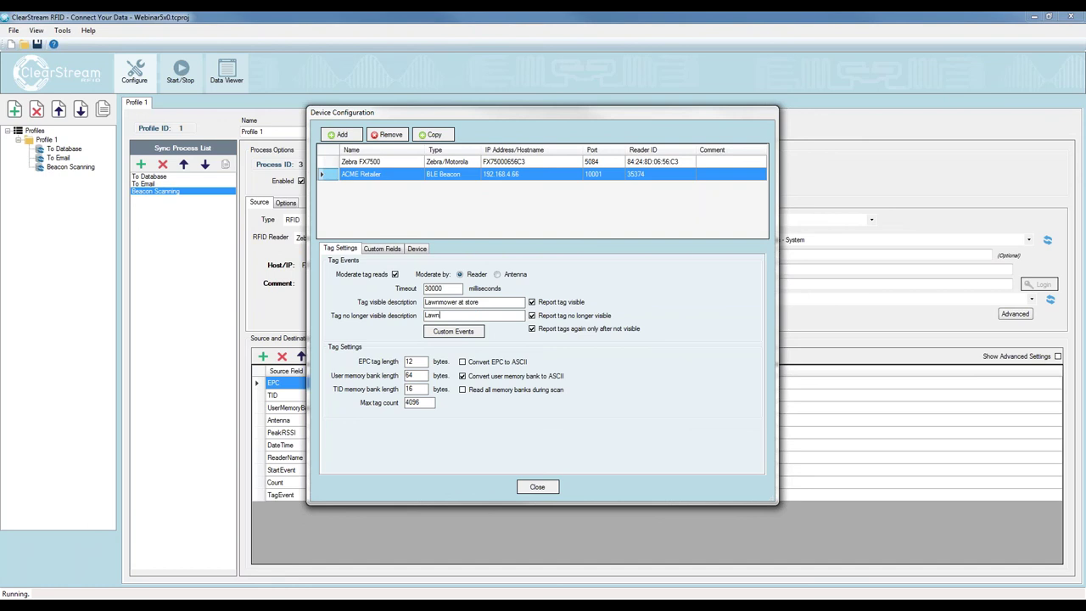
{"action": "type", "text": "mower sold"}
{"action": "left_click_drag", "start_coordinate": [490, 300], "coordinate": [414, 315]}
{"action": "left_click", "coordinate": [475, 315]}
{"action": "left_click", "coordinate": [484, 315]}
{"action": "left_click", "coordinate": [493, 302]}
{"action": "left_click", "coordinate": [424, 248]}
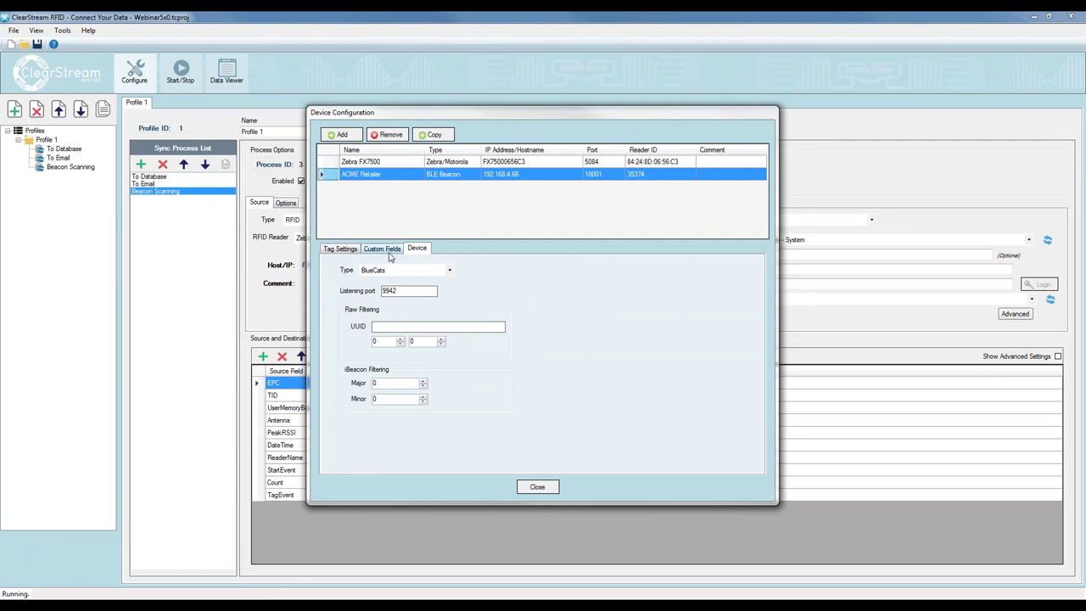
Set the beacon's device type to BluEpc with listening port 10002, then close device configuration
{"action": "left_click", "coordinate": [419, 271]}
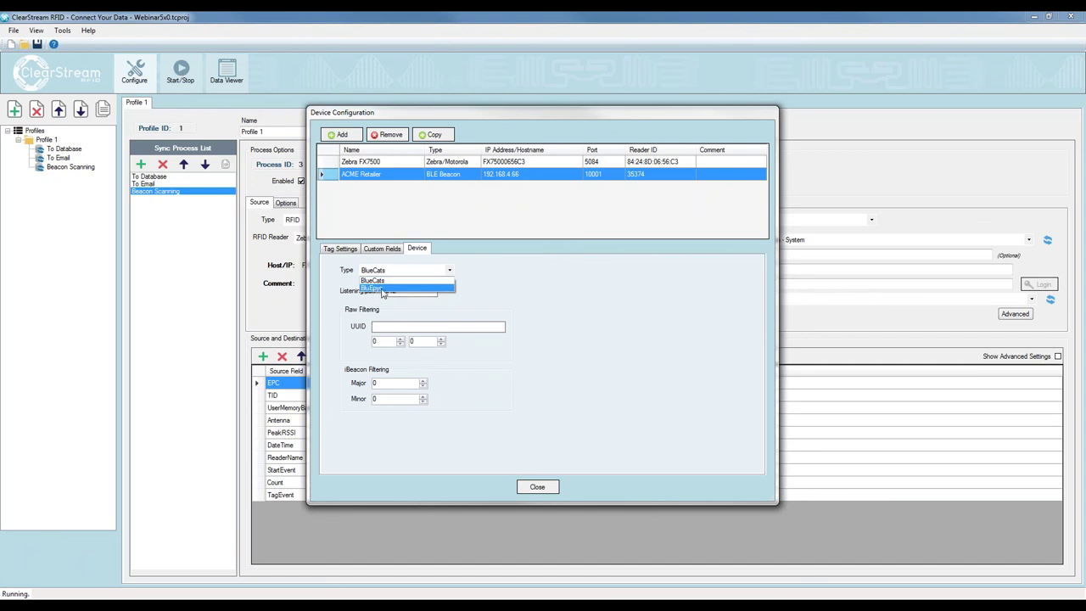
{"action": "left_click", "coordinate": [379, 288]}
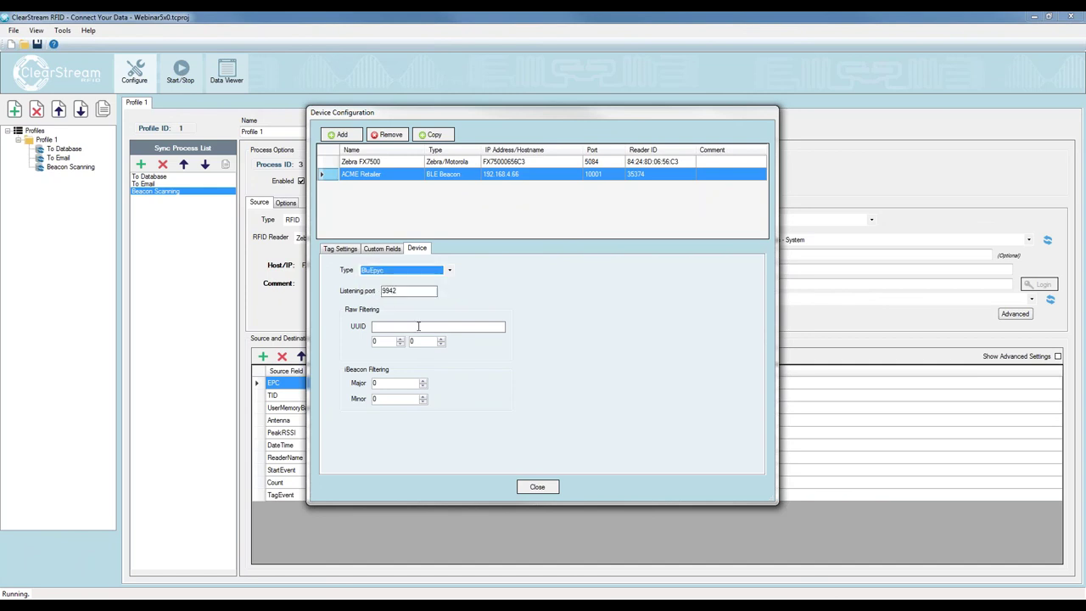
{"action": "double_click", "coordinate": [411, 291]}
{"action": "type", "text": "10002"}
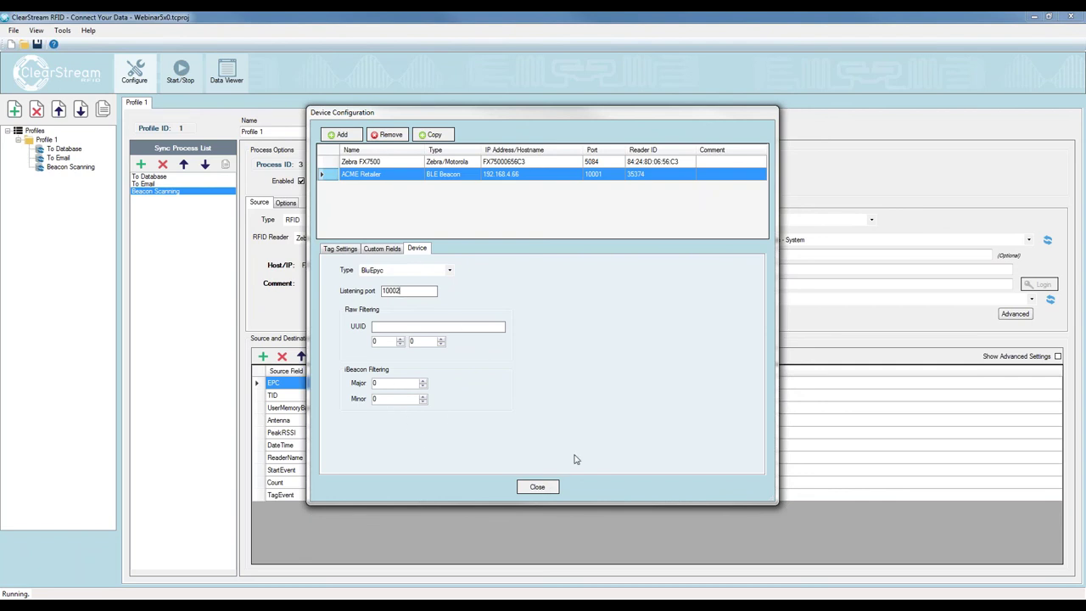
{"action": "left_click", "coordinate": [537, 487]}
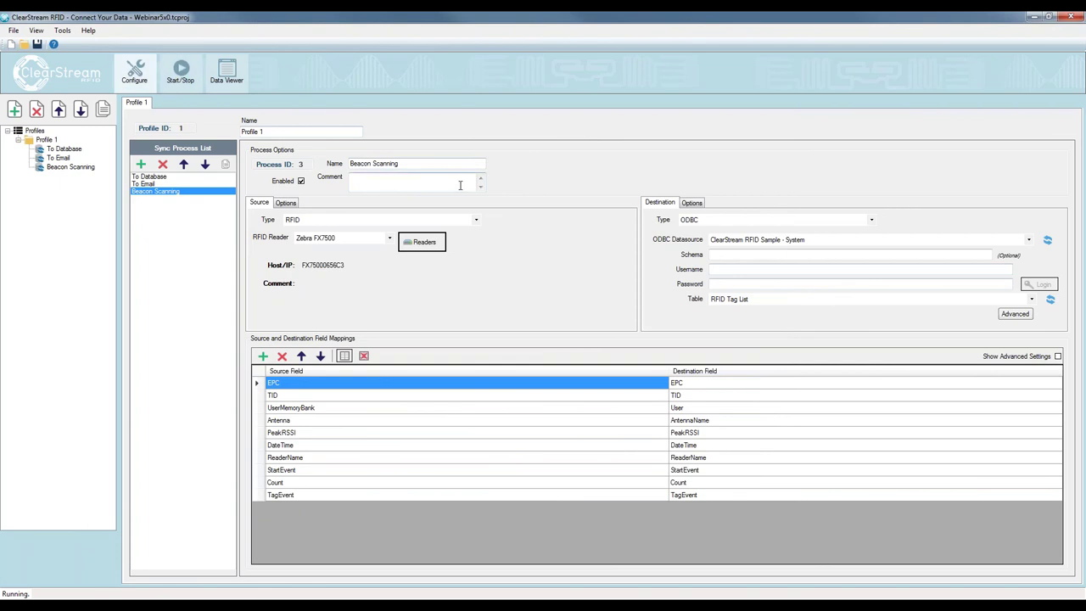
Make ACME Retailer the Beacon Scanning reader, review the sync processes, and open Start/Stop
{"action": "left_click", "coordinate": [327, 239]}
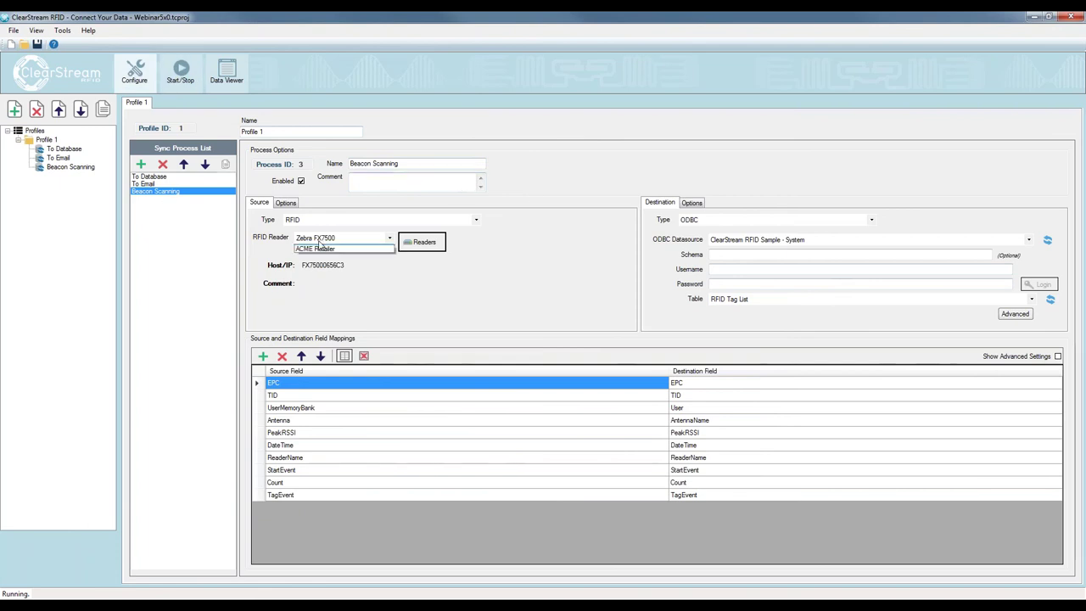
{"action": "left_click", "coordinate": [325, 260]}
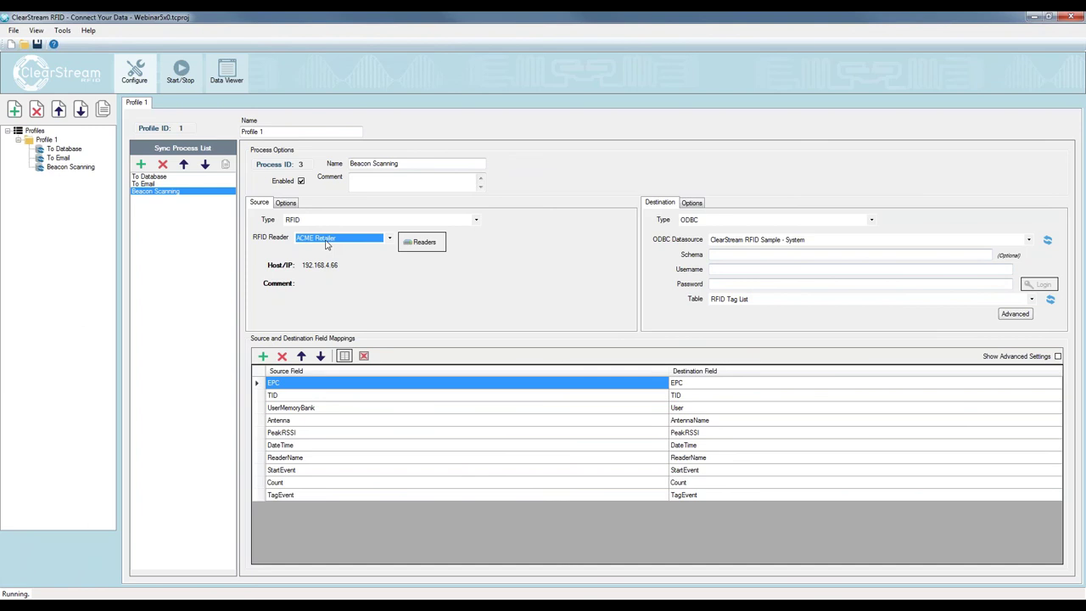
{"action": "left_click", "coordinate": [163, 183]}
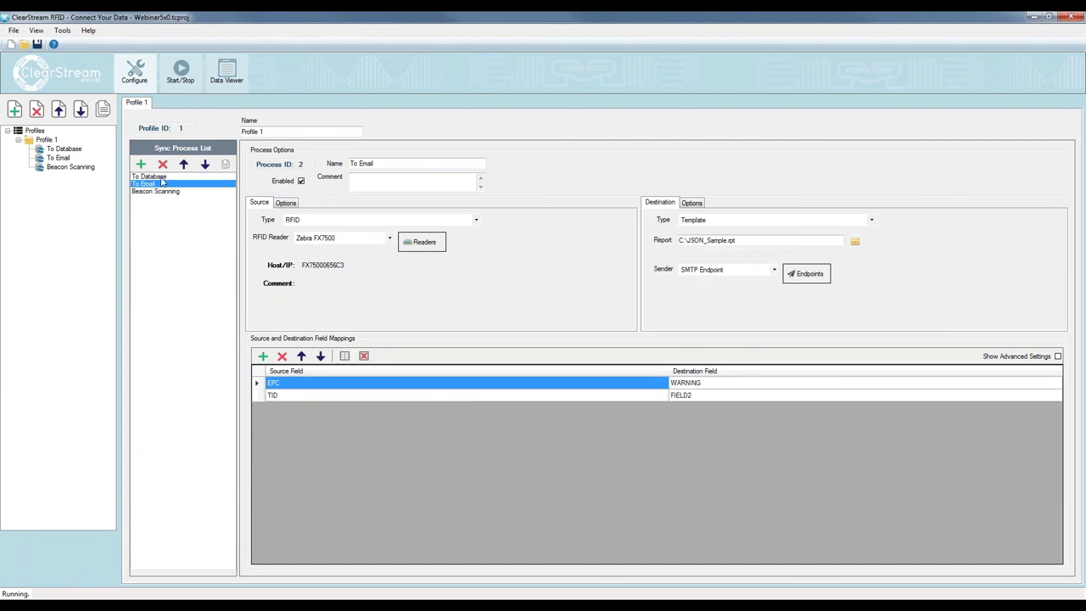
{"action": "left_click", "coordinate": [161, 177]}
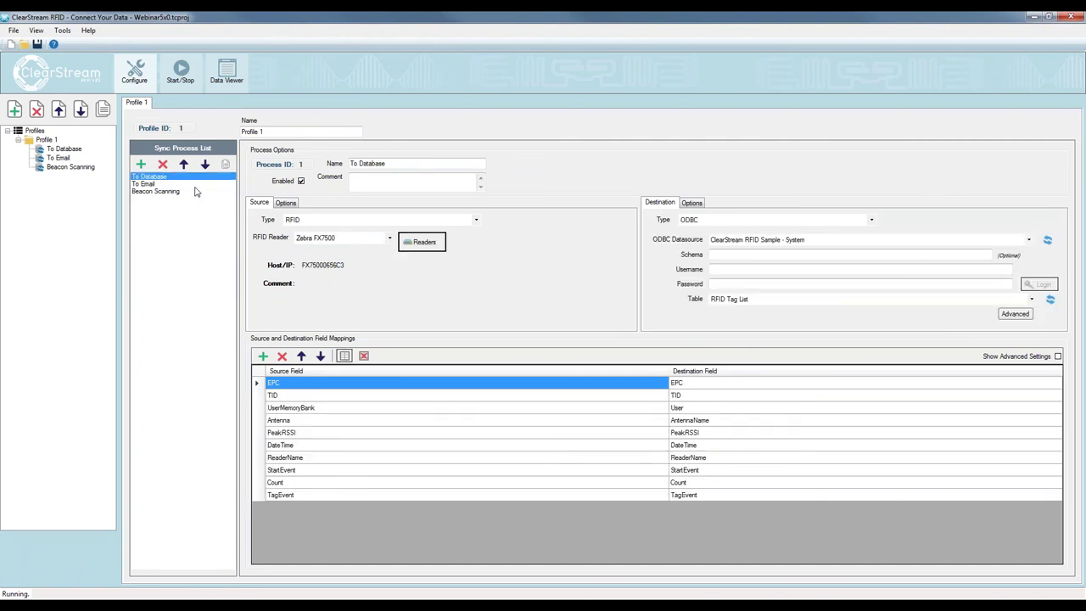
{"action": "left_click", "coordinate": [177, 191]}
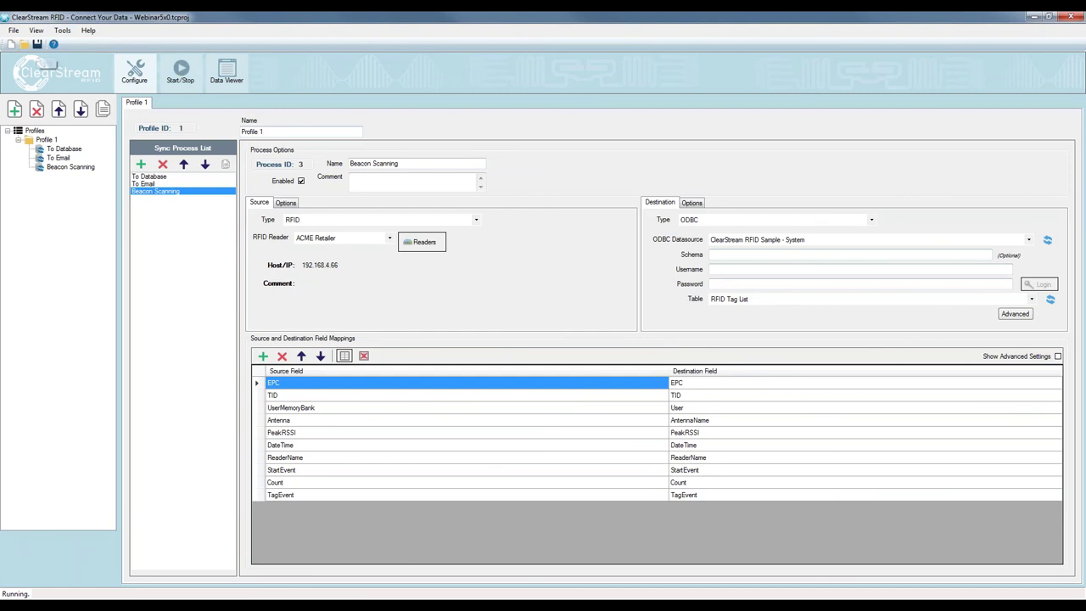
{"action": "left_click", "coordinate": [168, 79]}
Start the ACME Retailer reader from the readers grid
{"action": "left_click", "coordinate": [286, 166]}
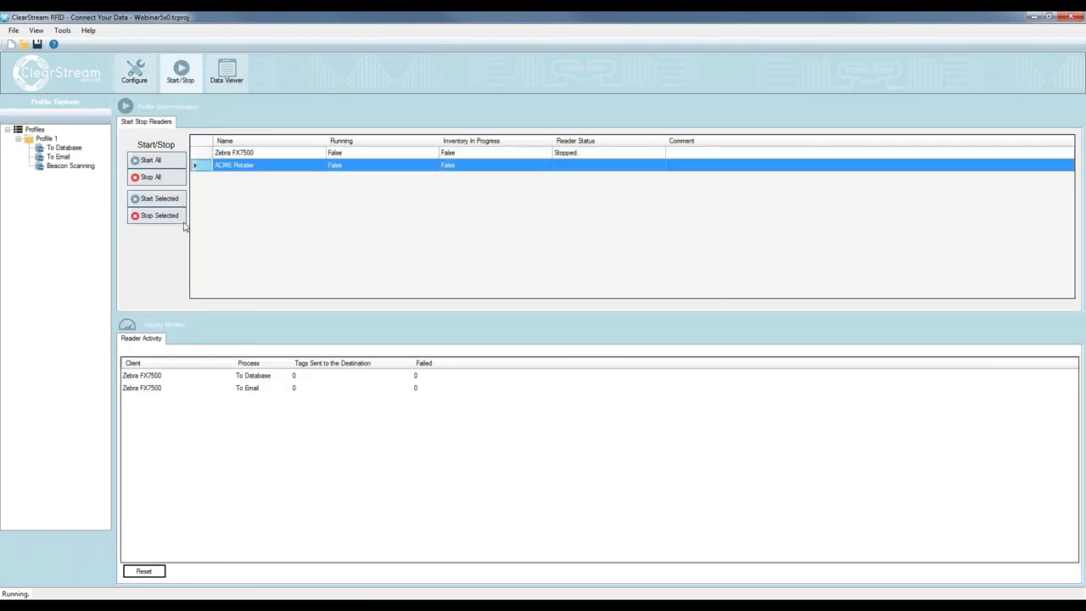
{"action": "left_click", "coordinate": [163, 207]}
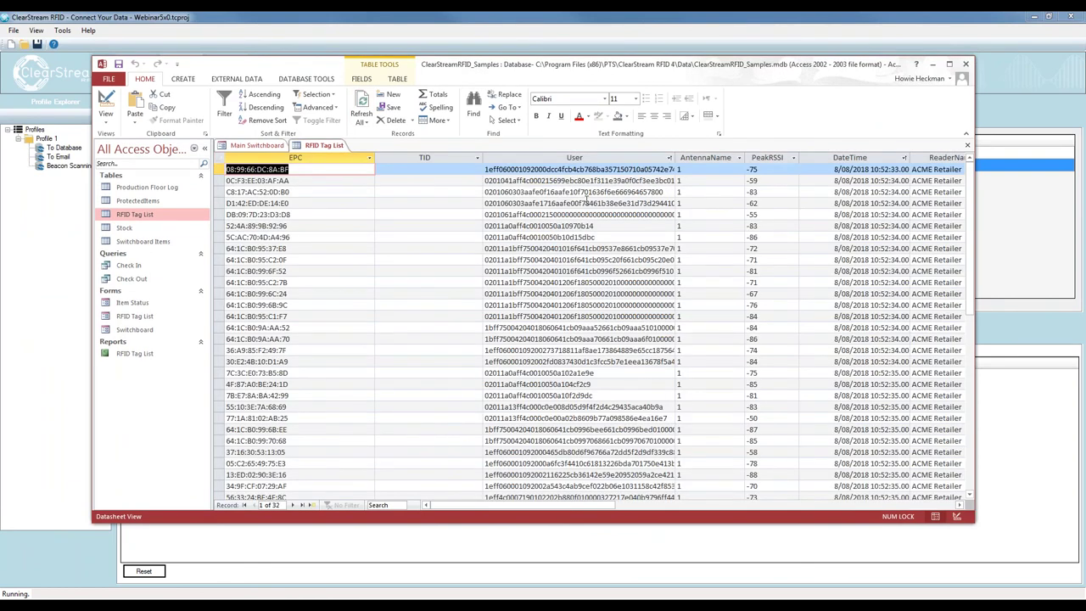
Scroll the RFID Tag List datasheet to the TagEvent column showing 'Lawnmower at store'
{"action": "left_click_drag", "start_coordinate": [499, 507], "coordinate": [594, 516]}
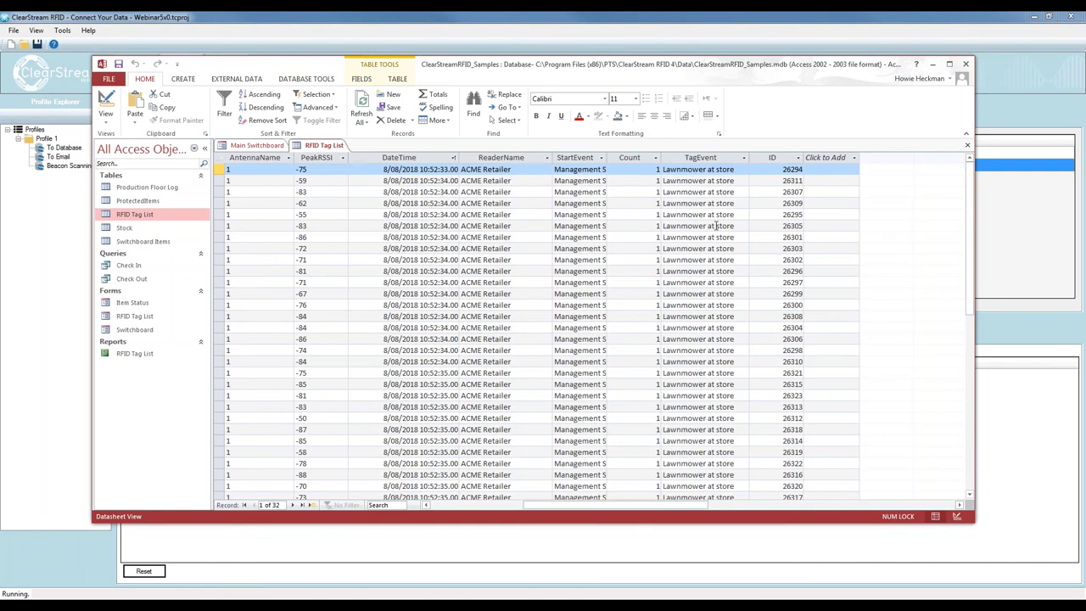
{"action": "left_click", "coordinate": [731, 173]}
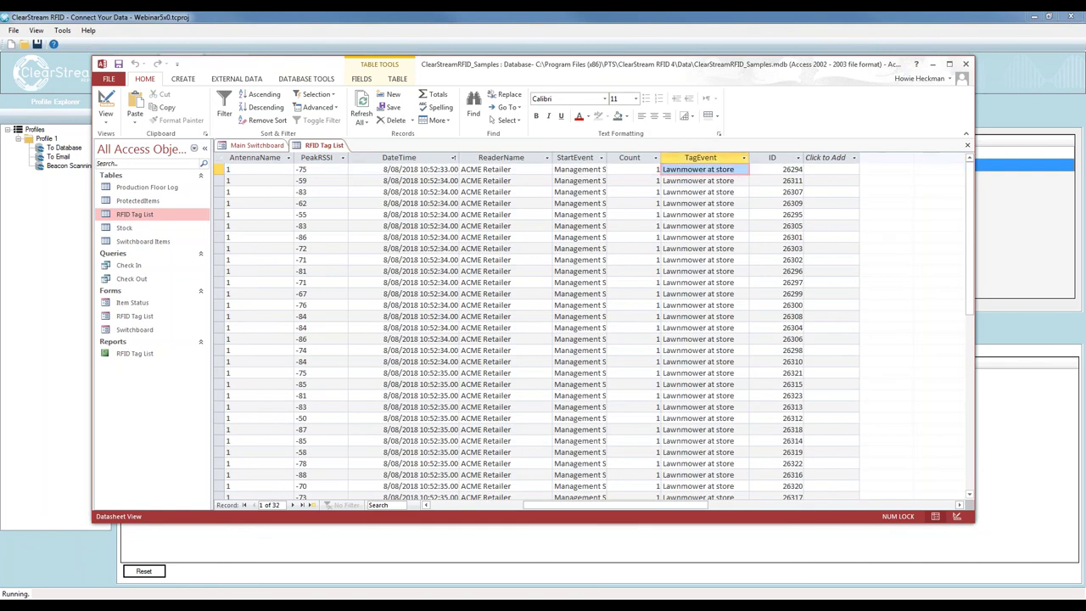
{"action": "left_click_drag", "start_coordinate": [731, 172], "coordinate": [662, 172]}
{"action": "left_click", "coordinate": [705, 238]}
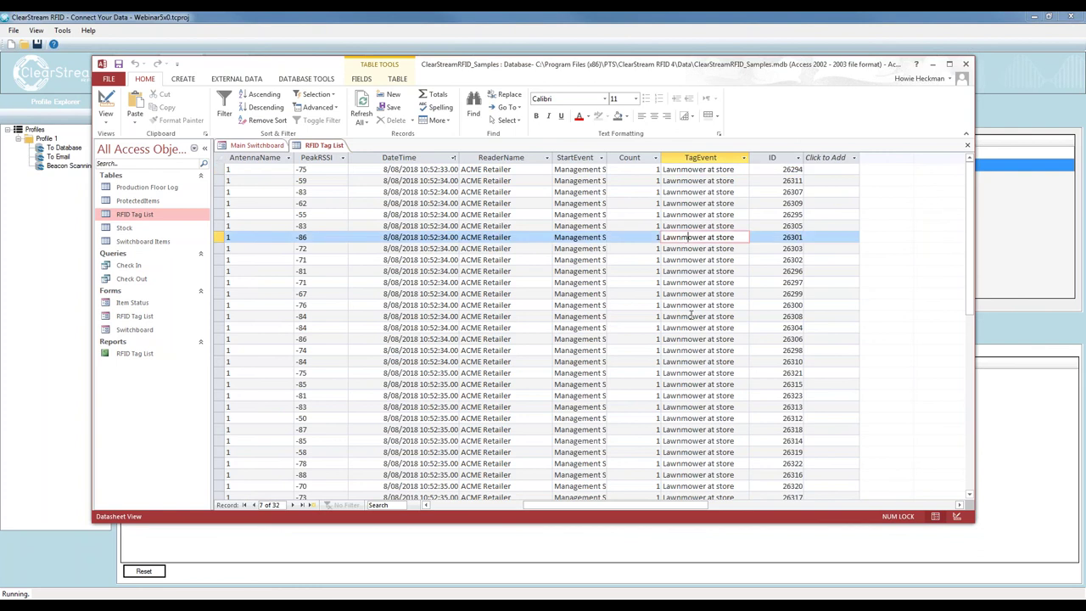
Scroll through the RFID Tag List records, then move the Access window off screen
{"action": "left_click", "coordinate": [693, 316]}
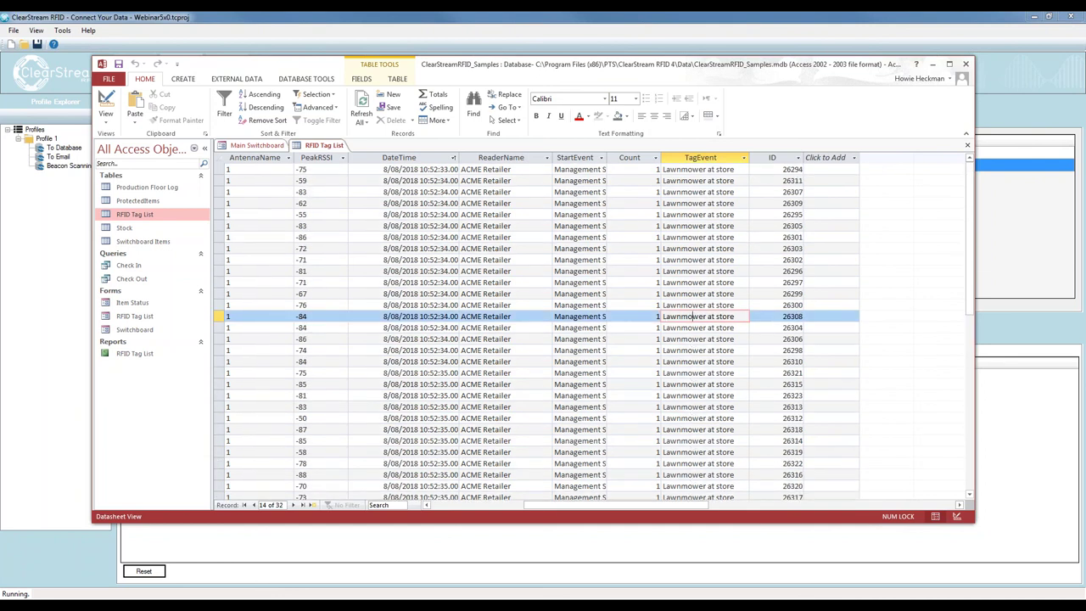
{"action": "scroll", "coordinate": [717, 235], "scroll_direction": "down", "scroll_amount": 5}
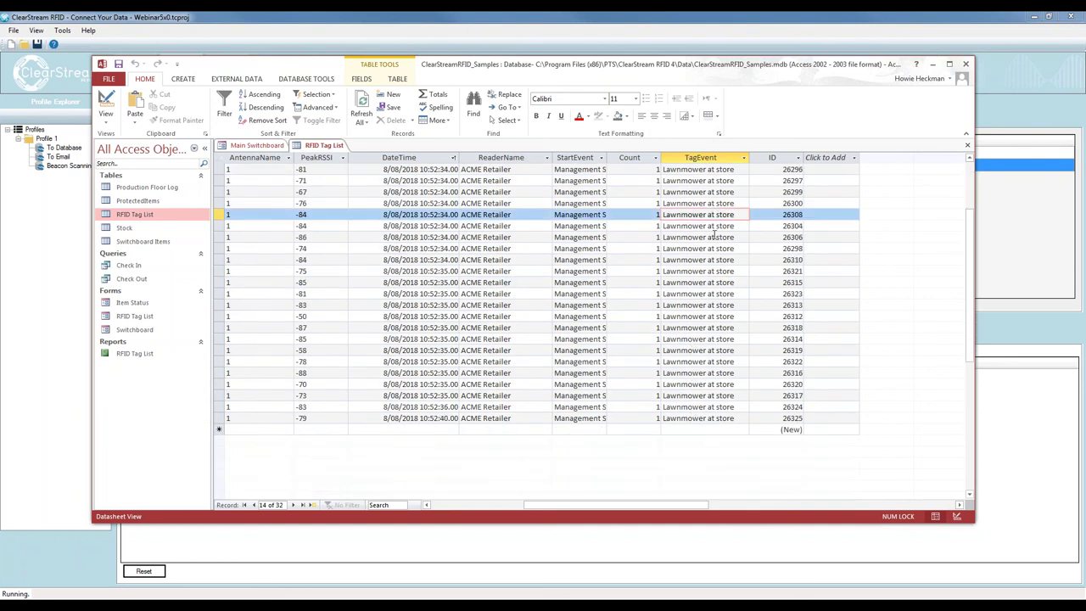
{"action": "scroll", "coordinate": [717, 235], "scroll_direction": "down", "scroll_amount": 3}
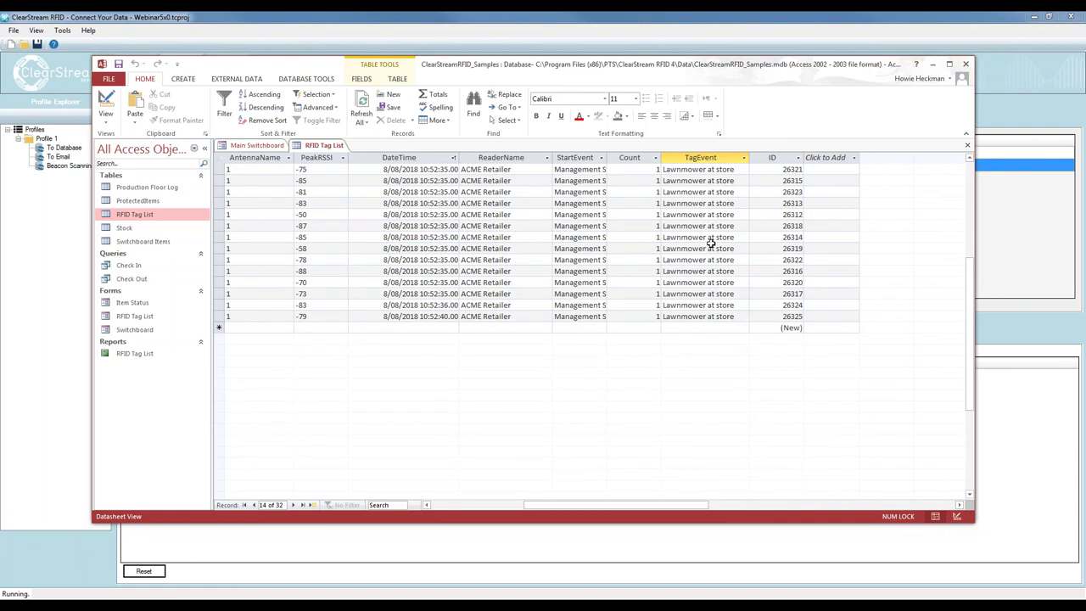
{"action": "scroll", "coordinate": [711, 243], "scroll_direction": "up", "scroll_amount": 6}
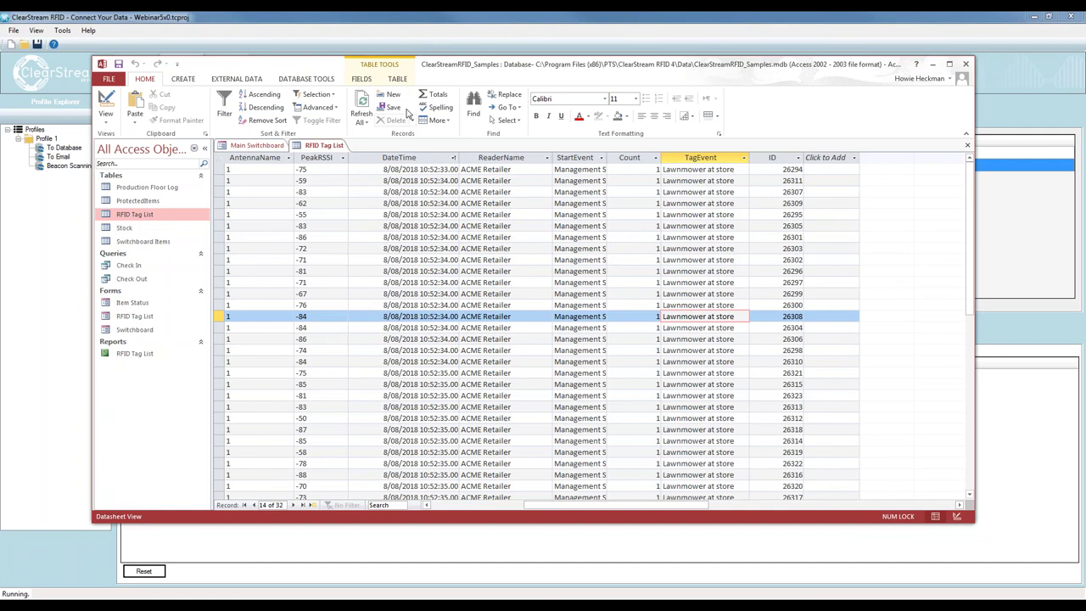
{"action": "left_click_drag", "start_coordinate": [368, 70], "coordinate": [1085, 70]}
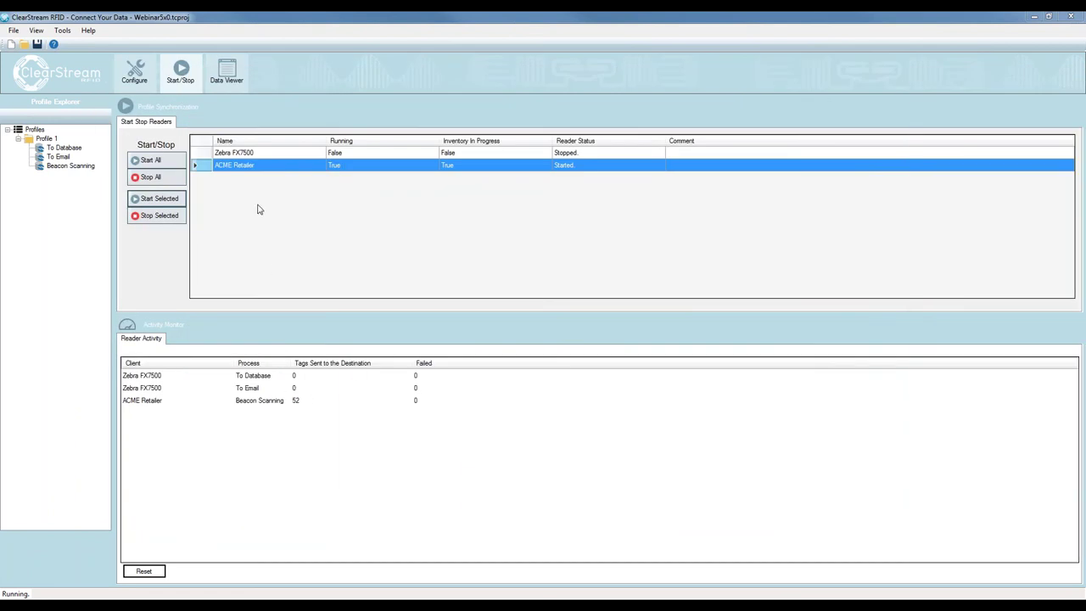
Start the Zebra FX7500 reader too, then bring Access forward over most of the screen
{"action": "left_click", "coordinate": [253, 155]}
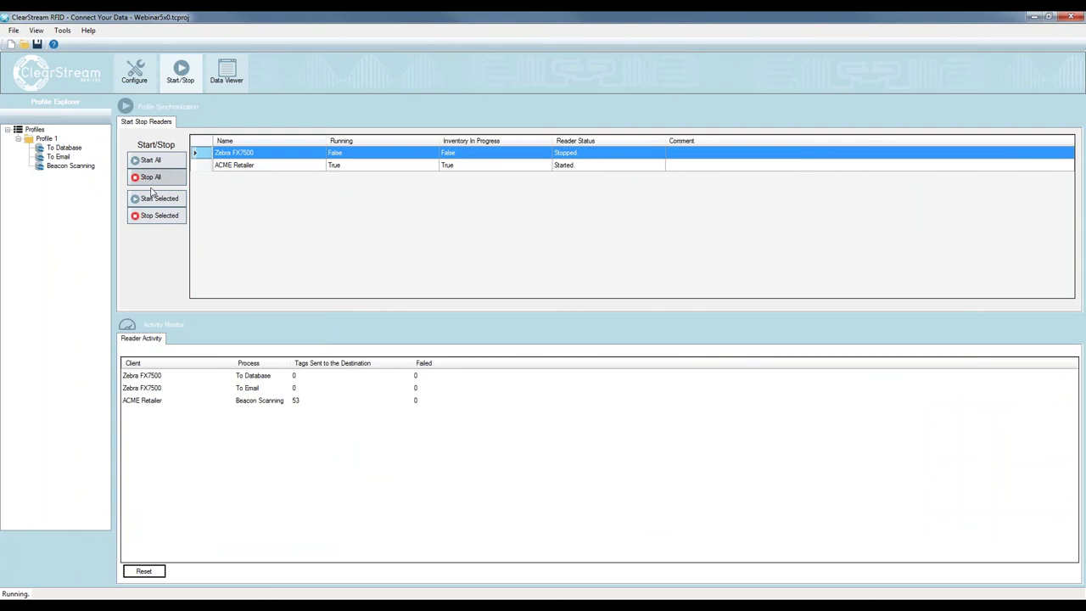
{"action": "left_click", "coordinate": [158, 199]}
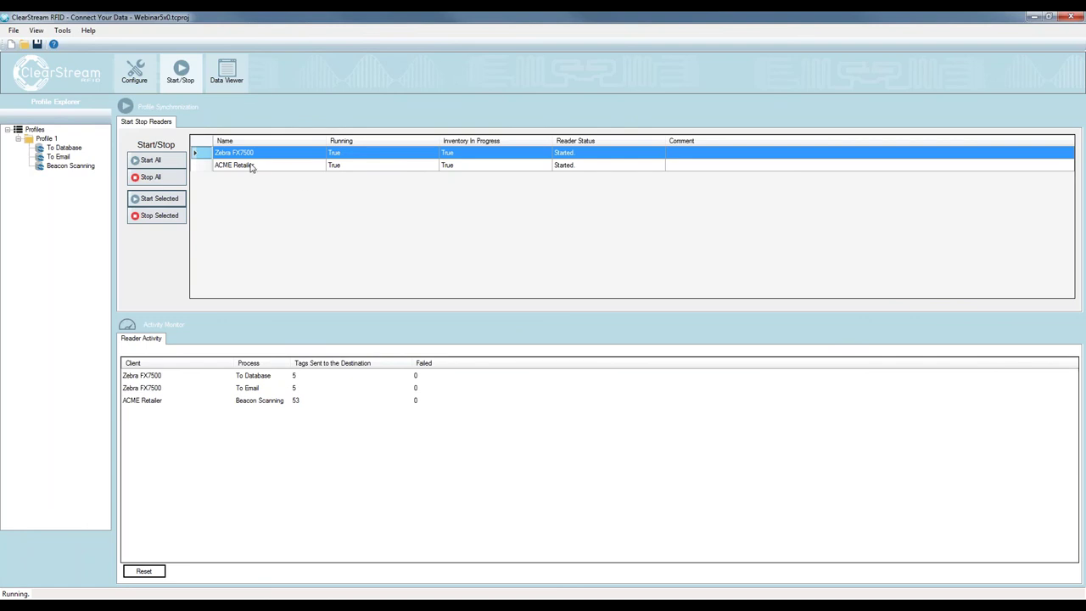
{"action": "key", "text": "alt+Tab"}
{"action": "left_click_drag", "start_coordinate": [859, 111], "coordinate": [92, 37]}
Refresh the RFID Tag List and inspect the new Zebra FX7500 Station 1 tag records
{"action": "left_click", "coordinate": [320, 89]}
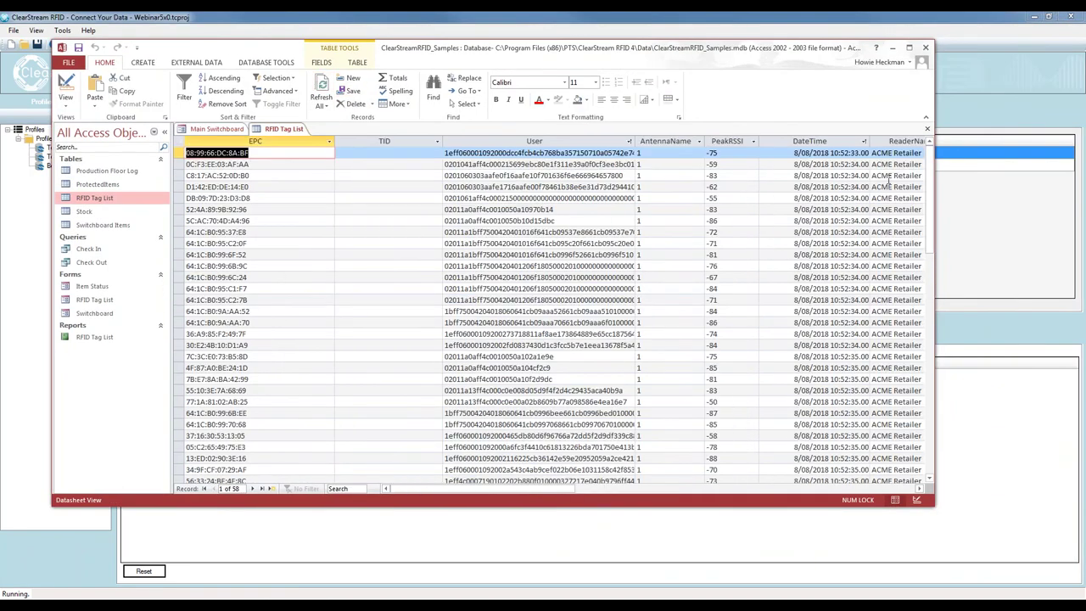
{"action": "left_click_drag", "start_coordinate": [931, 200], "coordinate": [930, 352]}
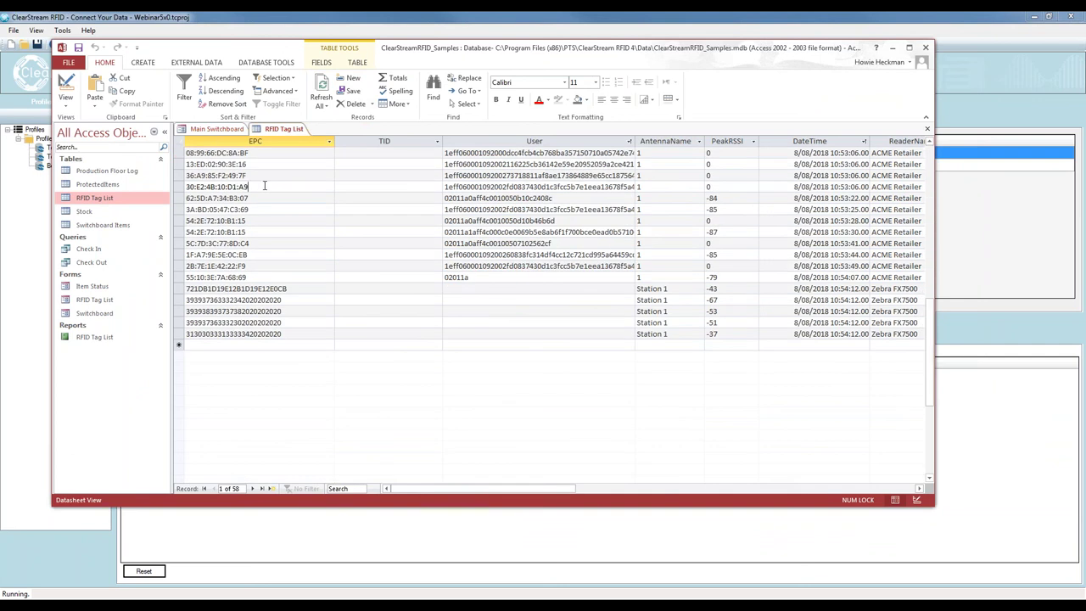
{"action": "left_click", "coordinate": [269, 185]}
{"action": "left_click", "coordinate": [259, 302]}
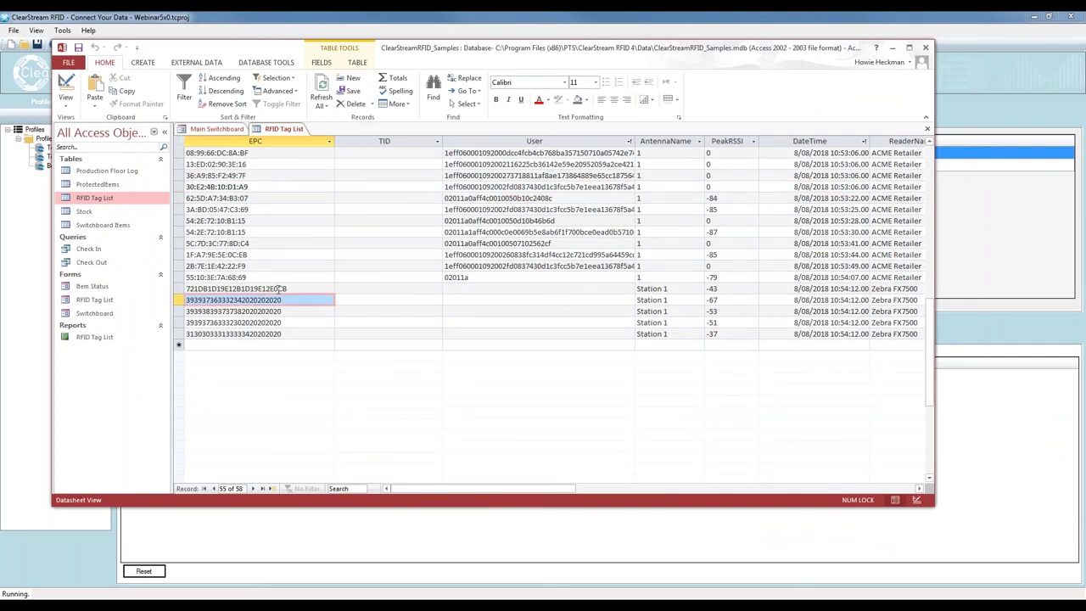
{"action": "left_click", "coordinate": [281, 290]}
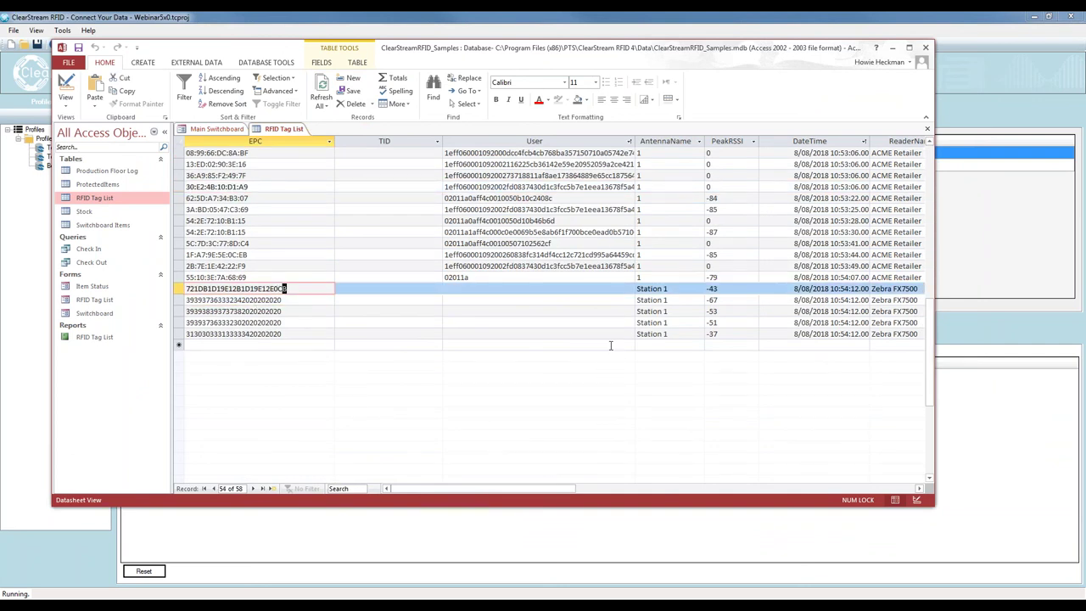
{"action": "left_click", "coordinate": [612, 345]}
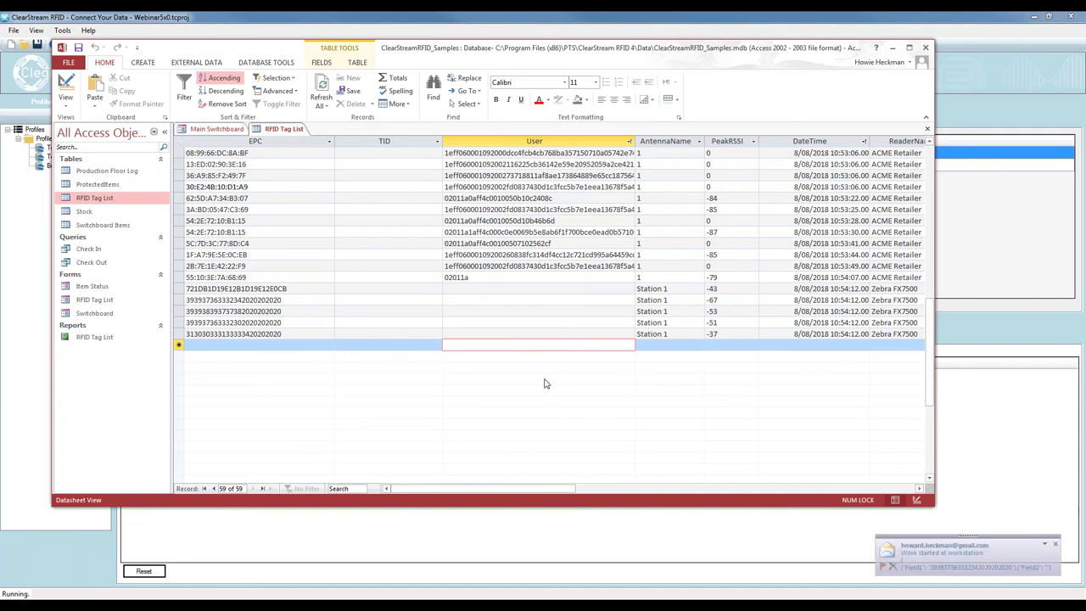
Move the Access window aside, then back over the screen
{"action": "left_click_drag", "start_coordinate": [413, 61], "coordinate": [1085, 56]}
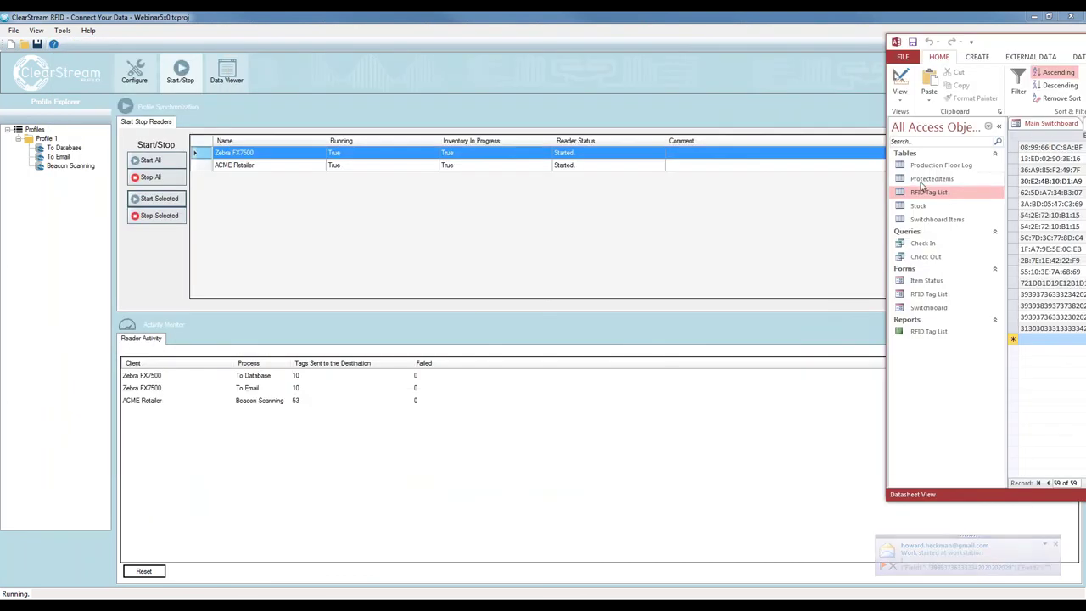
{"action": "left_click_drag", "start_coordinate": [1001, 41], "coordinate": [551, 40]}
{"action": "left_click_drag", "start_coordinate": [711, 49], "coordinate": [305, 88]}
Refresh the table and select the five newest Zebra FX7500 records
{"action": "left_click", "coordinate": [298, 128]}
{"action": "scroll", "coordinate": [519, 417], "scroll_direction": "down", "scroll_amount": 20}
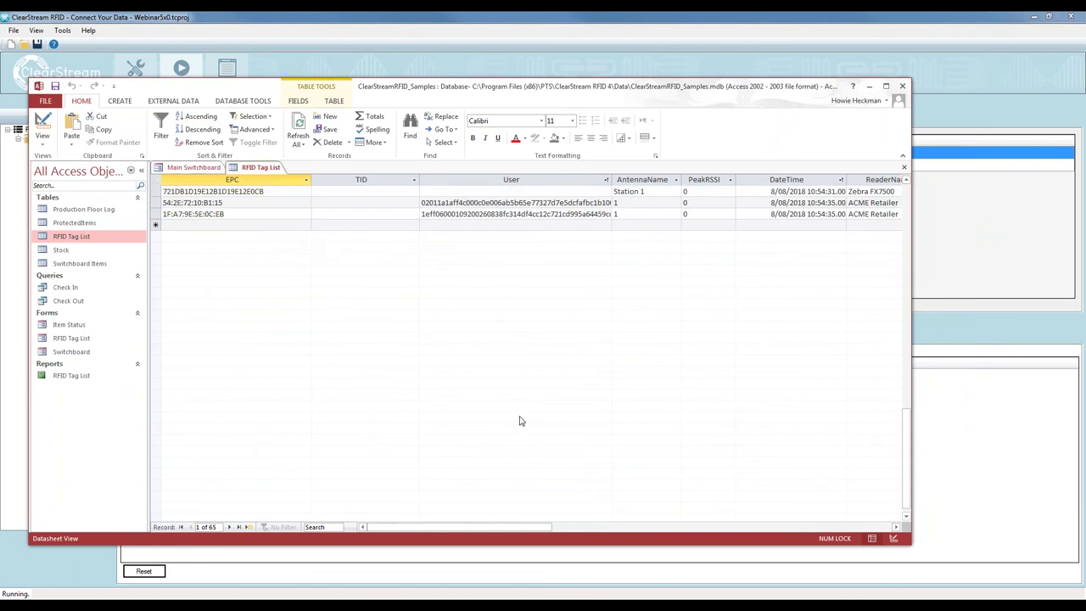
{"action": "scroll", "coordinate": [504, 426], "scroll_direction": "up", "scroll_amount": 5}
{"action": "left_click_drag", "start_coordinate": [156, 304], "coordinate": [157, 350]}
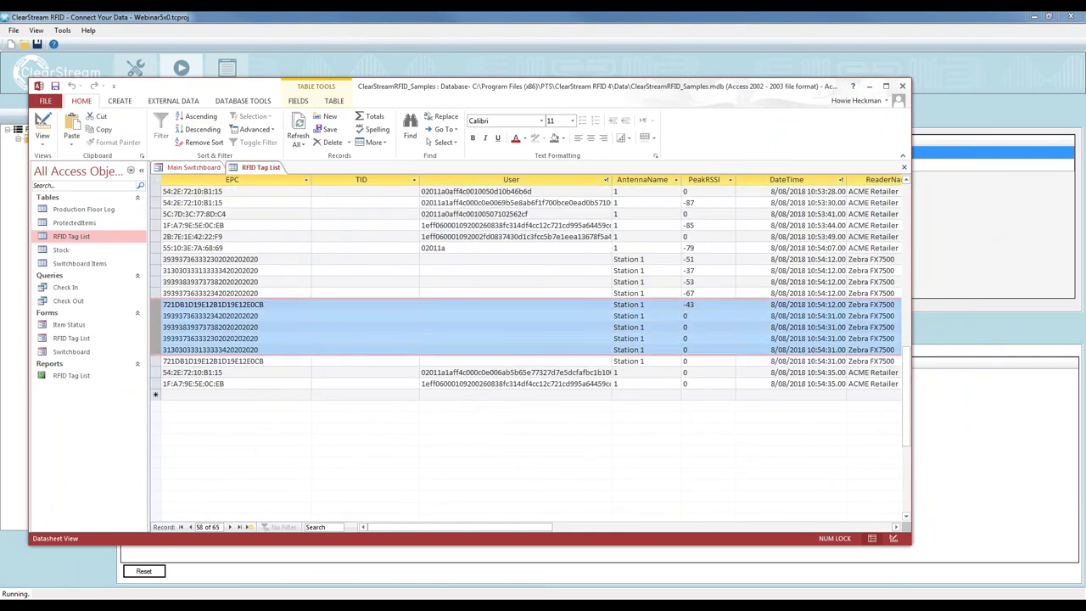
{"action": "left_click_drag", "start_coordinate": [415, 528], "coordinate": [569, 531]}
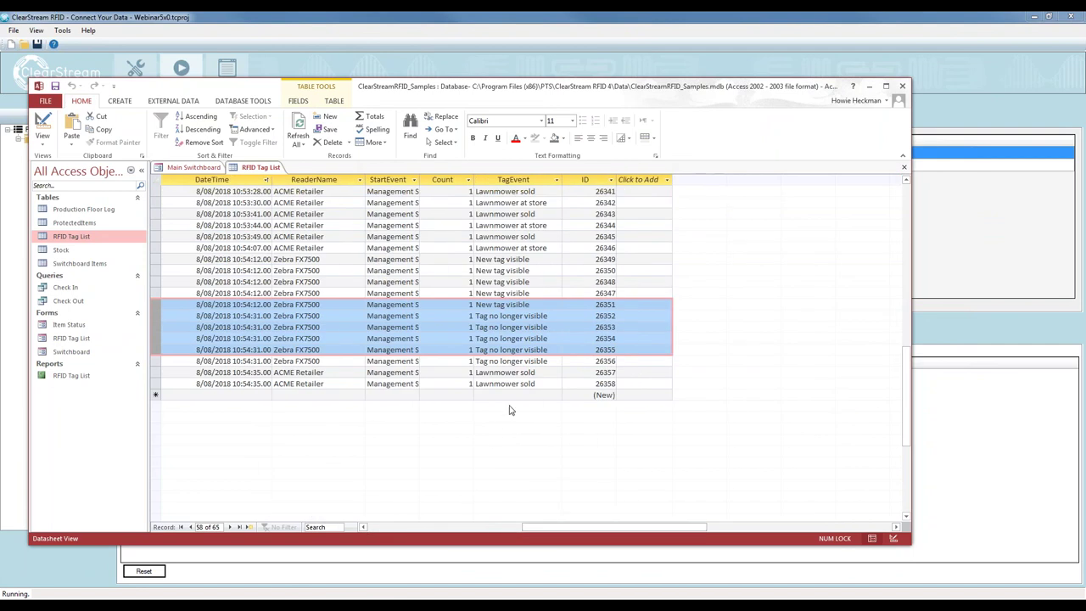
Highlight the 'Lawnmower sold' TagEvents of records 26357 and 26358, then return to ClearStream
{"action": "left_click", "coordinate": [520, 377]}
{"action": "left_click_drag", "start_coordinate": [536, 373], "coordinate": [468, 376]}
{"action": "left_click", "coordinate": [540, 385]}
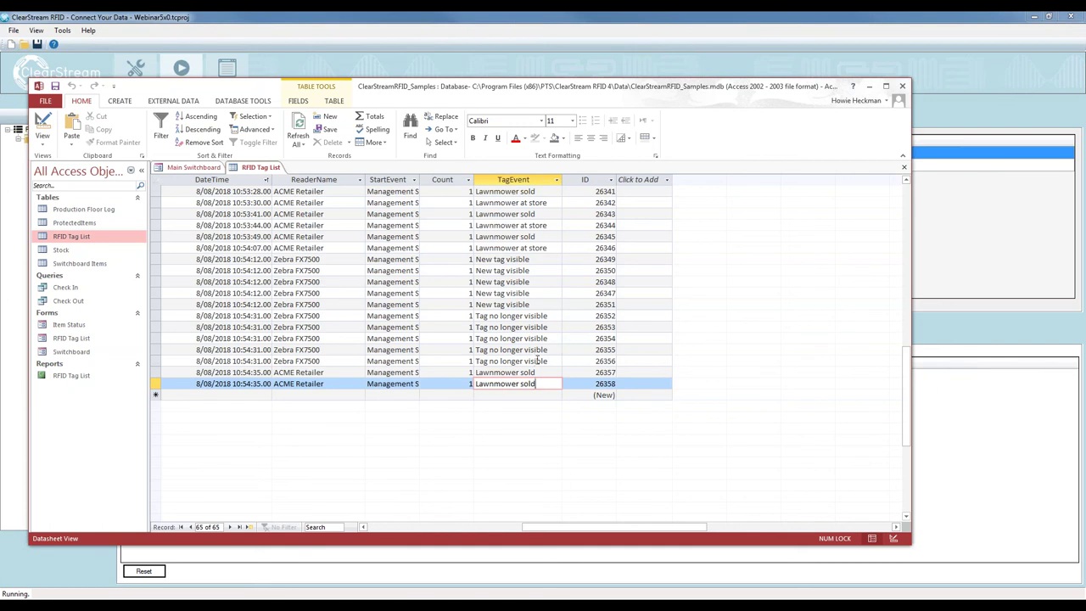
{"action": "left_click_drag", "start_coordinate": [538, 384], "coordinate": [474, 384]}
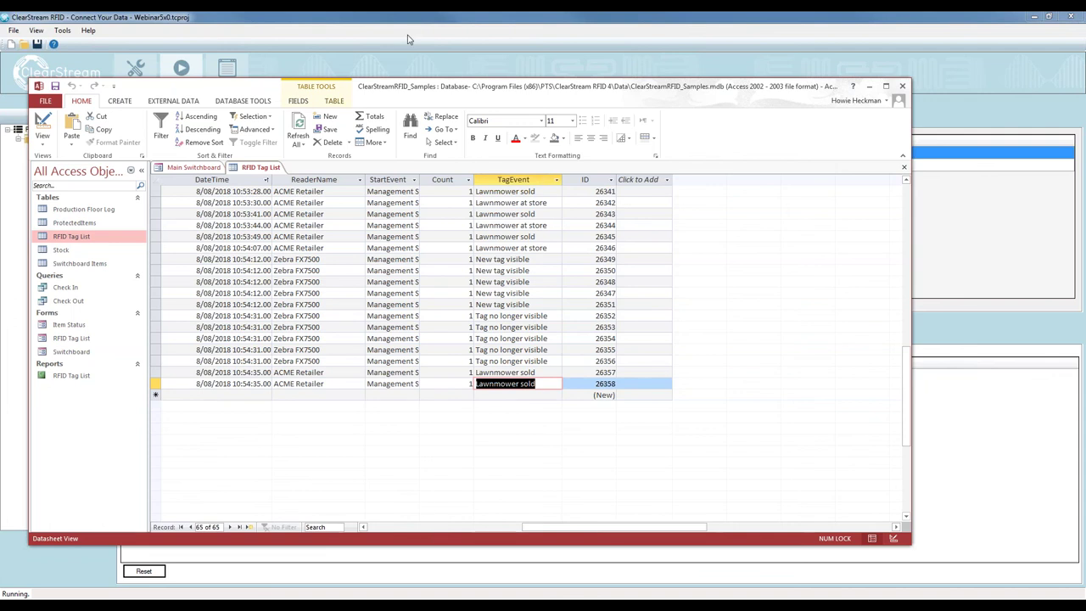
{"action": "left_click", "coordinate": [414, 69]}
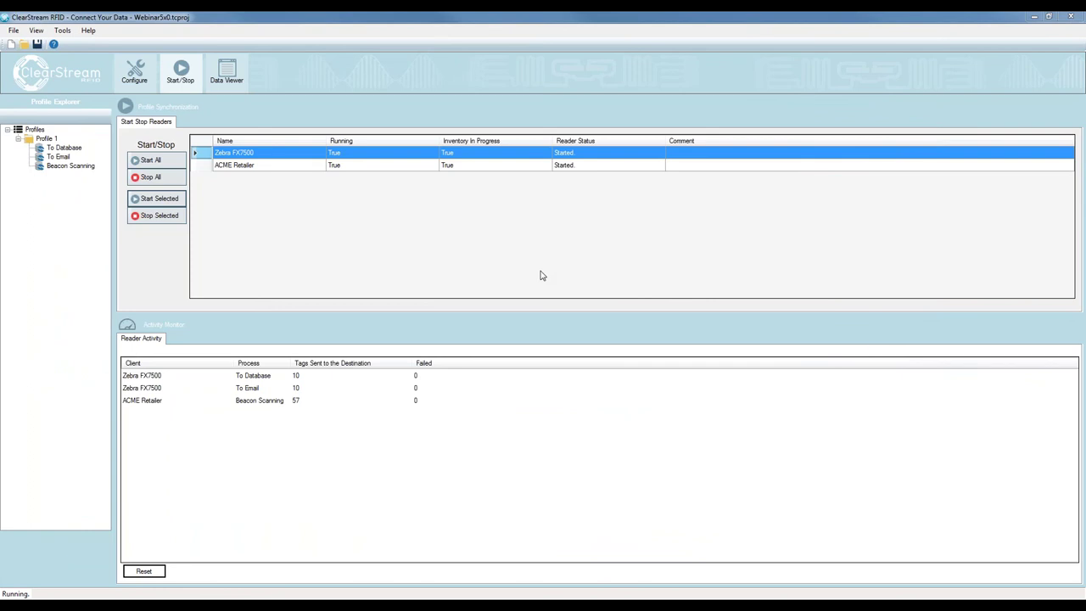
Stop both readers and open the 'Work started at workstation' alert email's JSON tag list
{"action": "left_click", "coordinate": [620, 264]}
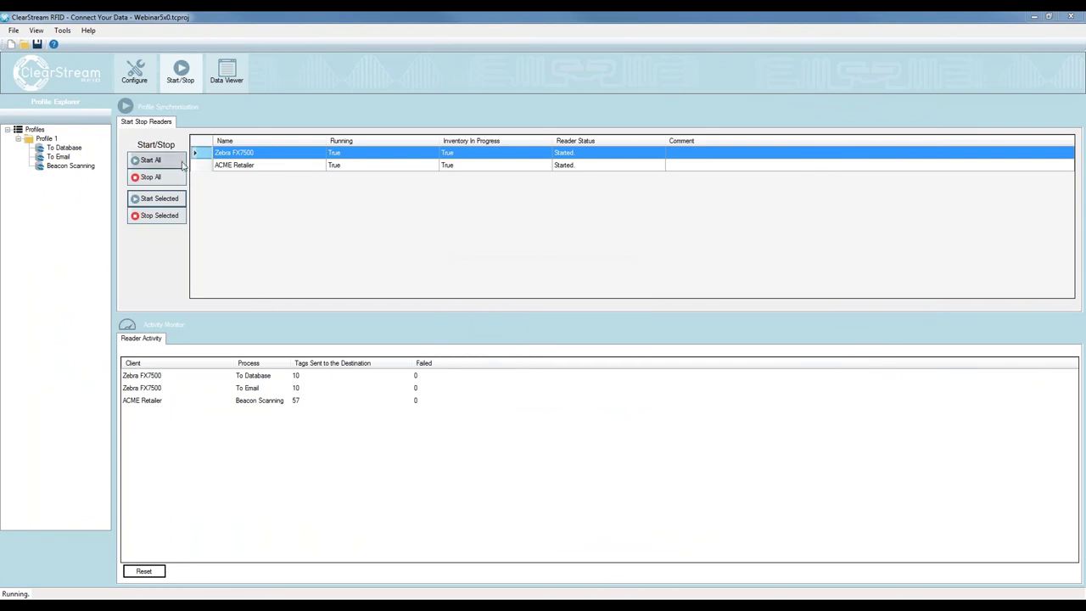
{"action": "left_click", "coordinate": [168, 178]}
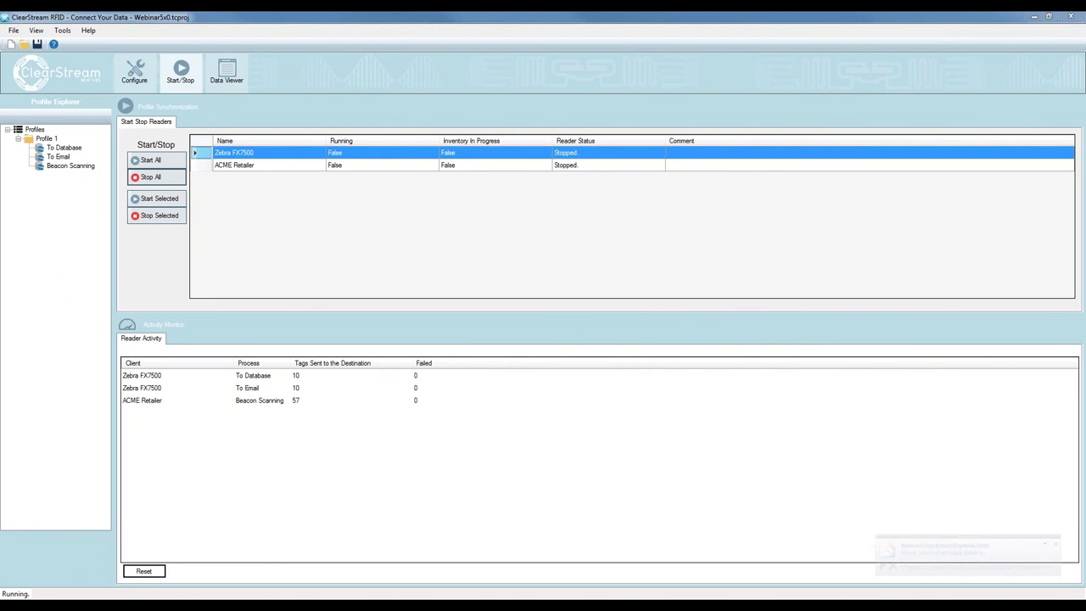
{"action": "left_click", "coordinate": [968, 556]}
{"action": "left_click_drag", "start_coordinate": [552, 48], "coordinate": [457, 41]}
{"action": "left_click_drag", "start_coordinate": [389, 336], "coordinate": [132, 248]}
Highlight lines of the email's JSON tag list, including the third tag's Field1 value
{"action": "left_click", "coordinate": [219, 377]}
{"action": "left_click_drag", "start_coordinate": [131, 356], "coordinate": [132, 222]}
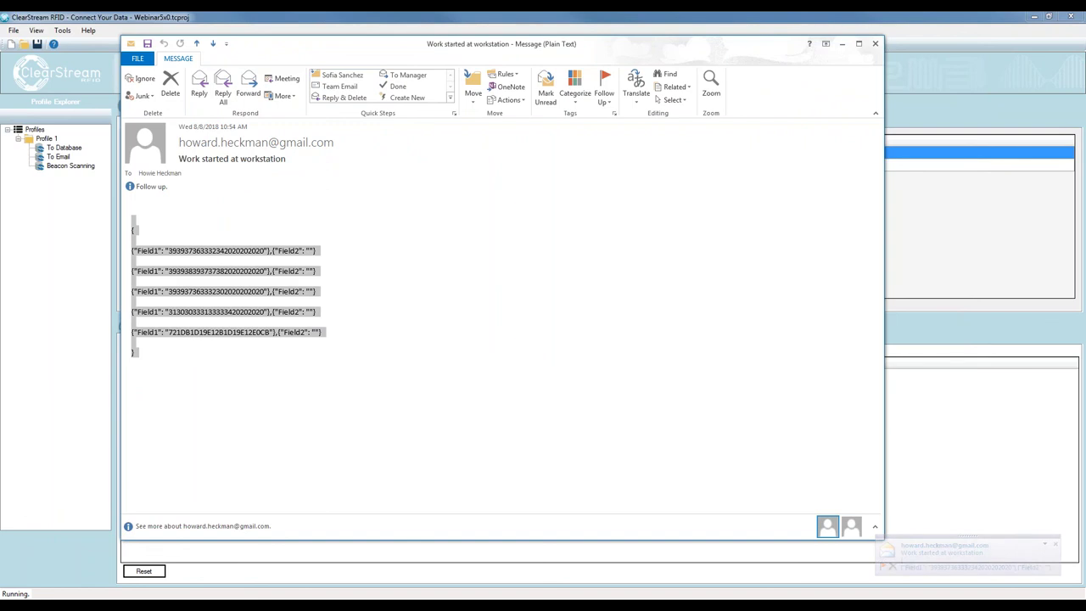
{"action": "left_click", "coordinate": [173, 248]}
{"action": "left_click_drag", "start_coordinate": [245, 250], "coordinate": [264, 268]}
{"action": "left_click", "coordinate": [166, 286]}
{"action": "left_click_drag", "start_coordinate": [168, 291], "coordinate": [265, 291]}
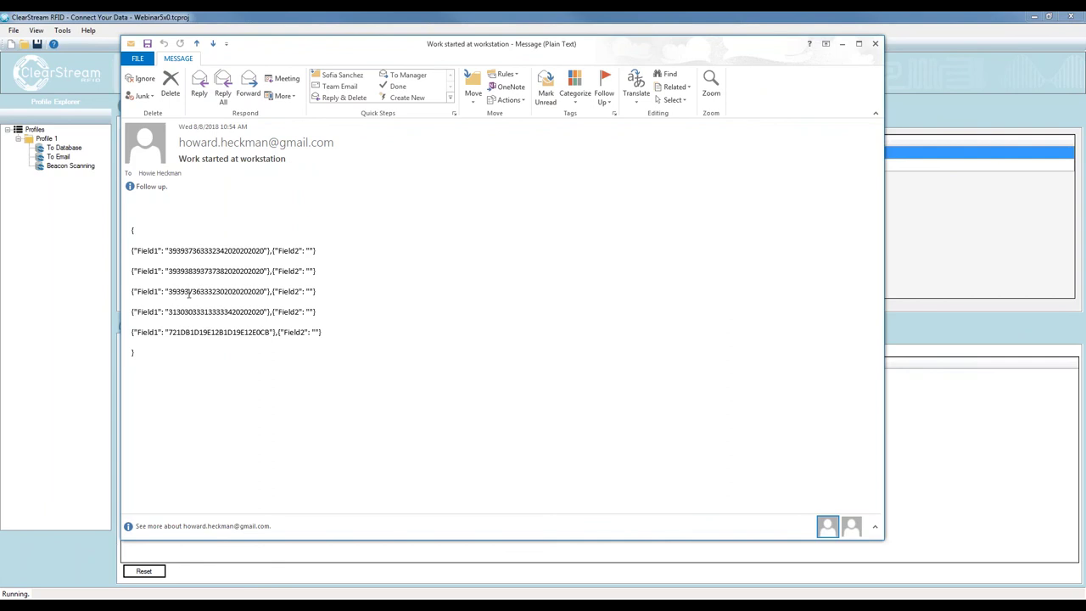
{"action": "left_click", "coordinate": [244, 328]}
{"action": "left_click_drag", "start_coordinate": [300, 354], "coordinate": [131, 331]}
Select the whole email body, then move the Outlook window aside to reveal ClearStream
{"action": "key", "text": "ctrl+a"}
{"action": "left_click", "coordinate": [159, 236]}
{"action": "key", "text": "ctrl+a"}
{"action": "left_click", "coordinate": [653, 303]}
{"action": "left_click_drag", "start_coordinate": [557, 49], "coordinate": [1085, 53]}
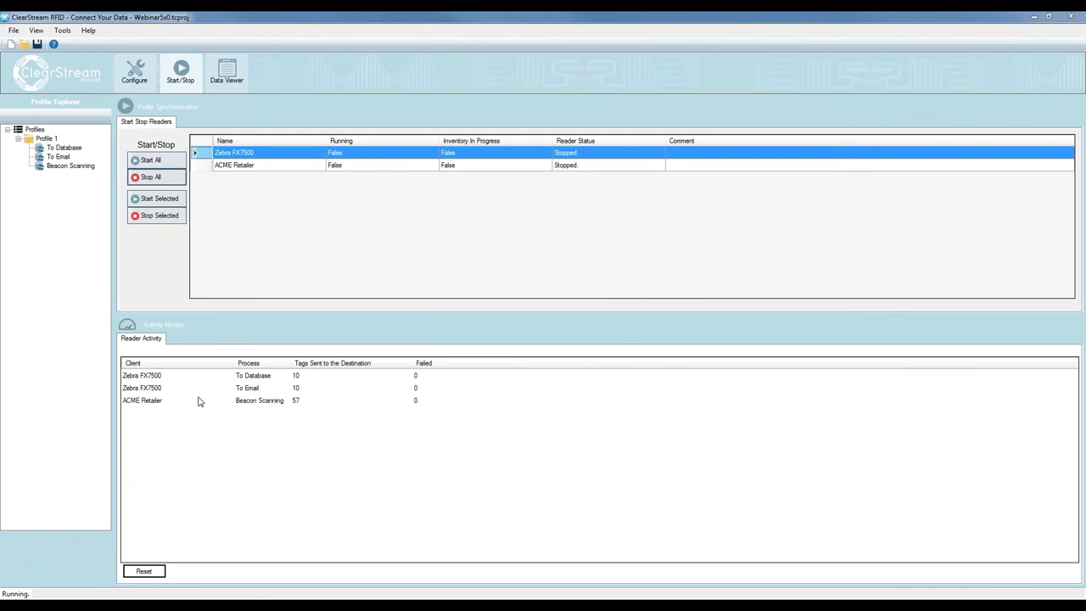
Open the To Database process's reader configuration and keep the Zebra scan mode at Continuous
{"action": "left_click", "coordinate": [136, 71]}
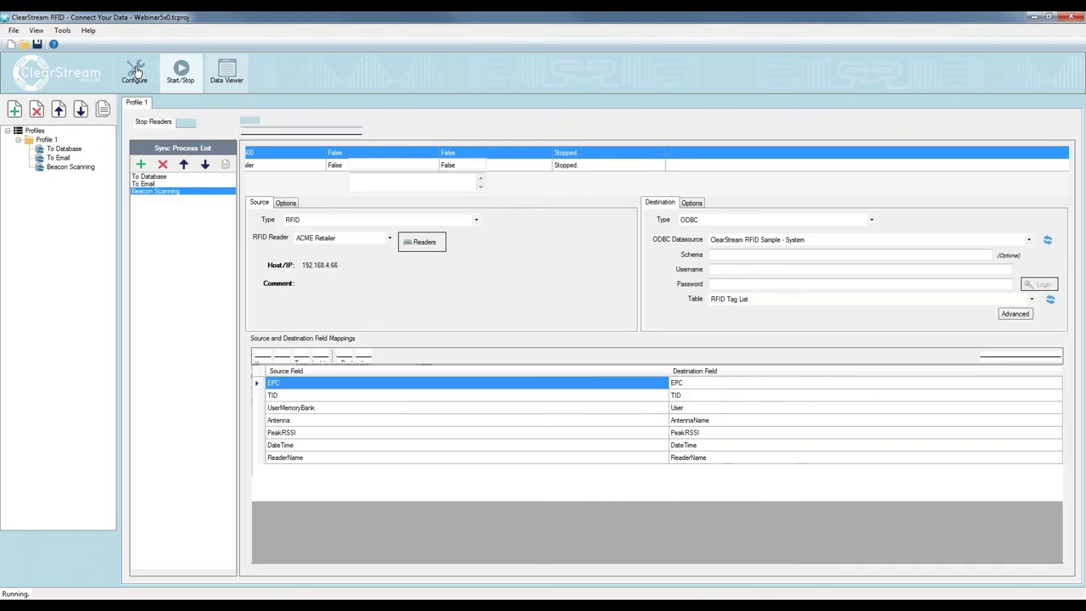
{"action": "left_click", "coordinate": [148, 177]}
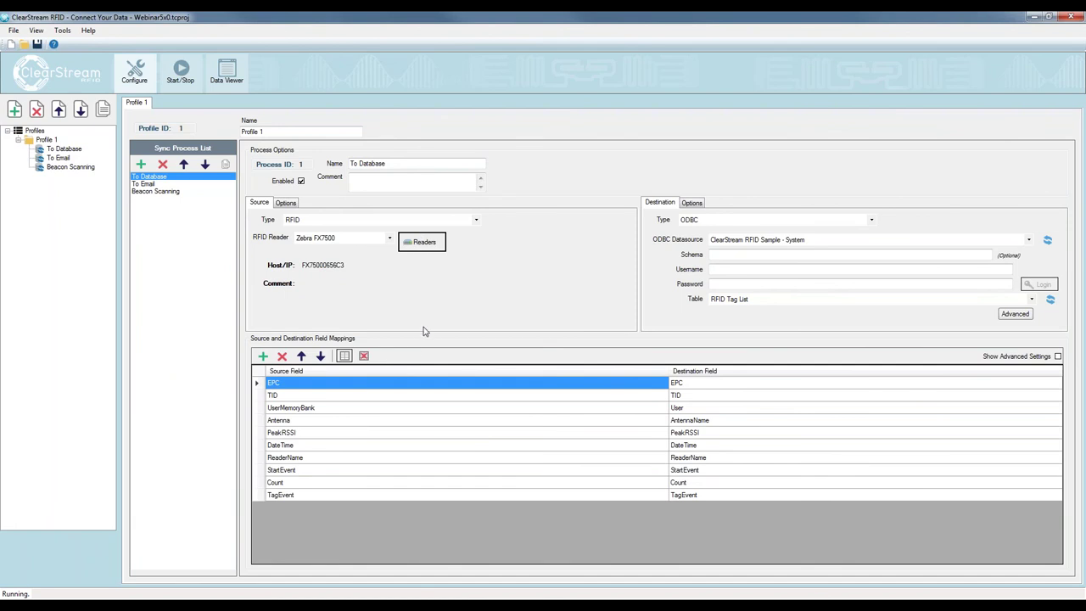
{"action": "left_click", "coordinate": [422, 241]}
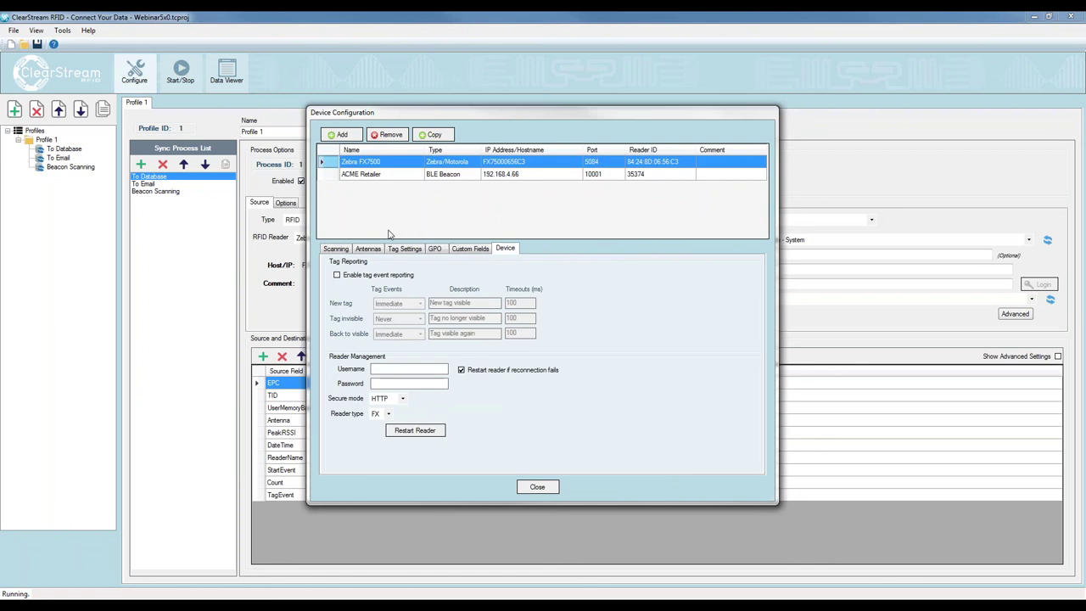
{"action": "left_click", "coordinate": [340, 249]}
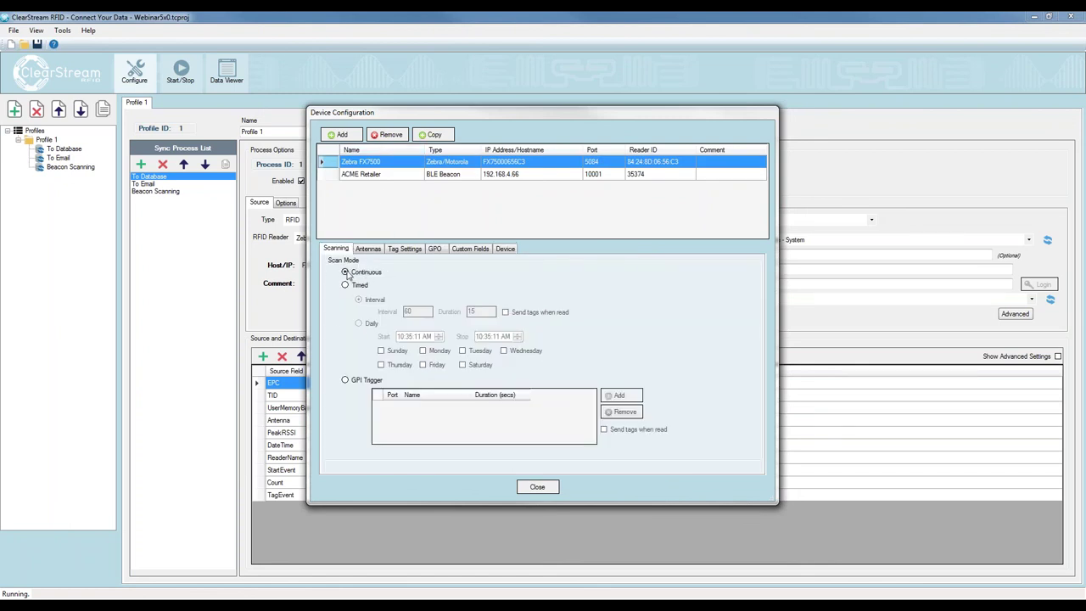
{"action": "left_click", "coordinate": [359, 286]}
{"action": "left_click", "coordinate": [345, 272]}
Review the Station 1 antenna power, leaving it at 20, and view Tag Settings
{"action": "left_click", "coordinate": [368, 248]}
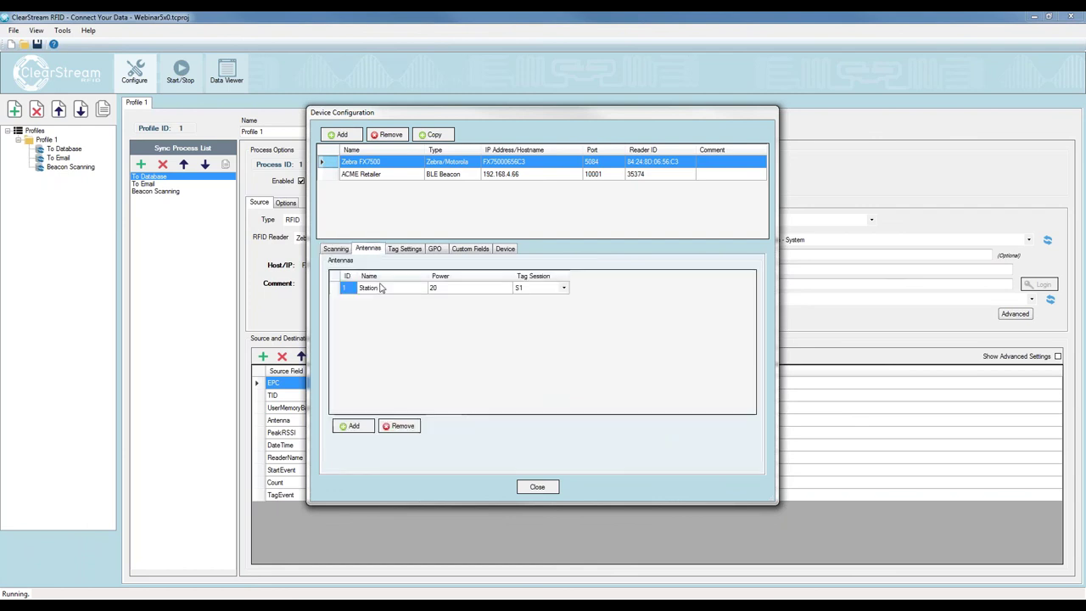
{"action": "left_click", "coordinate": [437, 291]}
{"action": "left_click", "coordinate": [442, 289]}
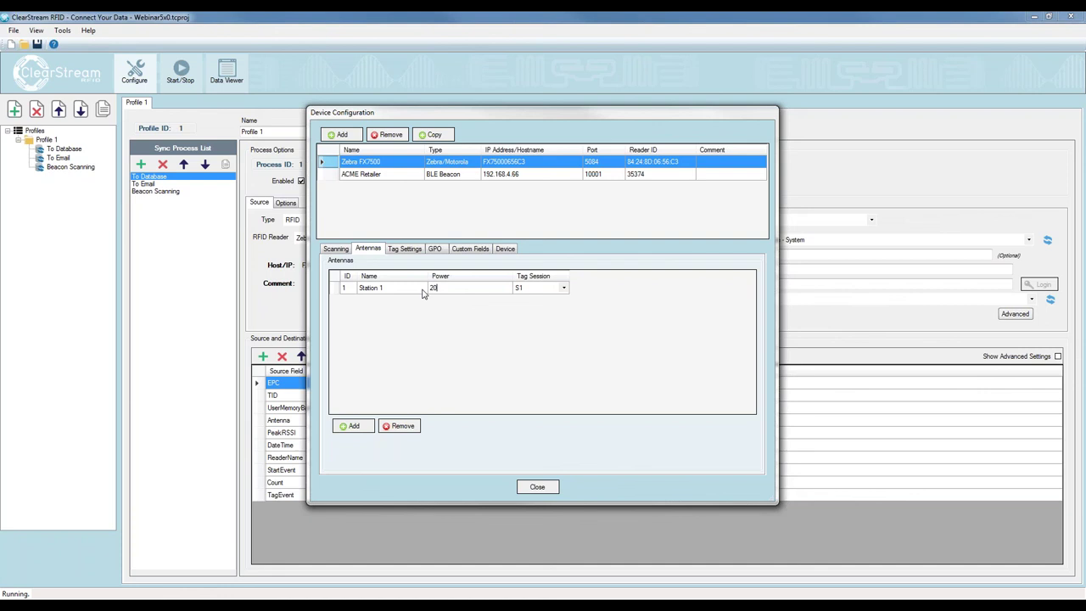
{"action": "left_click", "coordinate": [384, 293]}
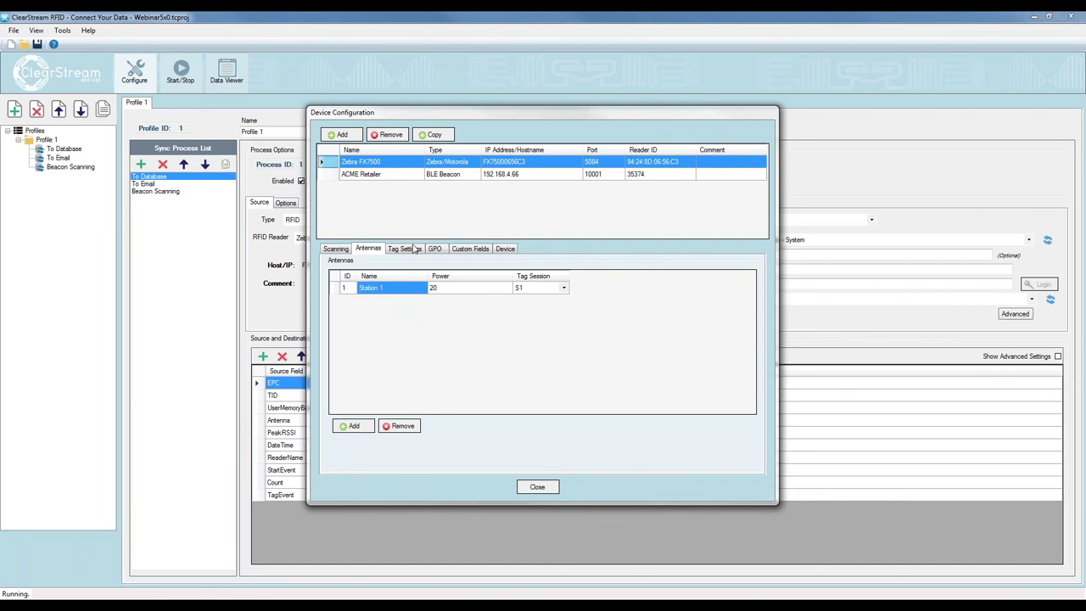
{"action": "left_click", "coordinate": [413, 248]}
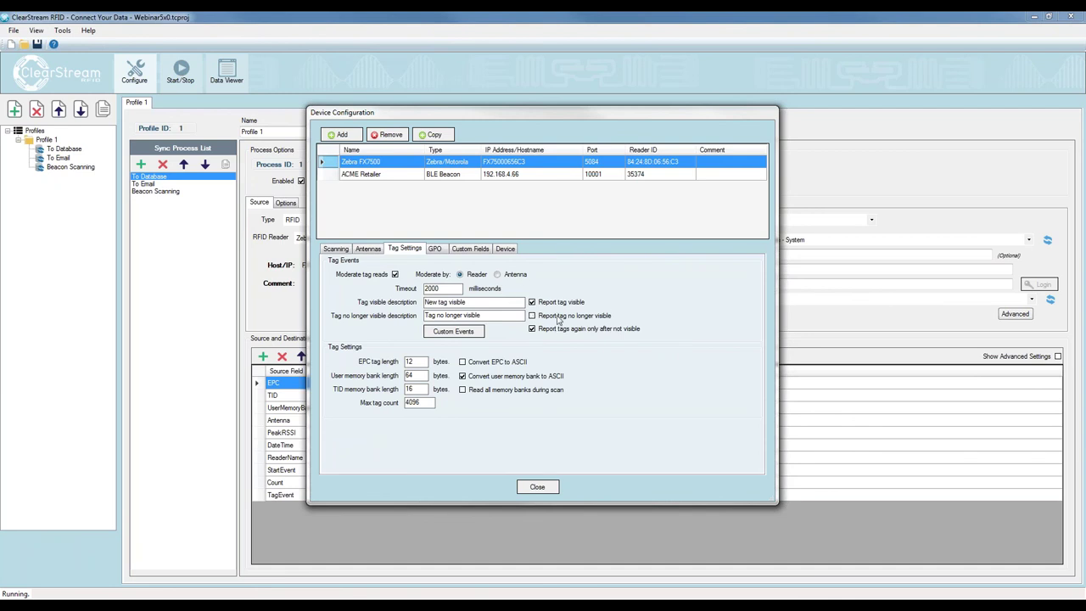
Enable 'Report tag no longer visible' and add then remove a GPO output on port 1
{"action": "left_click", "coordinate": [532, 316]}
{"action": "left_click", "coordinate": [435, 248]}
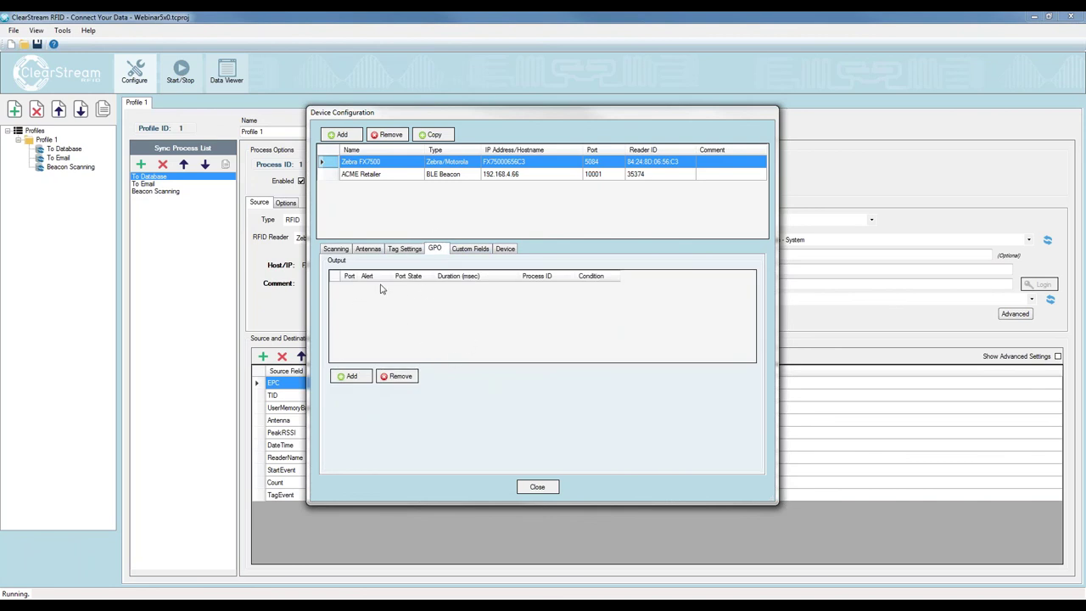
{"action": "left_click", "coordinate": [351, 376]}
{"action": "left_click_drag", "start_coordinate": [391, 276], "coordinate": [450, 273]}
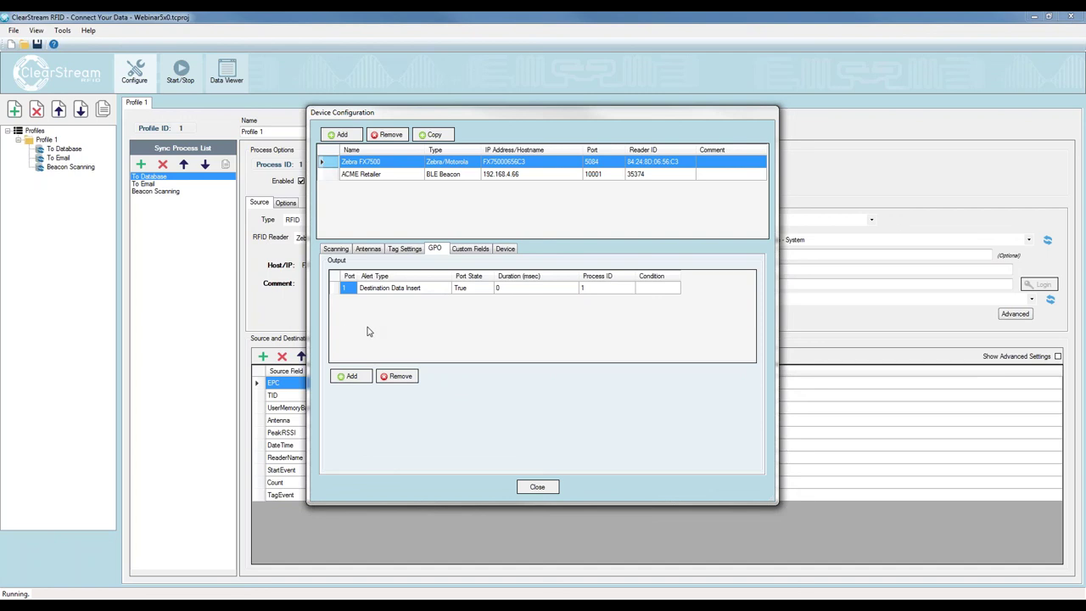
{"action": "left_click", "coordinate": [335, 292]}
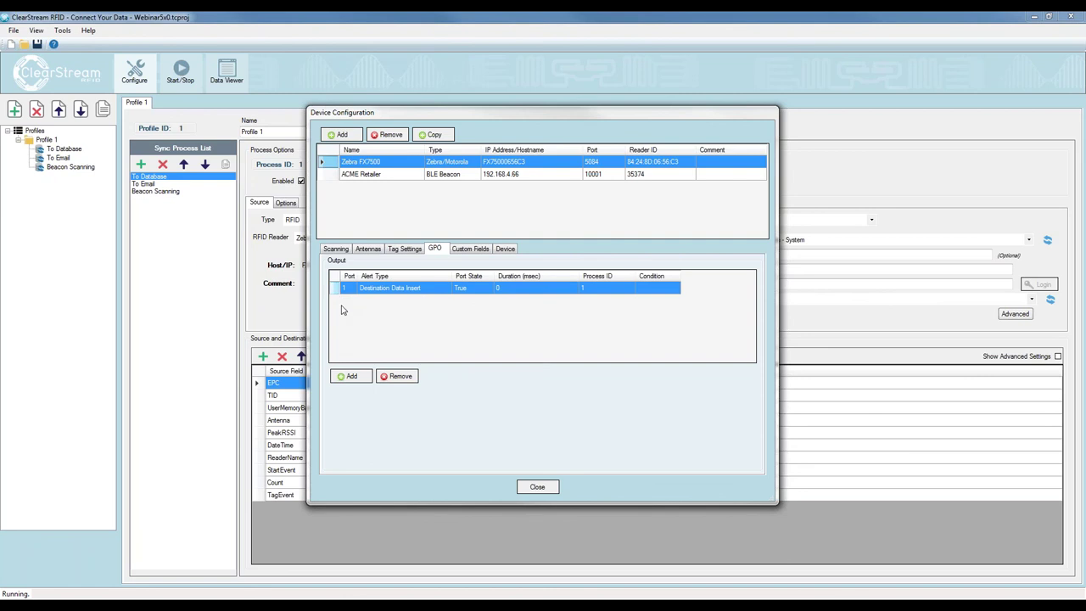
{"action": "left_click", "coordinate": [396, 376]}
View the reader's Custom Fields and Device settings, moving the dialog aside and back
{"action": "left_click", "coordinate": [470, 250]}
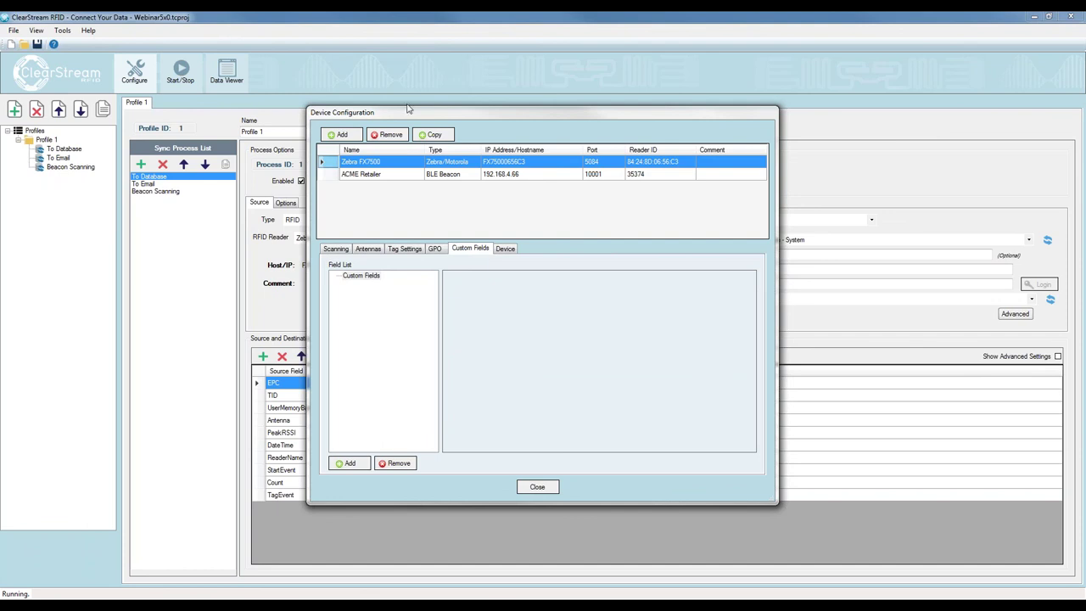
{"action": "left_click_drag", "start_coordinate": [469, 117], "coordinate": [675, 114]}
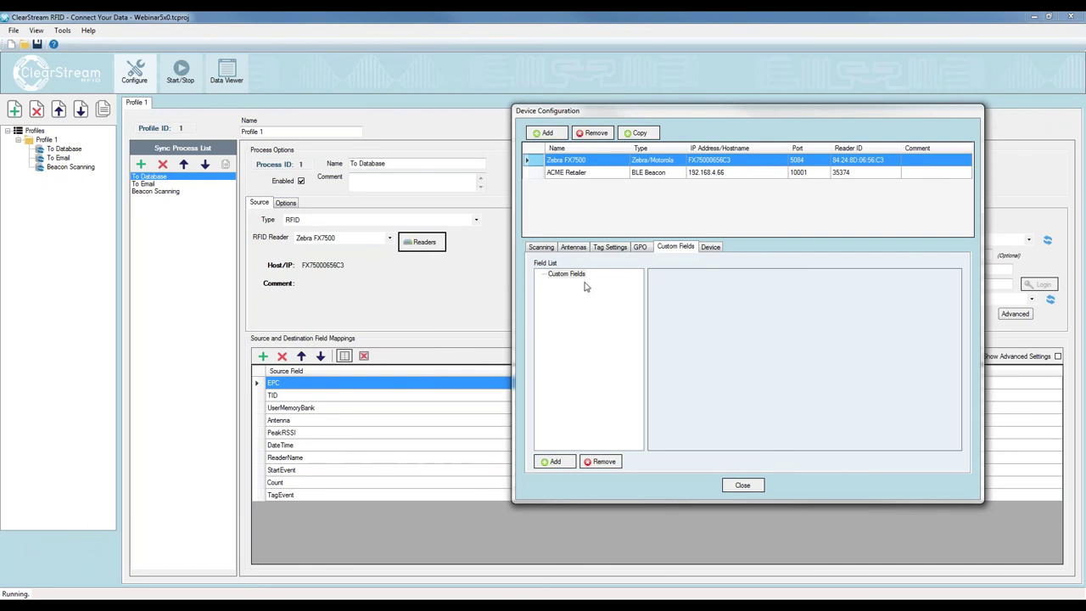
{"action": "left_click_drag", "start_coordinate": [677, 114], "coordinate": [507, 147]}
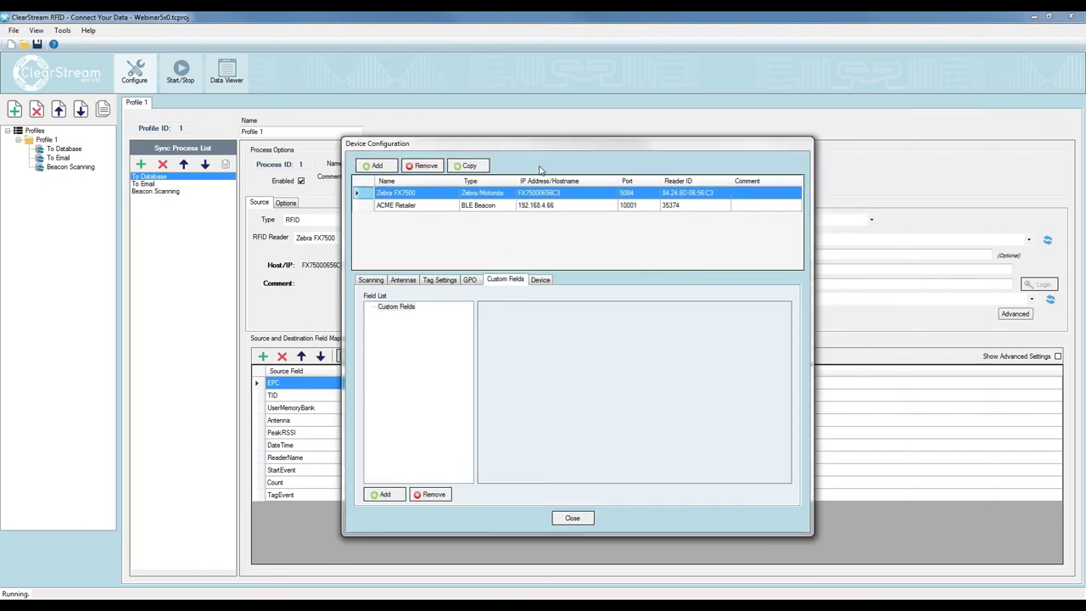
{"action": "left_click", "coordinate": [546, 281]}
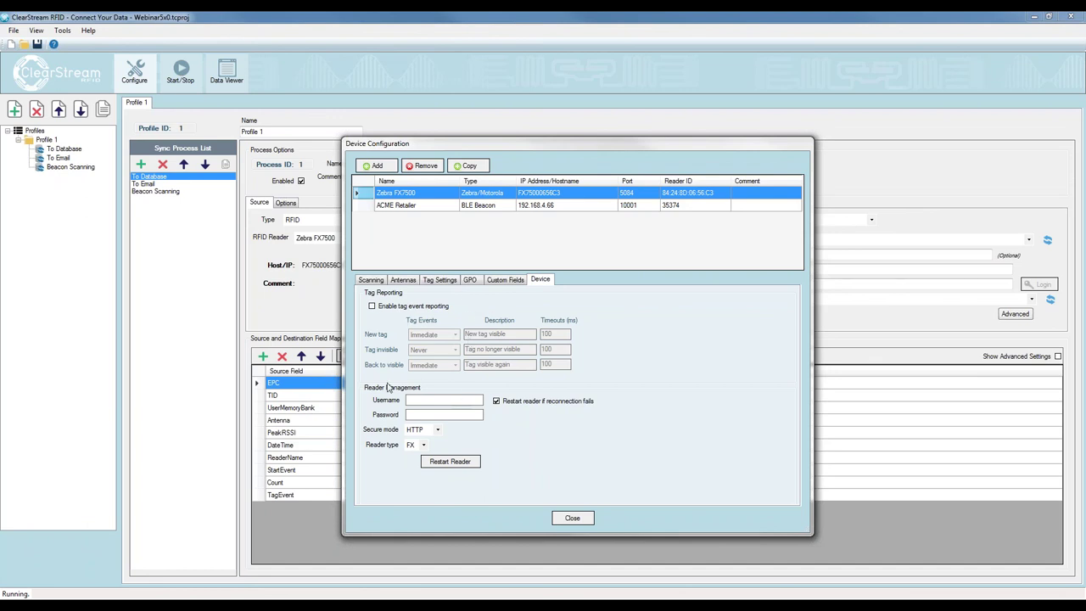
Review the ACME Retailer beacon's device settings (port 10002) and tag settings, then close configuration
{"action": "left_click", "coordinate": [446, 208]}
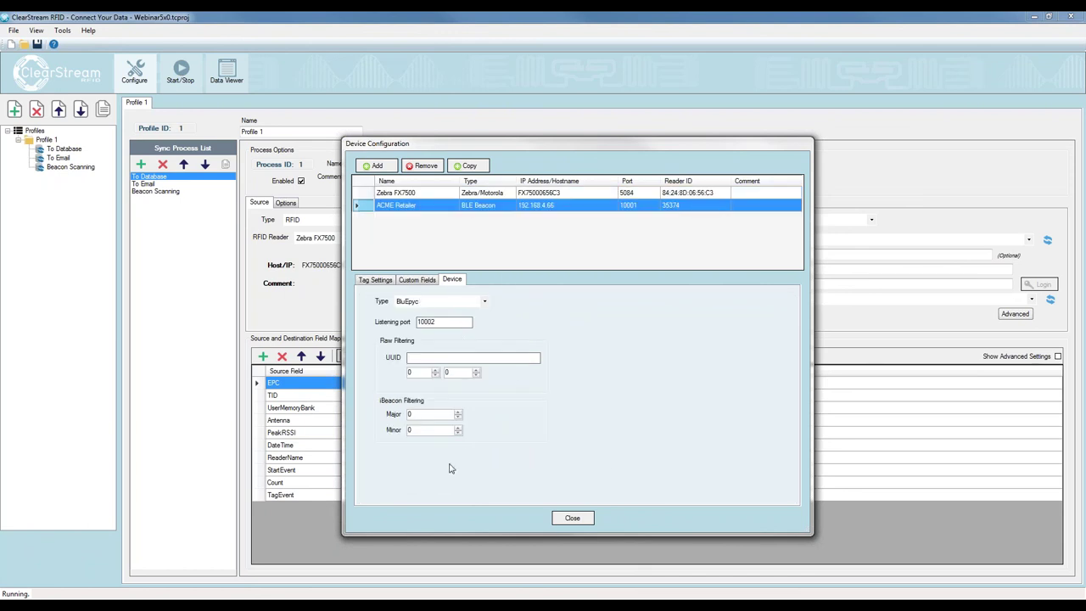
{"action": "double_click", "coordinate": [442, 321]}
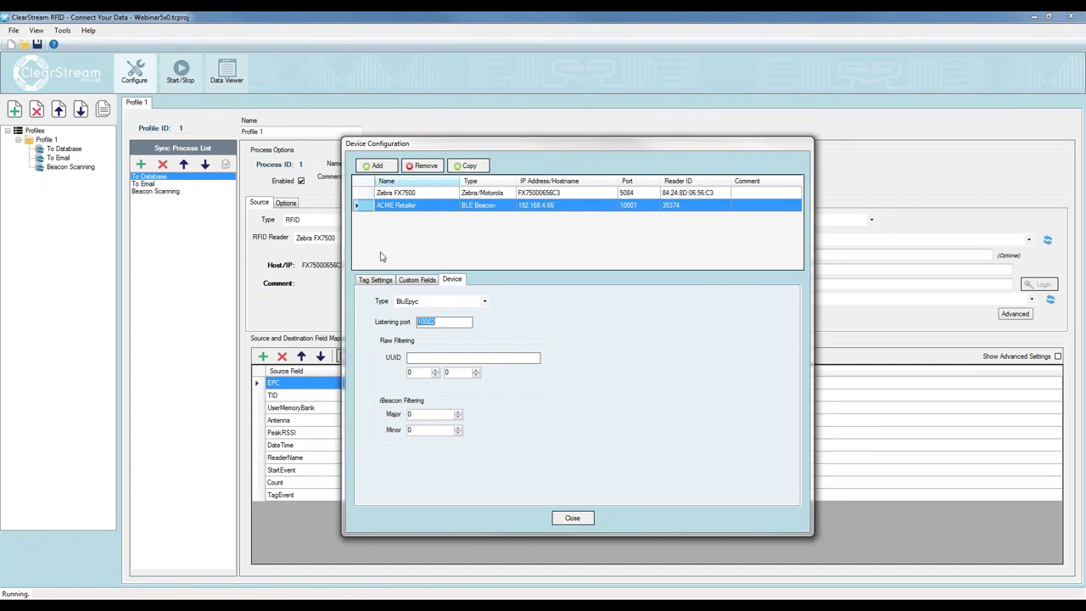
{"action": "left_click", "coordinate": [379, 281]}
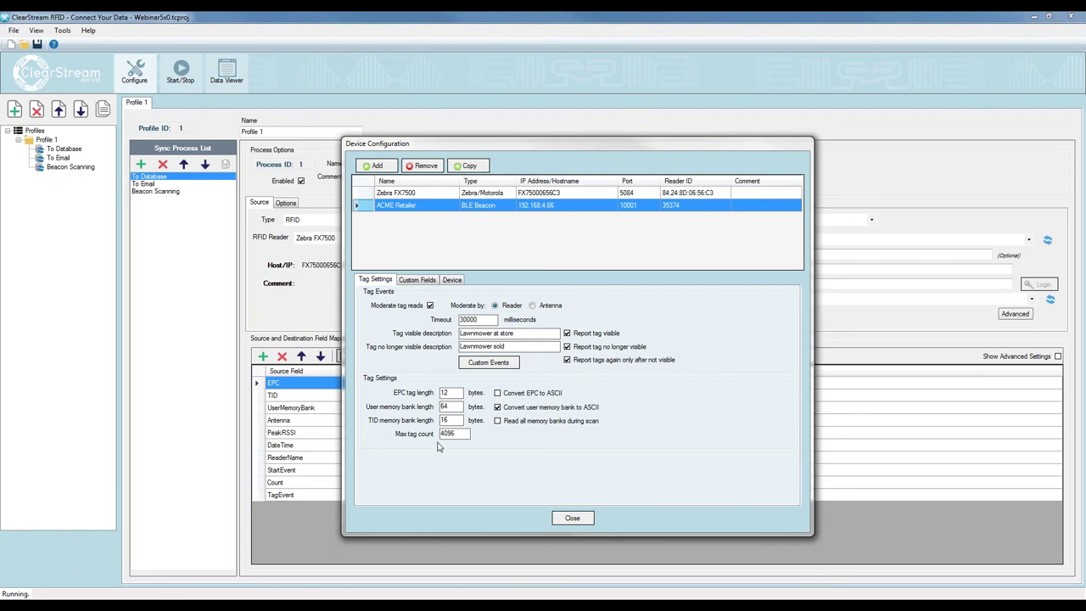
{"action": "left_click", "coordinate": [572, 519]}
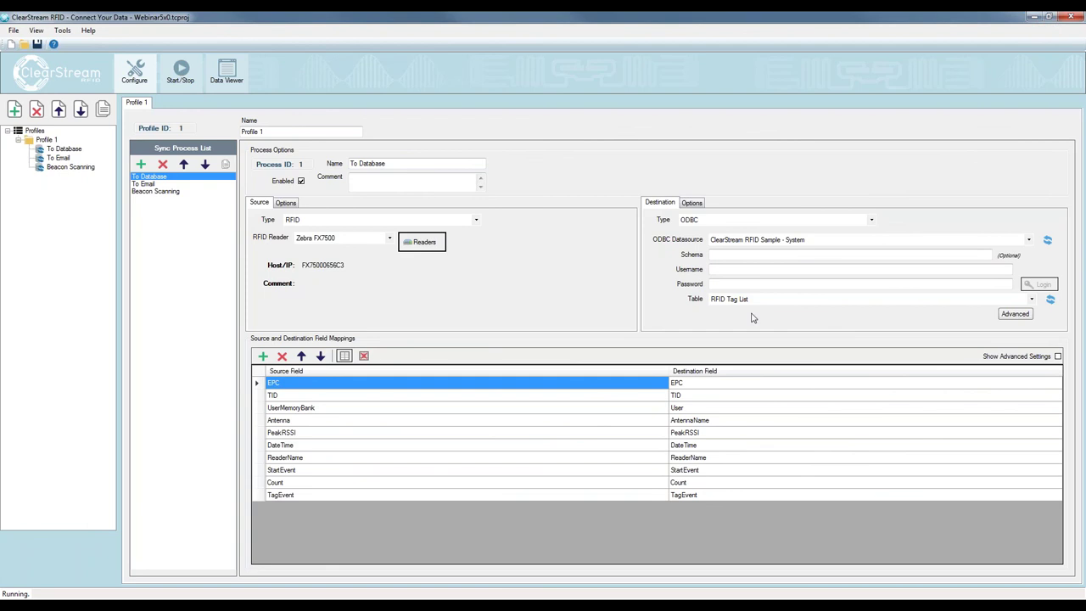
Open and dismiss the PowerPoint presenter display options on the Live Demo slide
{"action": "mouse_move", "coordinate": [471, 606]}
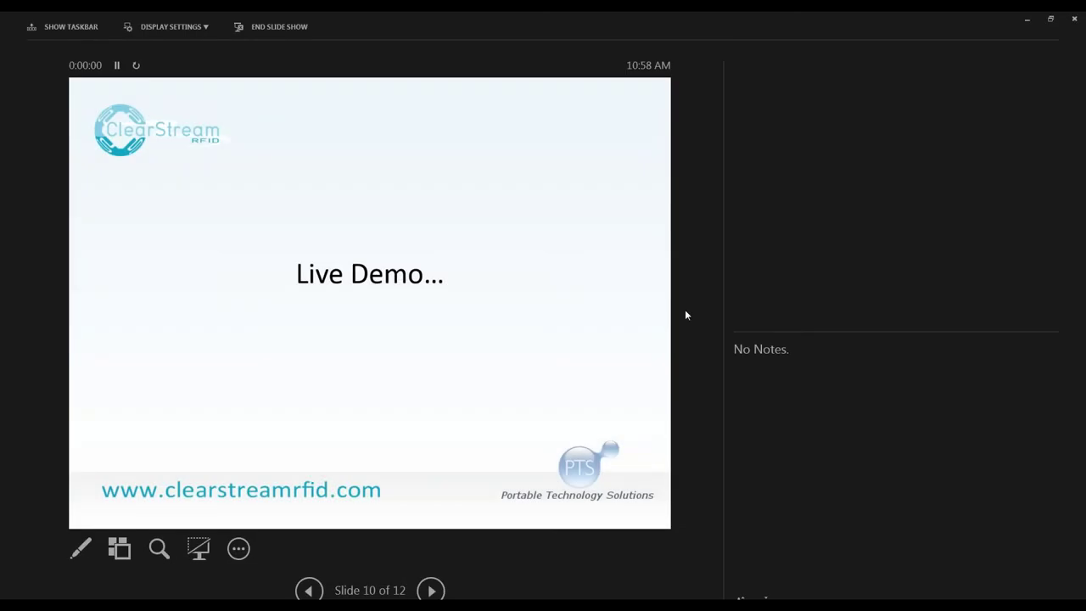
{"action": "left_click", "coordinate": [200, 26]}
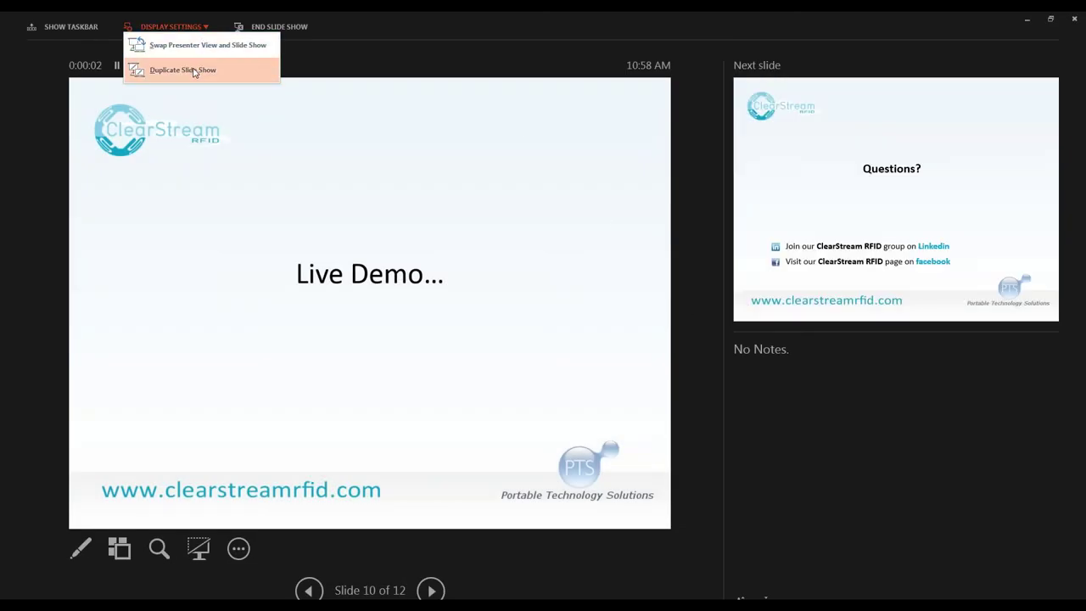
{"action": "left_click", "coordinate": [195, 51]}
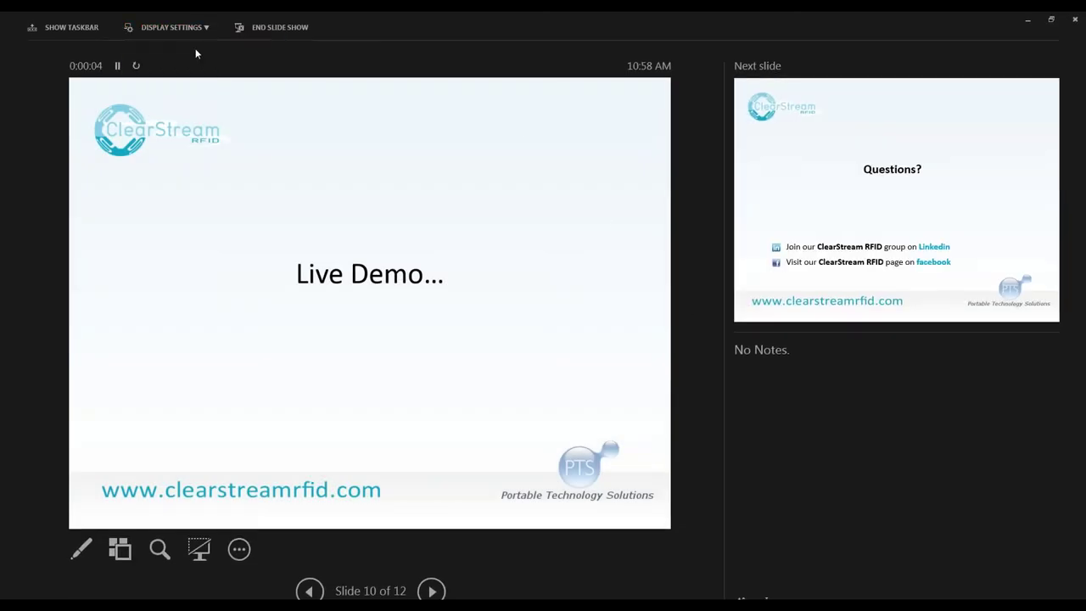
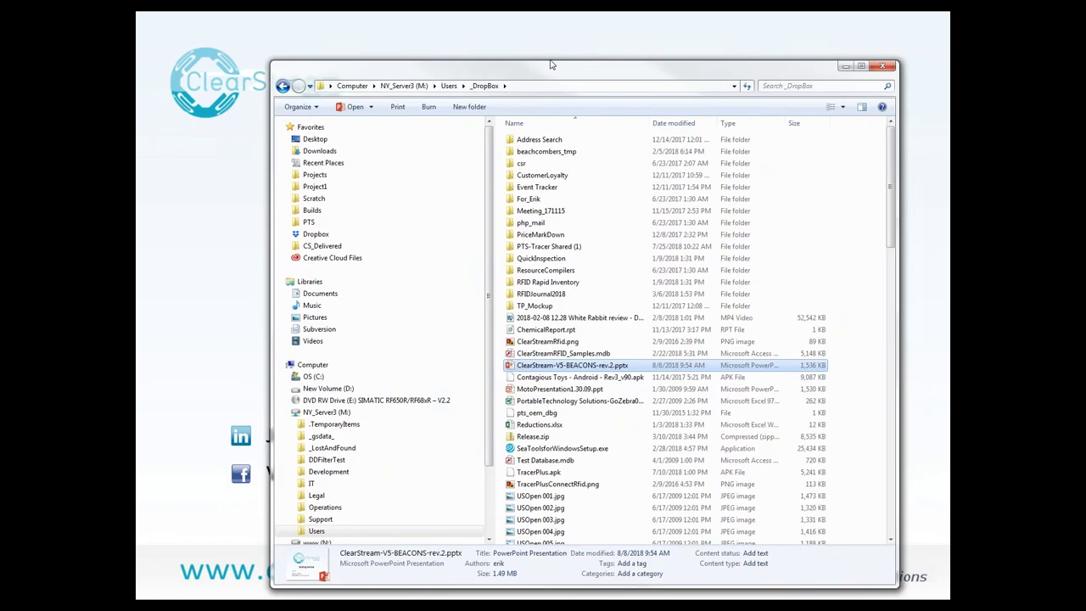
Browse to C:\Program Files (x86)\PTS\ClearStream RFID 4\Data to view the database files
{"action": "left_click", "coordinate": [230, 356]}
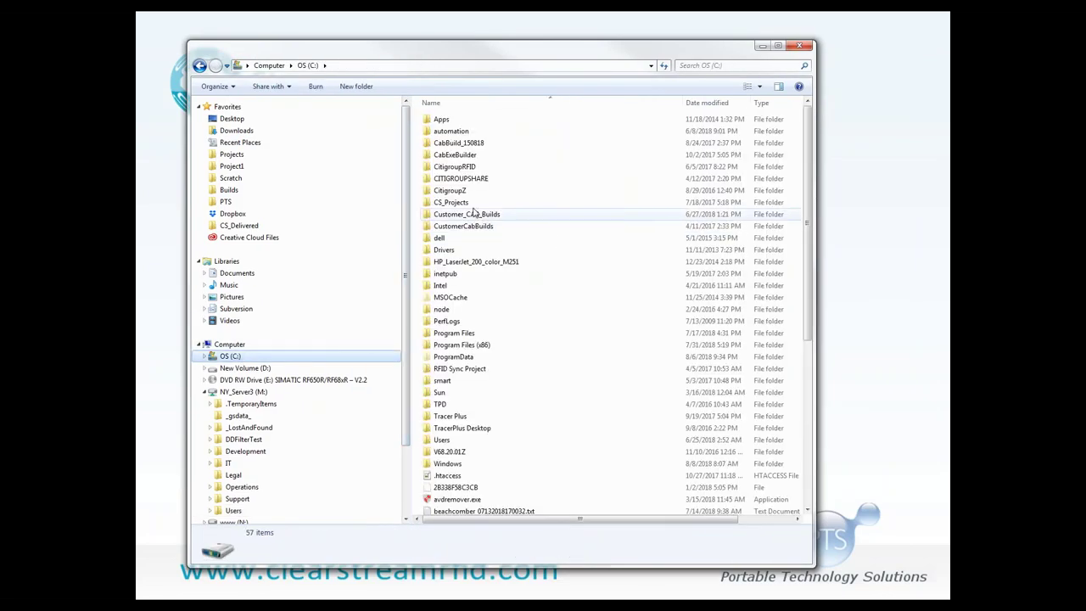
{"action": "left_click", "coordinate": [485, 346]}
{"action": "double_click", "coordinate": [485, 346]}
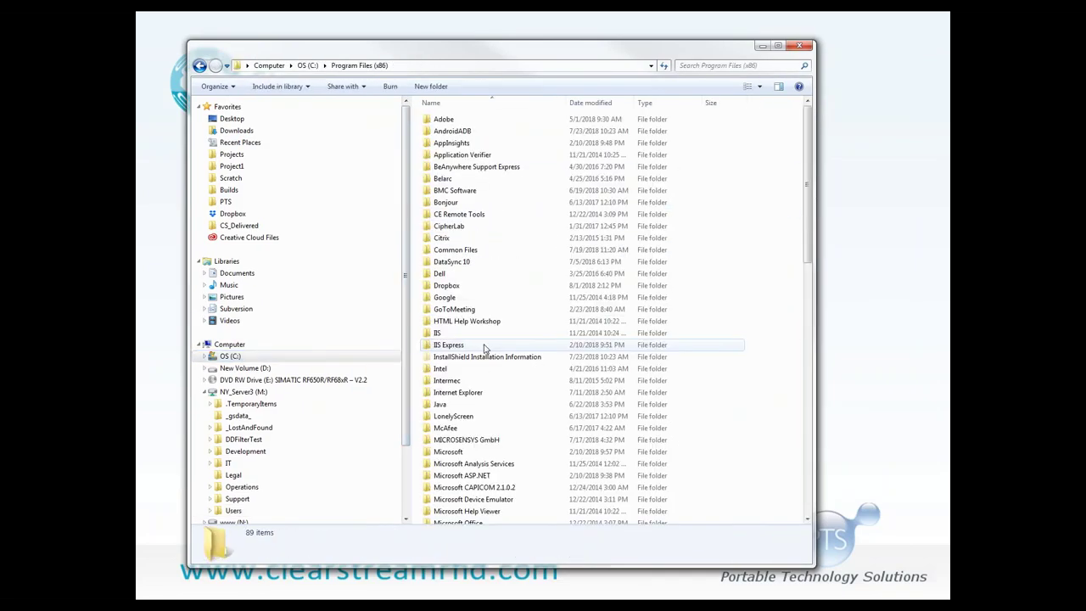
{"action": "scroll", "coordinate": [509, 310], "scroll_direction": "down", "scroll_amount": 10}
{"action": "double_click", "coordinate": [440, 304]}
{"action": "double_click", "coordinate": [443, 132]}
{"action": "double_click", "coordinate": [440, 132]}
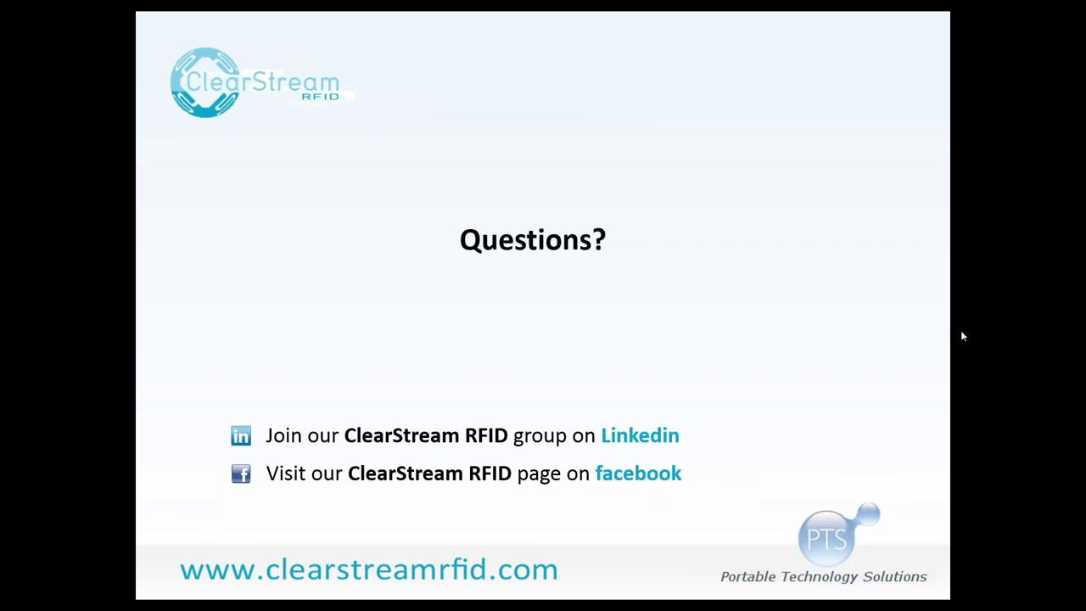
Switch to ClearStream RFID and show the Source filtering options for the To Database process
{"action": "key", "text": "alt+Tab"}
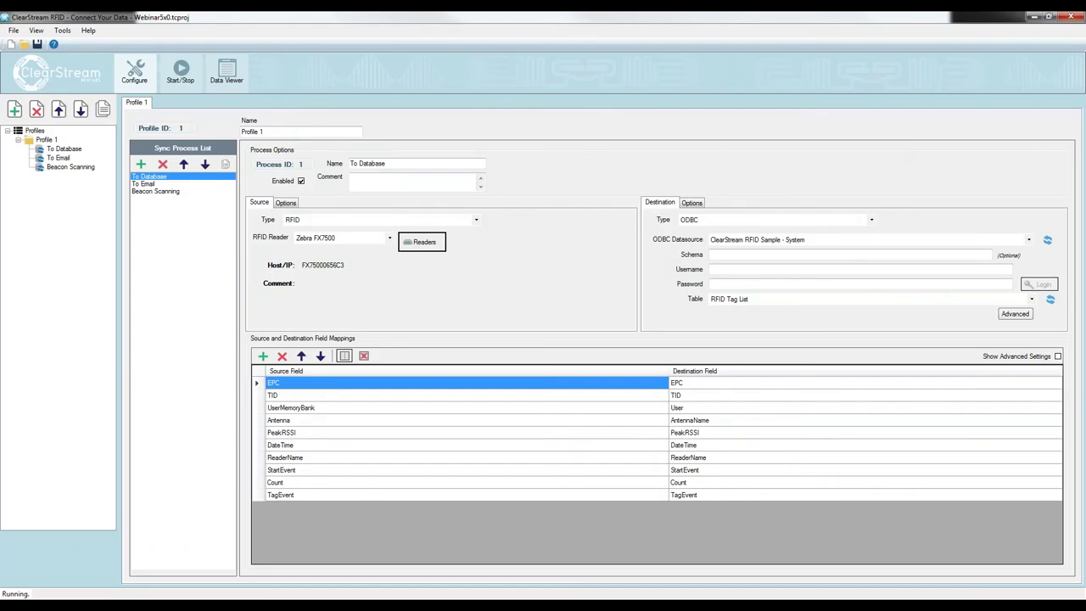
{"action": "left_click", "coordinate": [148, 183]}
{"action": "left_click", "coordinate": [153, 176]}
{"action": "left_click", "coordinate": [285, 207]}
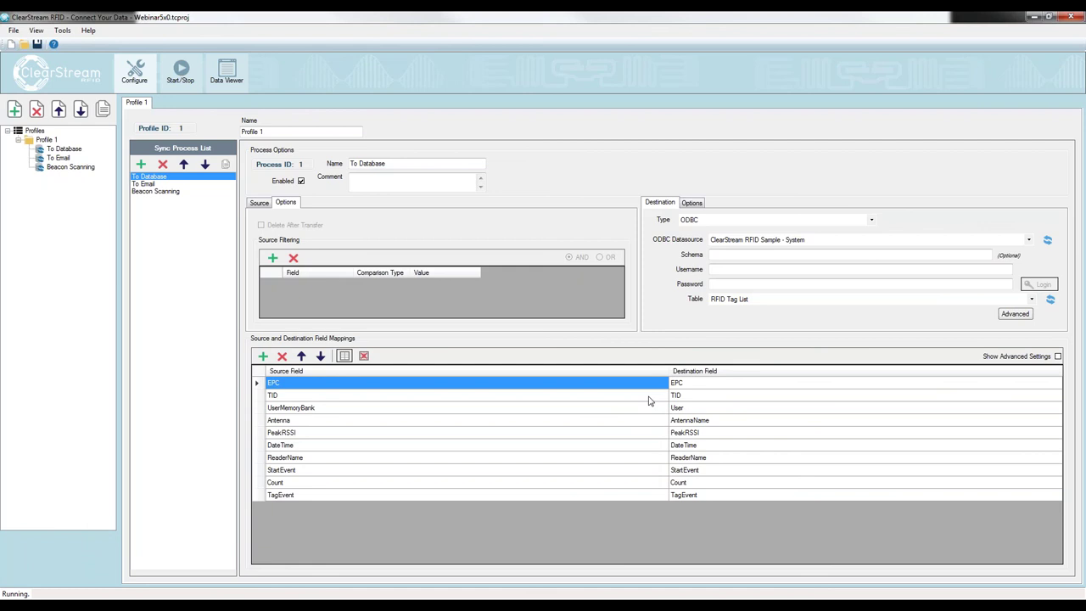
Add a source filter on the Antenna field to the To Database process
{"action": "left_click", "coordinate": [273, 257]}
{"action": "left_click", "coordinate": [327, 286]}
{"action": "left_click", "coordinate": [321, 316]}
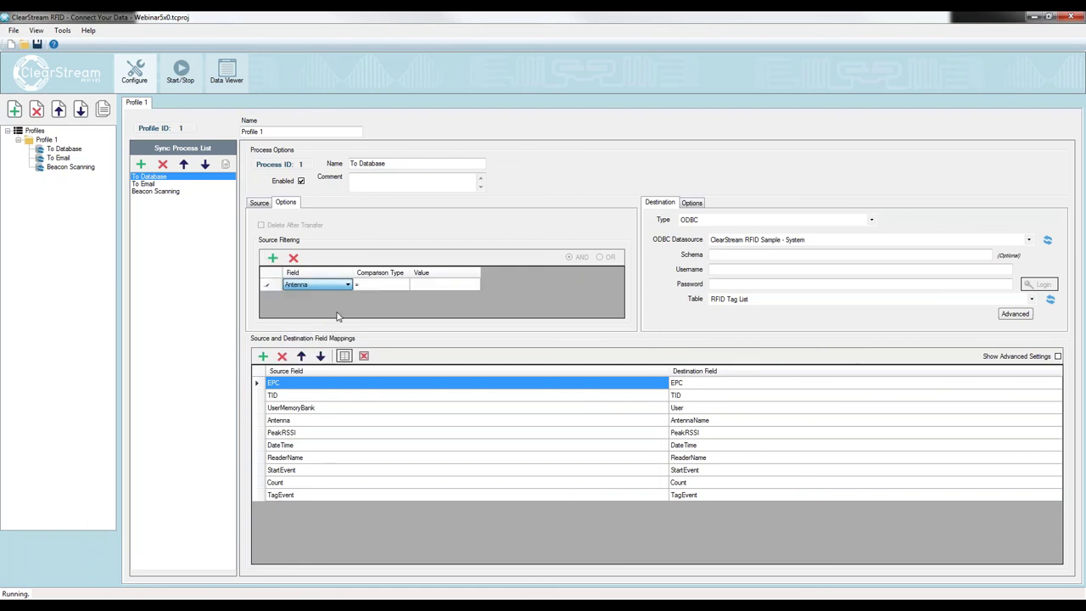
Add an Antenna source filter with its value to the To Email process, then recheck both processes
{"action": "left_click", "coordinate": [159, 185]}
{"action": "left_click", "coordinate": [286, 203]}
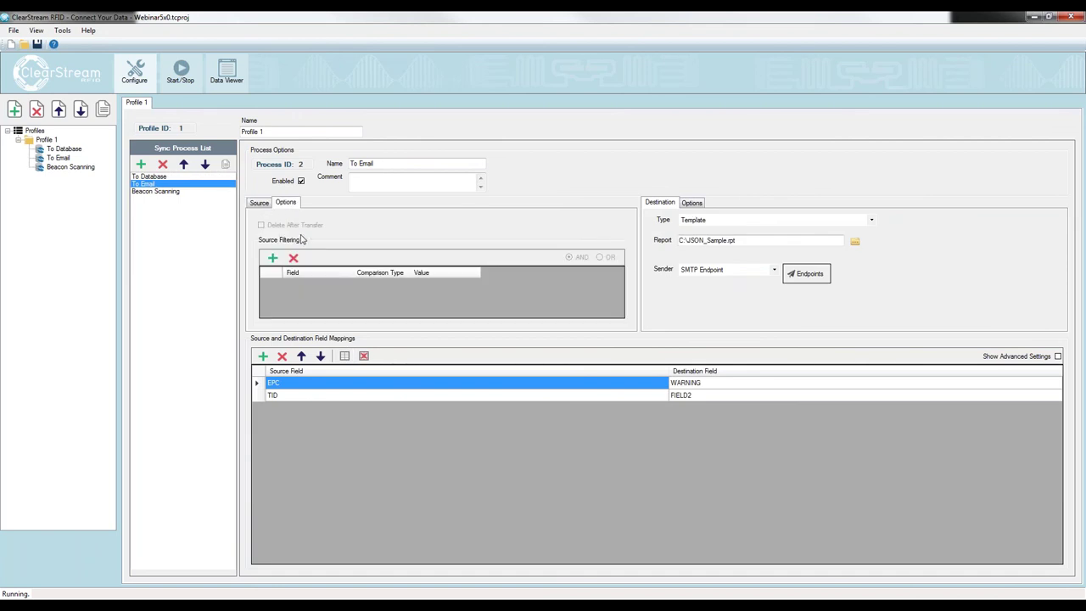
{"action": "left_click", "coordinate": [273, 257]}
{"action": "left_click", "coordinate": [337, 290]}
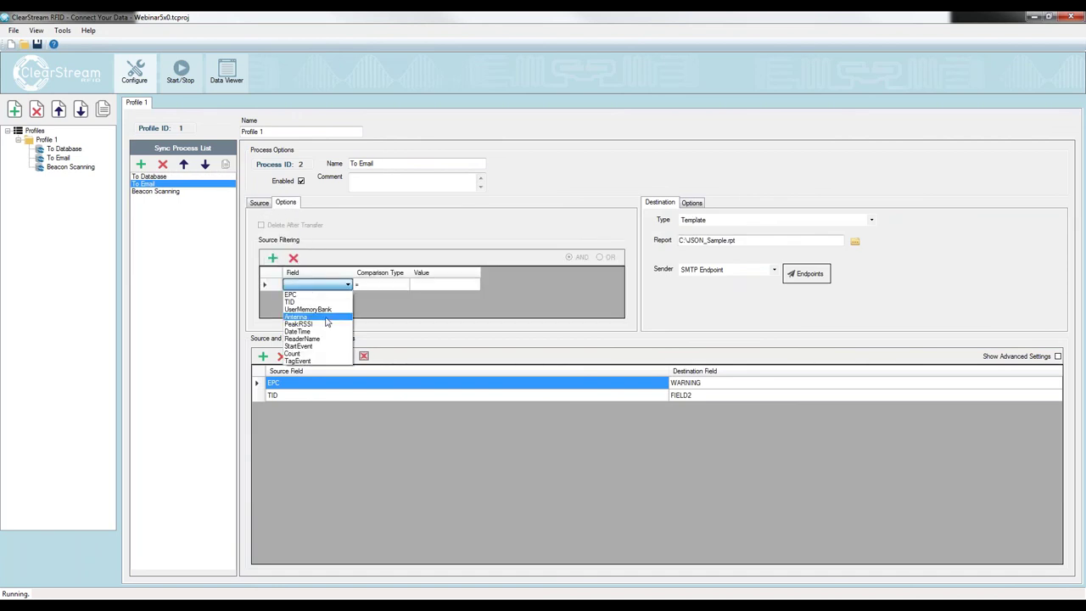
{"action": "left_click", "coordinate": [330, 322]}
{"action": "left_click", "coordinate": [421, 285]}
{"action": "type", "text": "1"}
{"action": "left_click", "coordinate": [149, 177]}
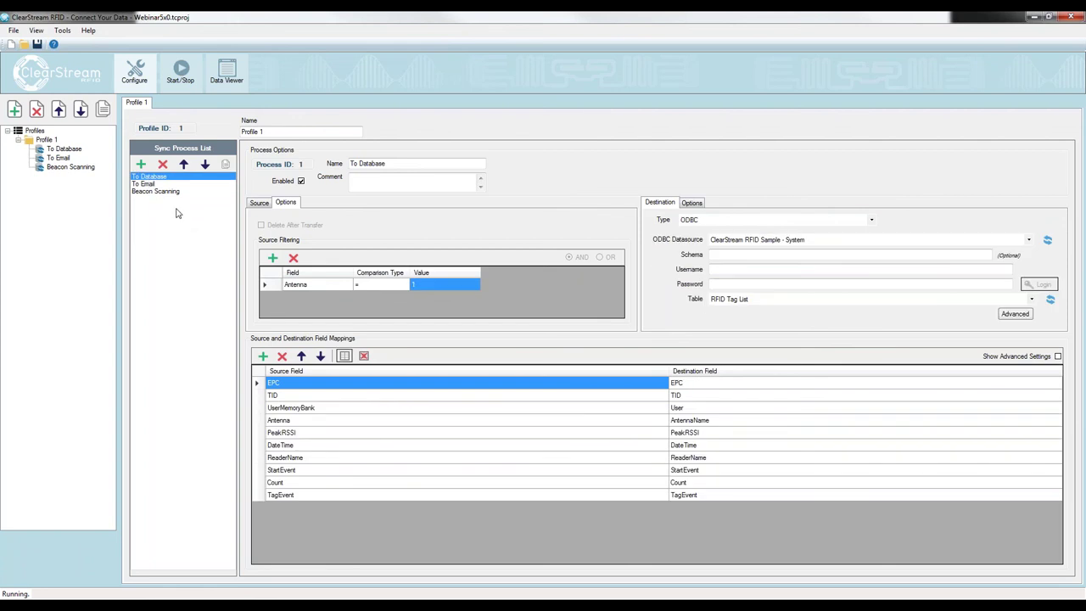
{"action": "left_click", "coordinate": [146, 184]}
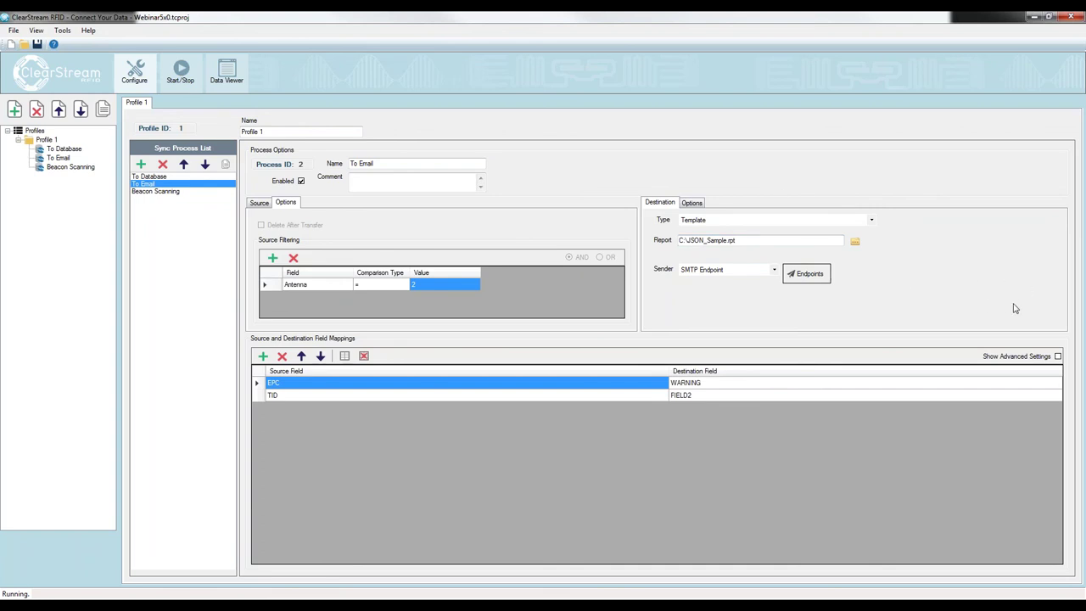
{"action": "left_click", "coordinate": [258, 202]}
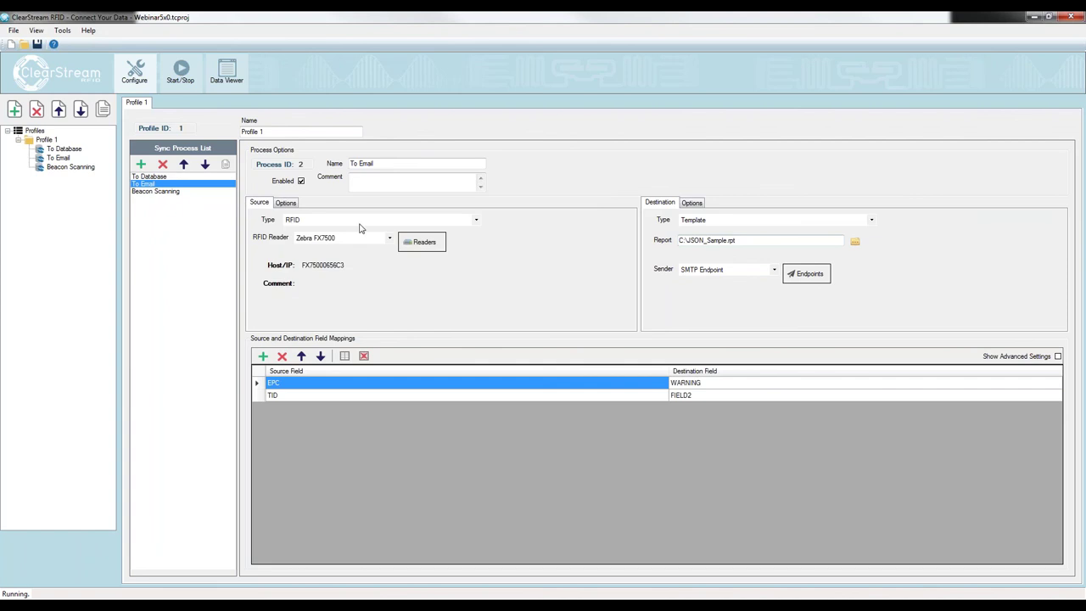
{"action": "left_click", "coordinate": [416, 241]}
{"action": "left_click", "coordinate": [376, 163]}
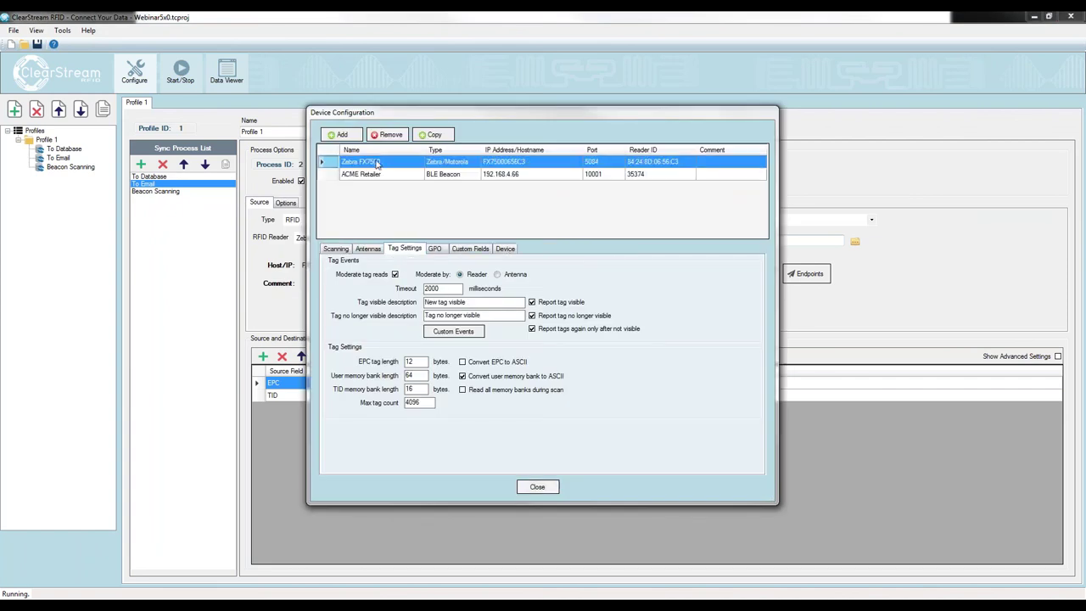
{"action": "left_click", "coordinate": [372, 249]}
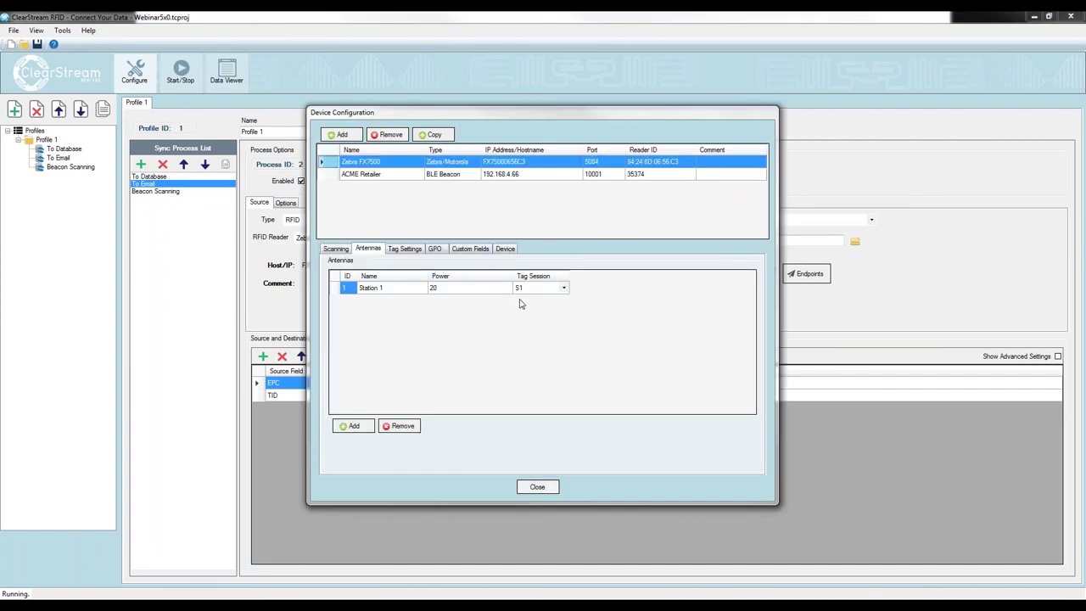
{"action": "left_click", "coordinate": [564, 288]}
{"action": "left_click", "coordinate": [564, 289]}
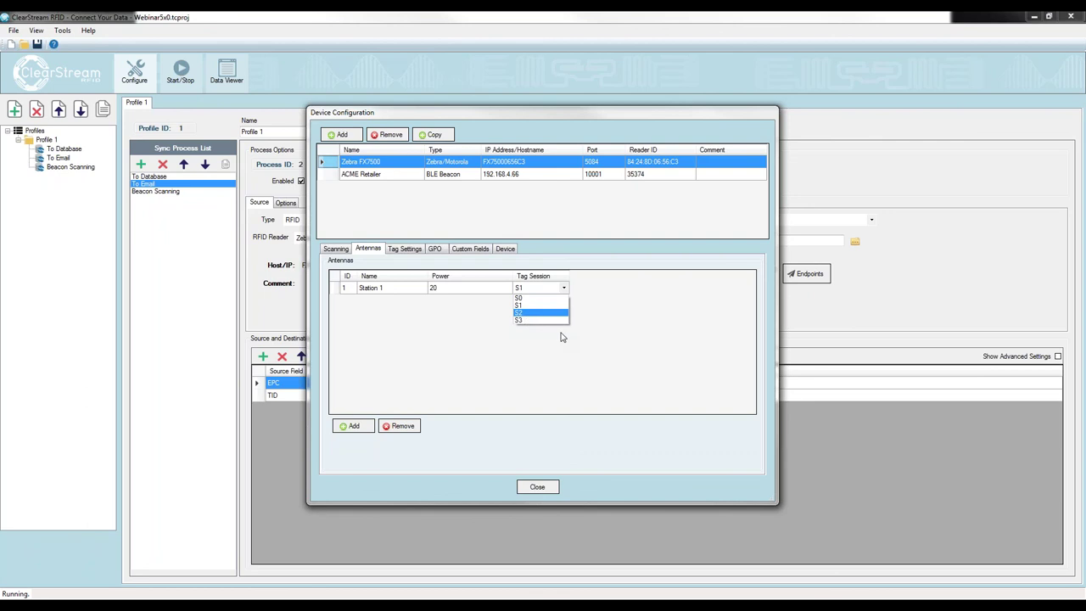
{"action": "key", "text": "Down"}
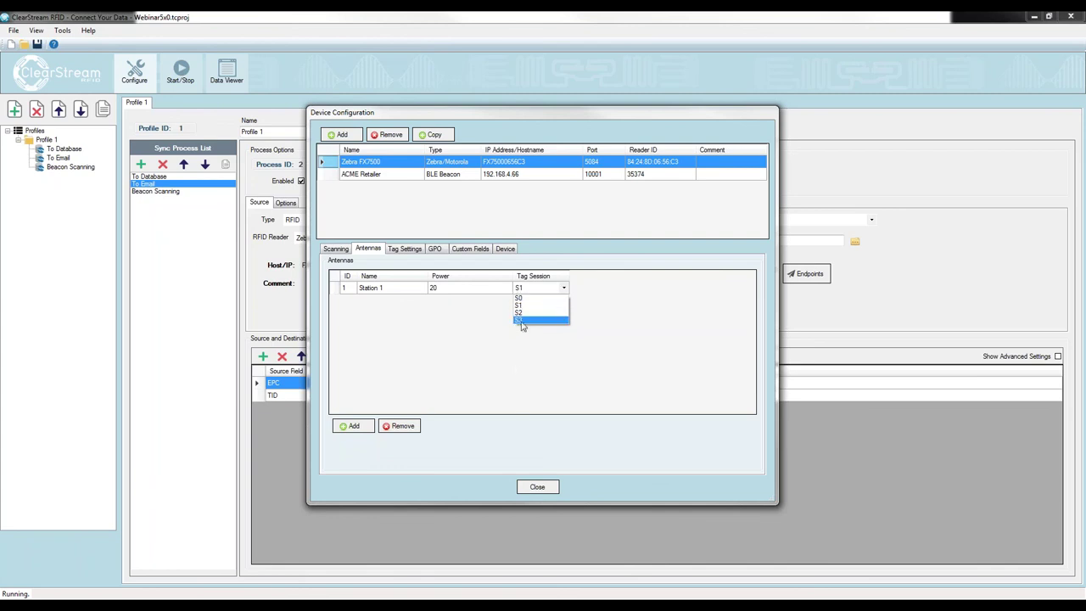
{"action": "left_click", "coordinate": [520, 373]}
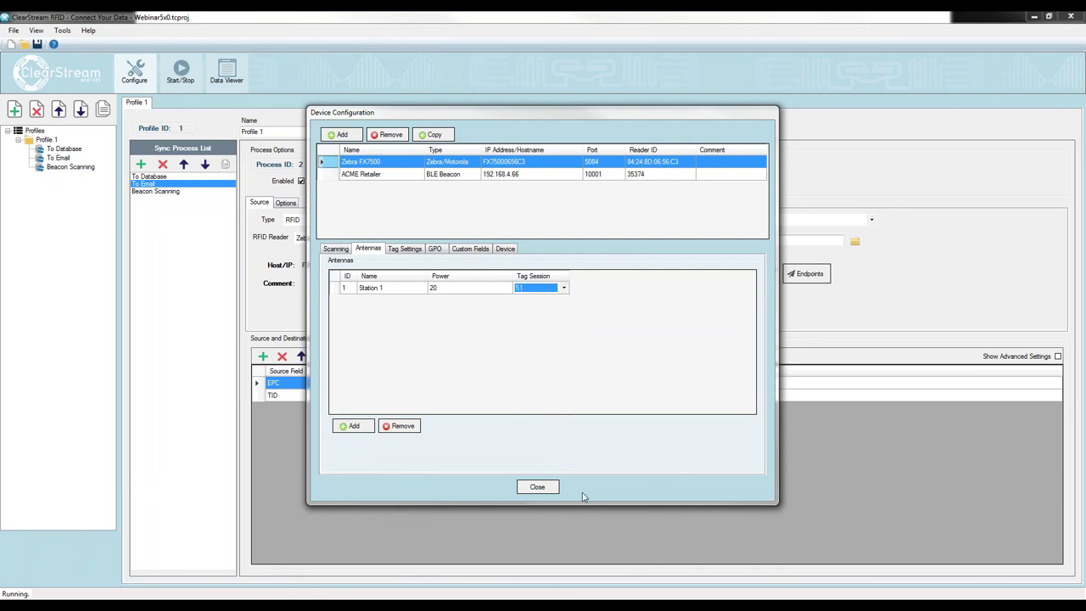
{"action": "left_click", "coordinate": [550, 486]}
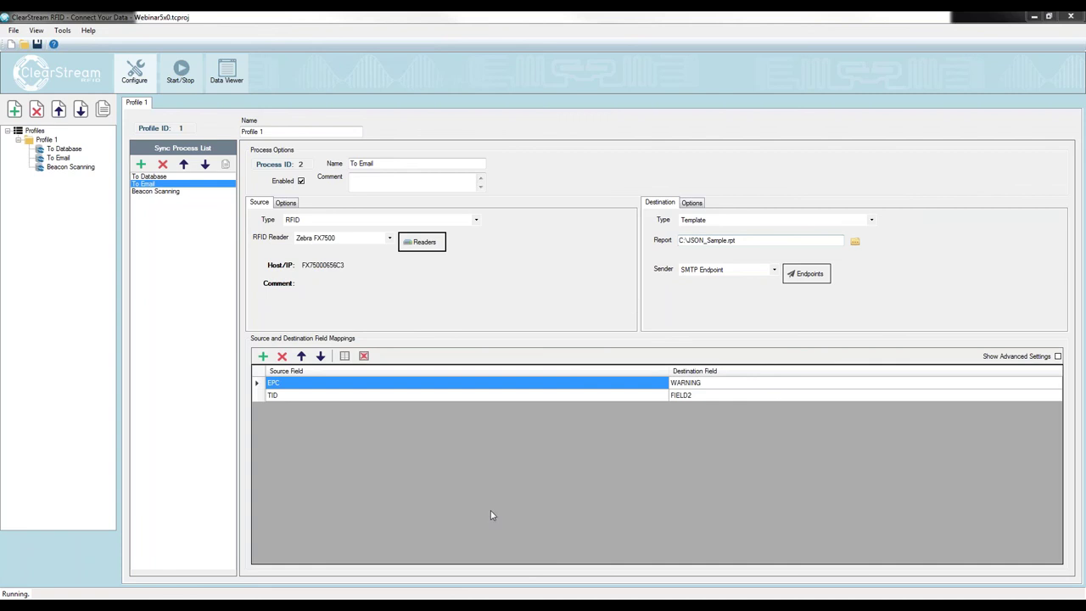
Bring the PowerPoint slide show back to the front, showing the Questions? slide
{"action": "mouse_move", "coordinate": [472, 593]}
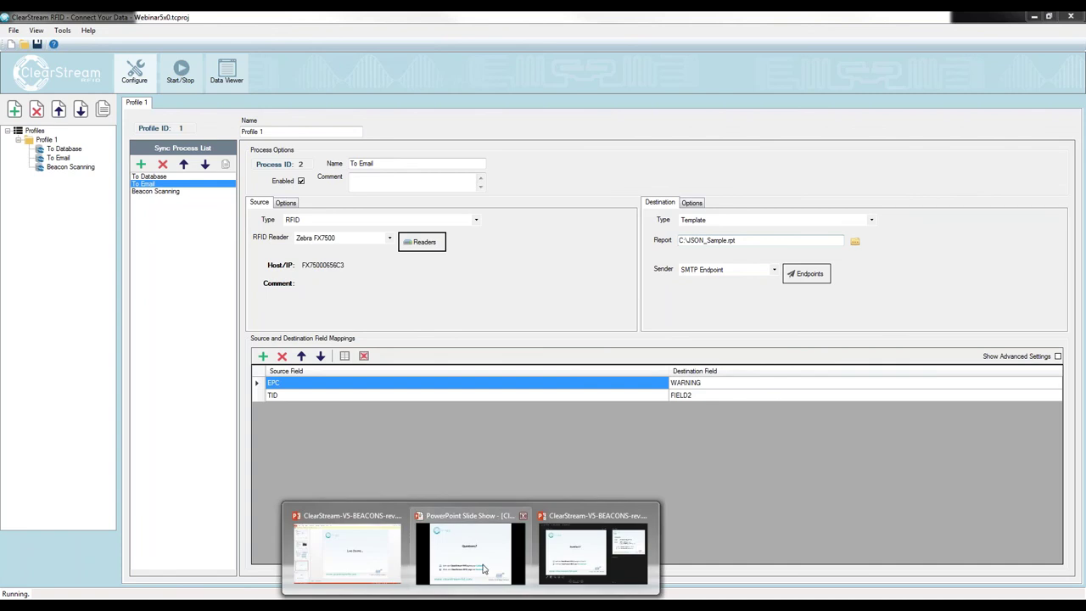
{"action": "left_click", "coordinate": [485, 568]}
{"action": "mouse_move", "coordinate": [471, 603]}
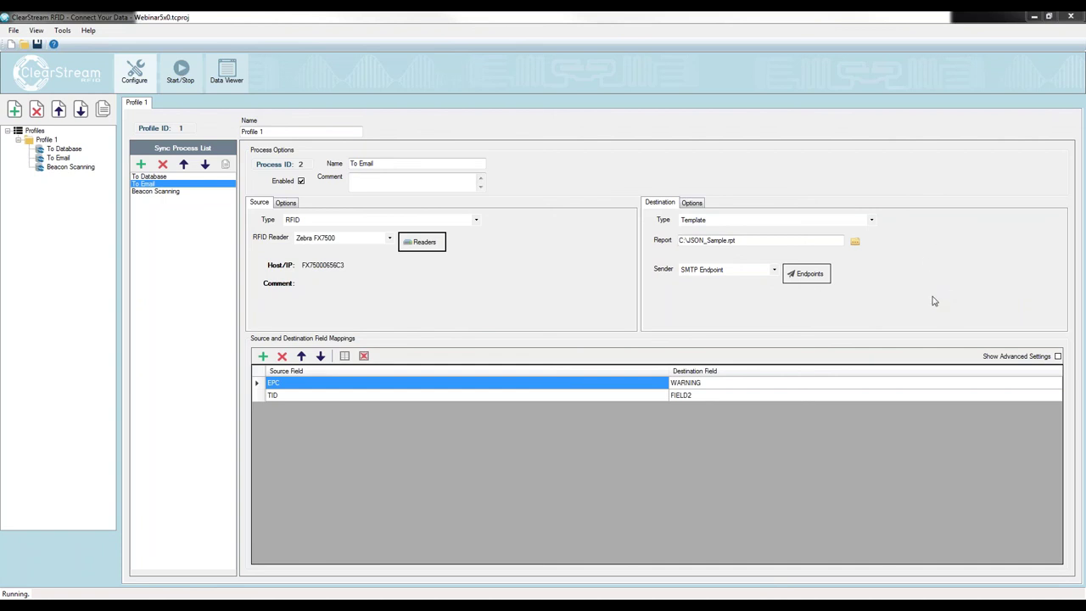
{"action": "mouse_move", "coordinate": [365, 606]}
{"action": "mouse_move", "coordinate": [475, 605]}
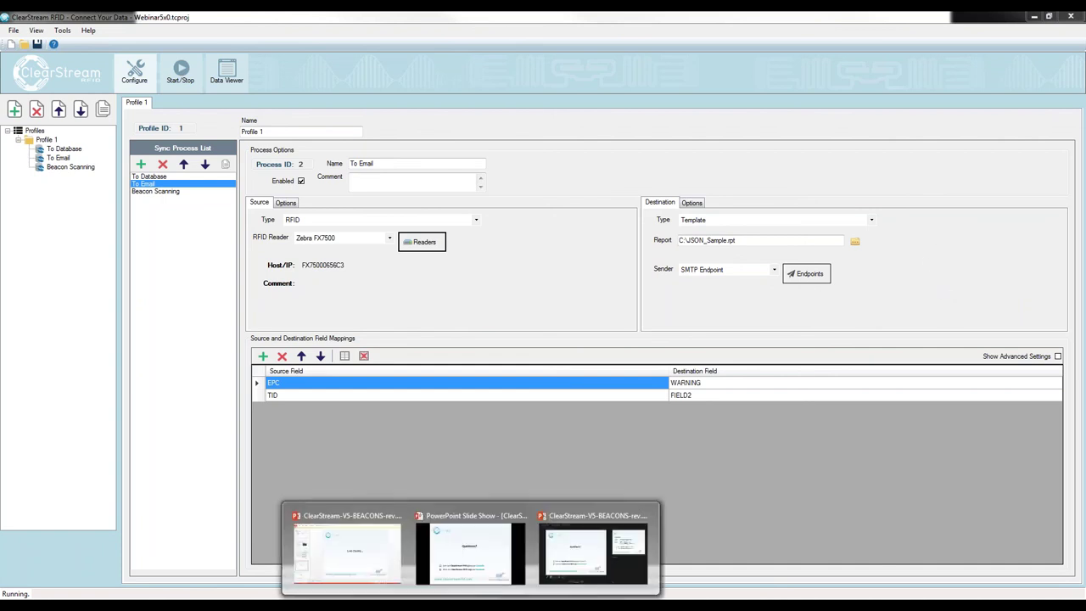
{"action": "left_click", "coordinate": [488, 586]}
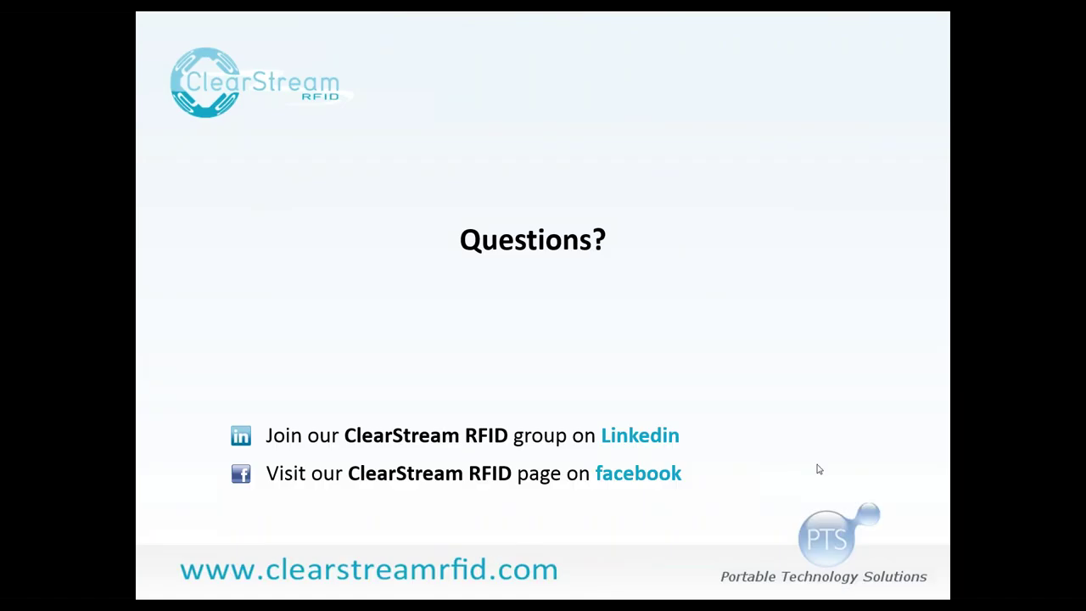